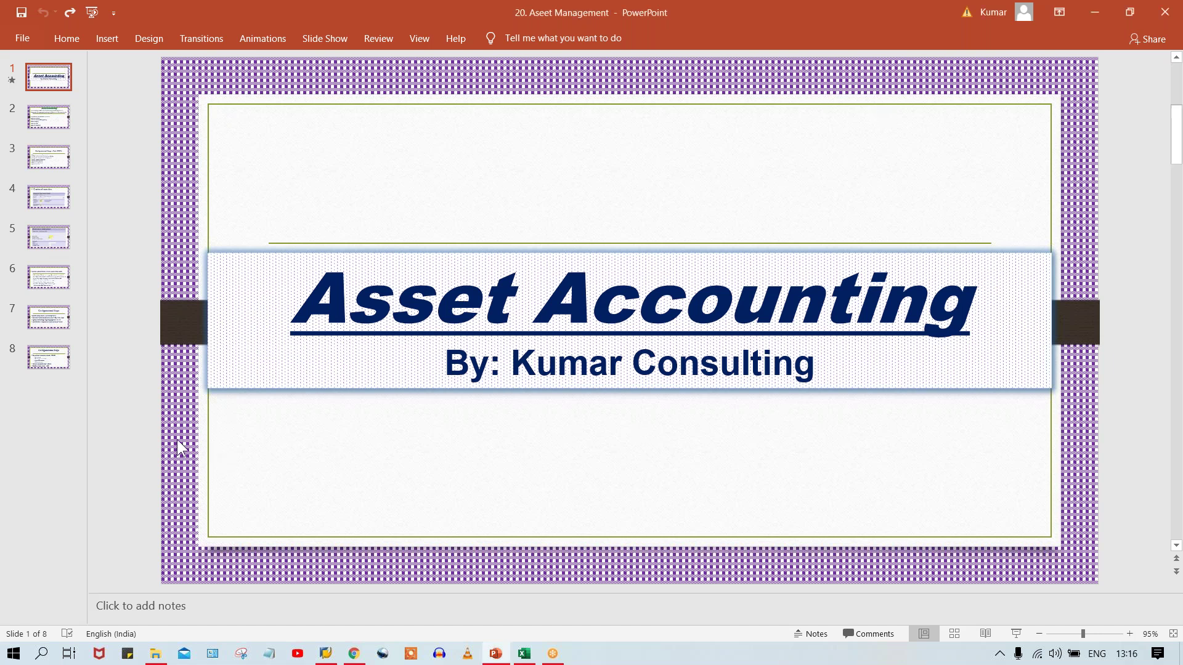
Look through the Asset Accounting slides up to the Configurational Steps slide that starts with the posting key.
scroll(177, 438, "up", 1)
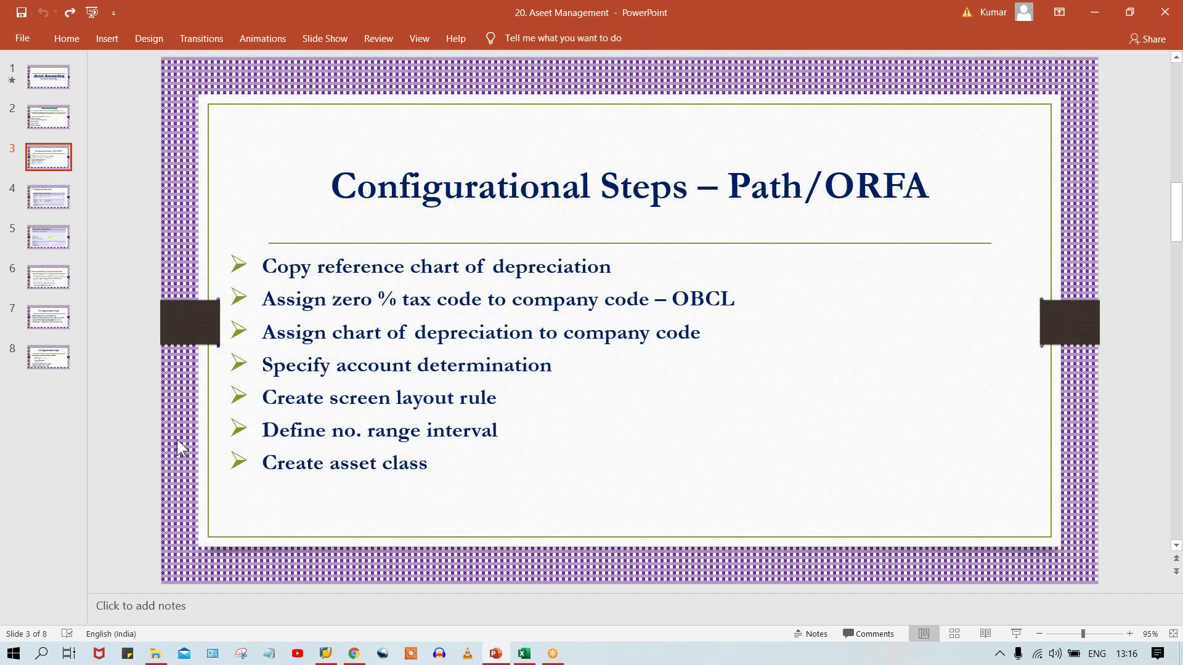
scroll(177, 438, "down", 3)
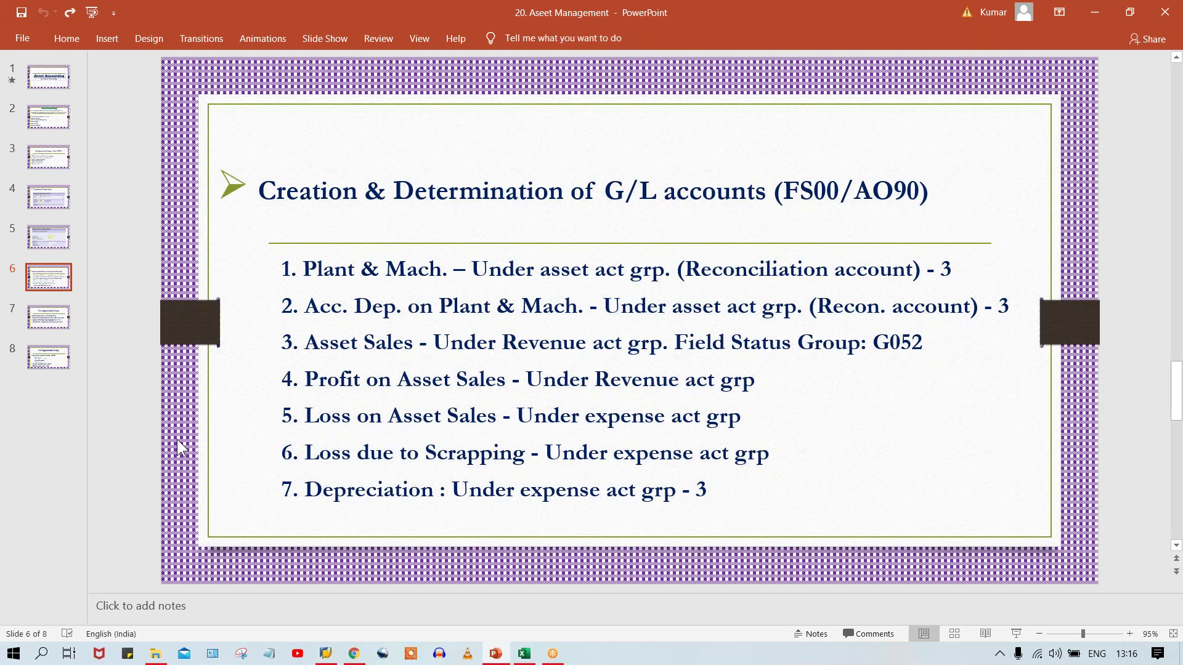
scroll(176, 438, "down", 1)
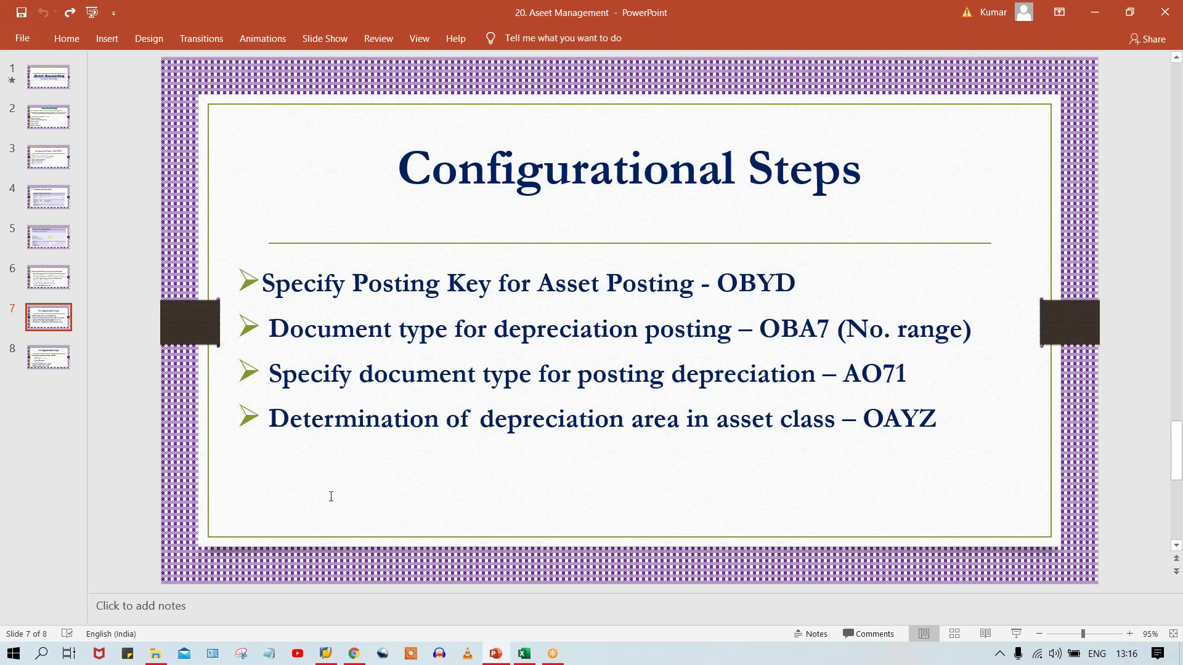
Insert a space before "Specify Posting Key for Asset Posting" so it lines up with the other bullets on slide 7.
left_click(70, 315)
left_click(260, 285)
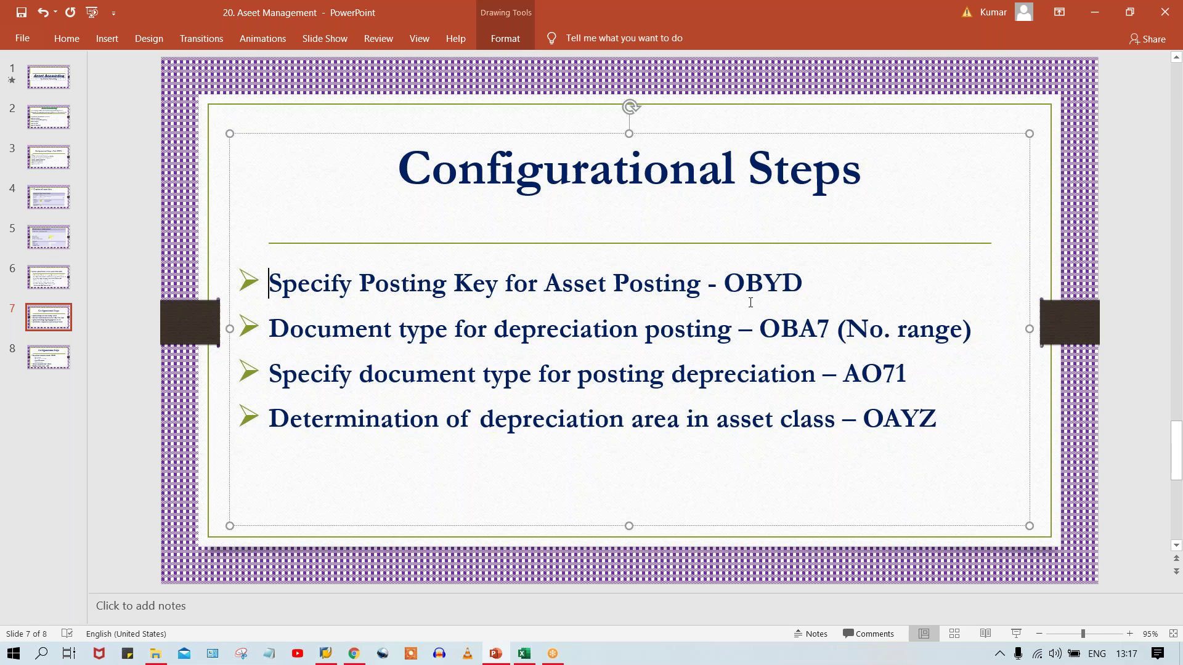
double_click(784, 283)
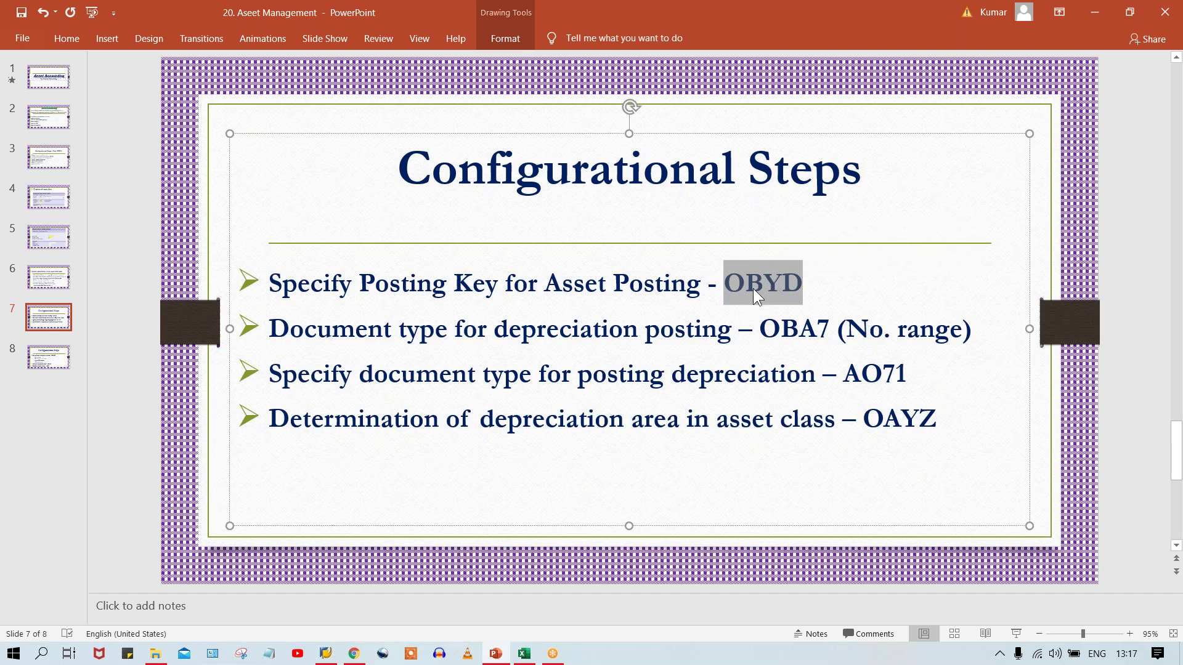
left_click(826, 78)
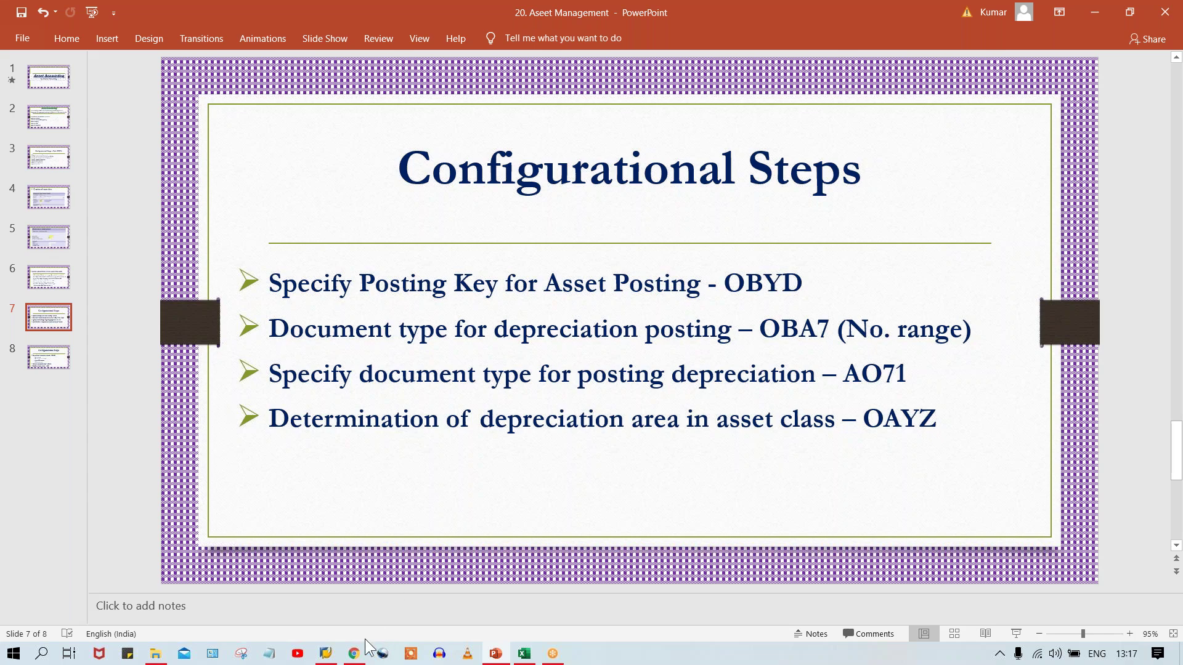
Switch to SAP Logon, open the SAP_2 connection and move its logon window fully into view.
mouse_move(325, 653)
left_click(364, 595)
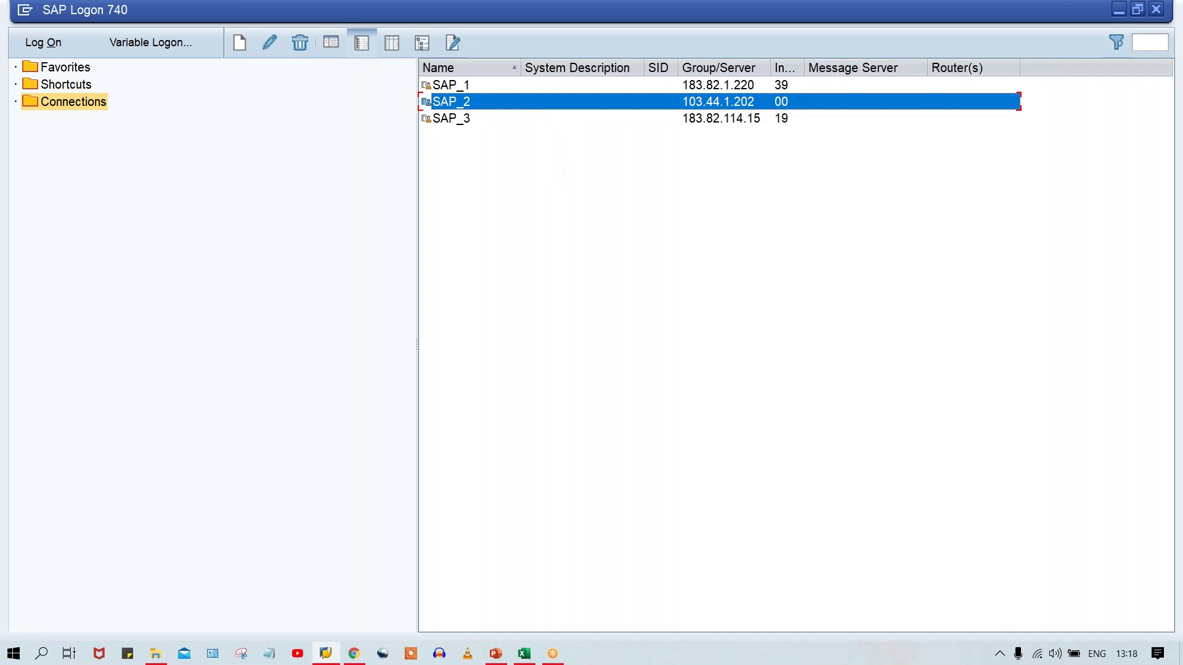
key("Return")
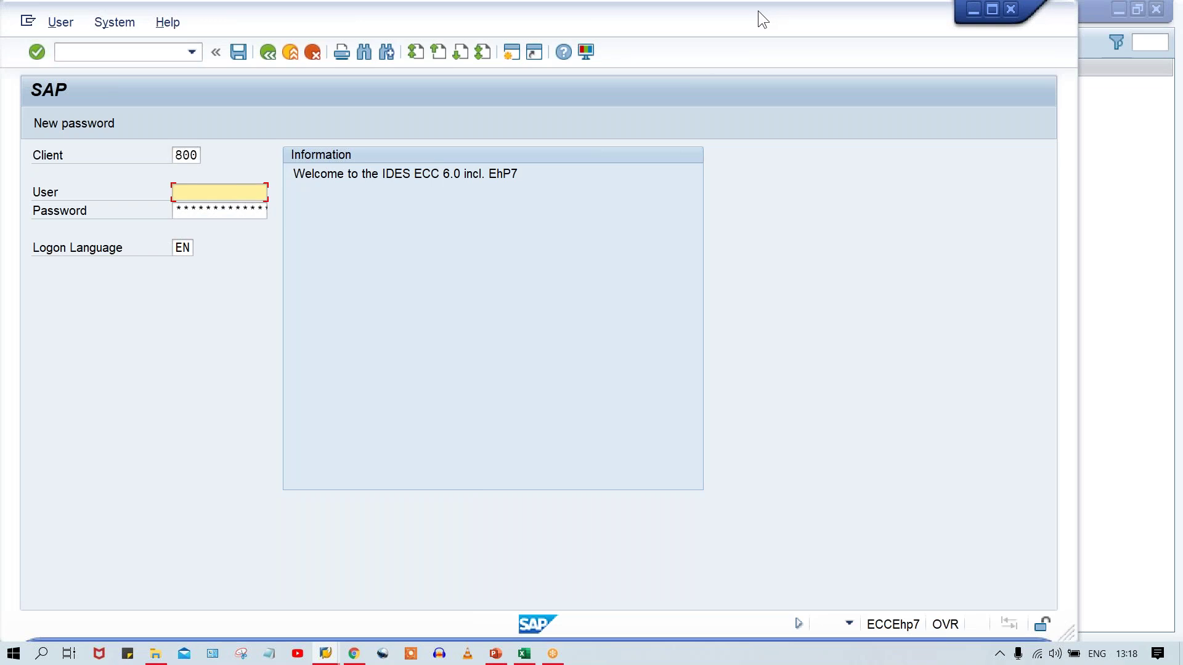
left_click_drag(756, 10, 862, 13)
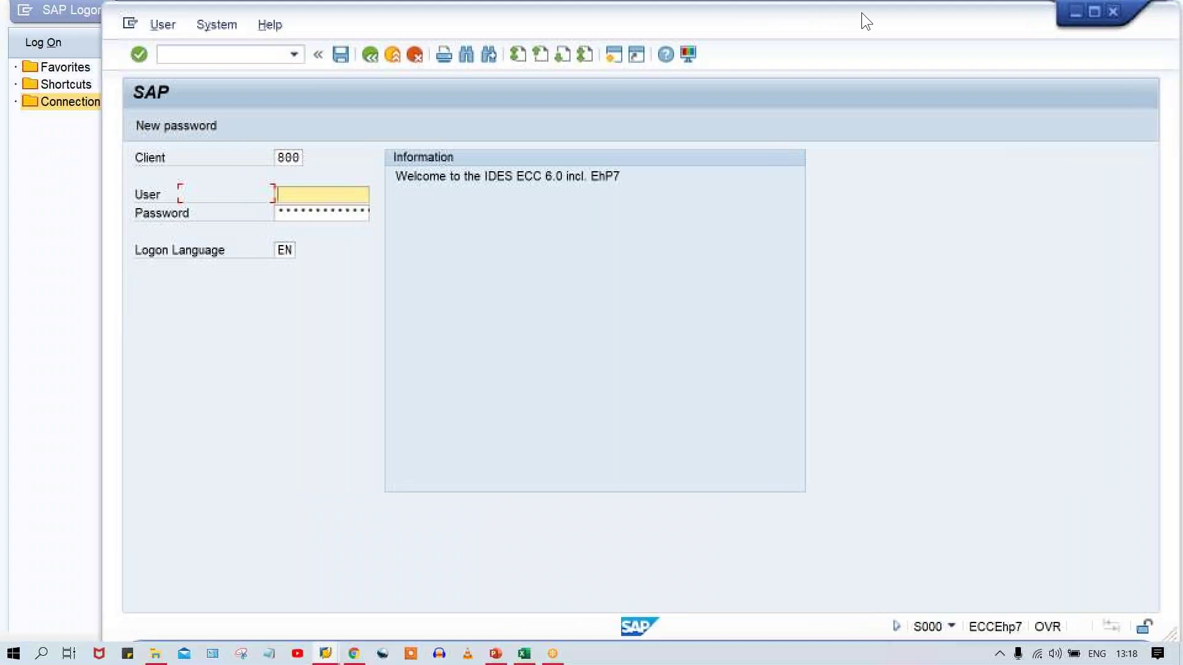
Log on to client 800 by choosing the saved user name and entering the account password.
left_click(327, 194)
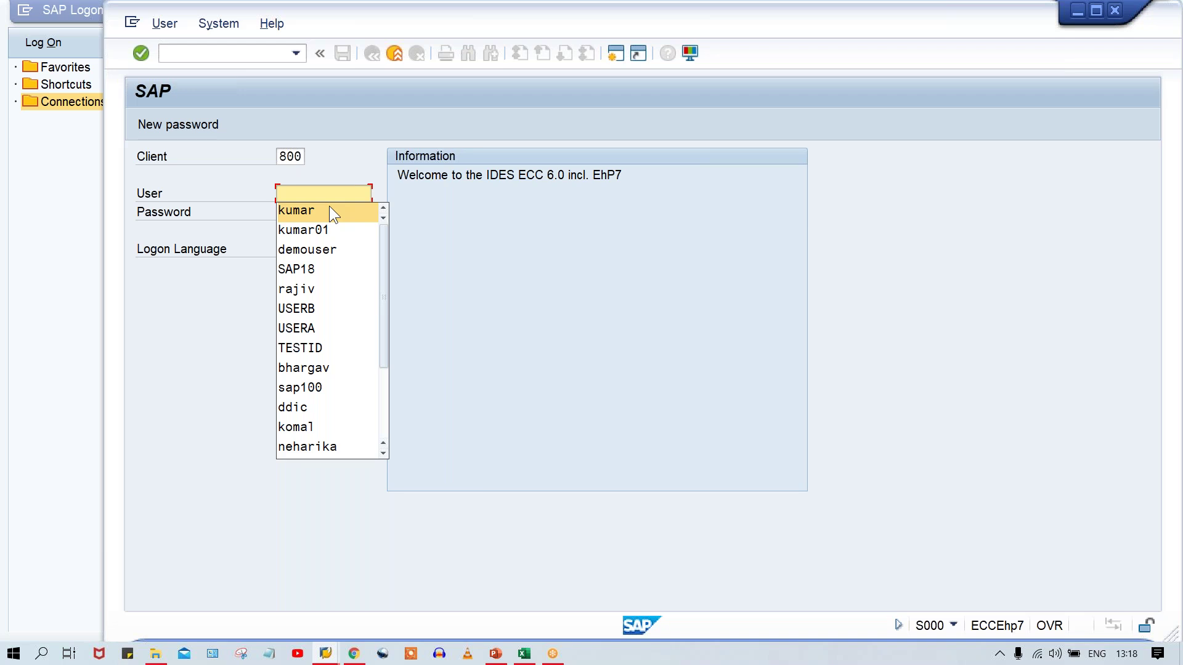
left_click(328, 210)
key("Tab")
key("ctrl+v")
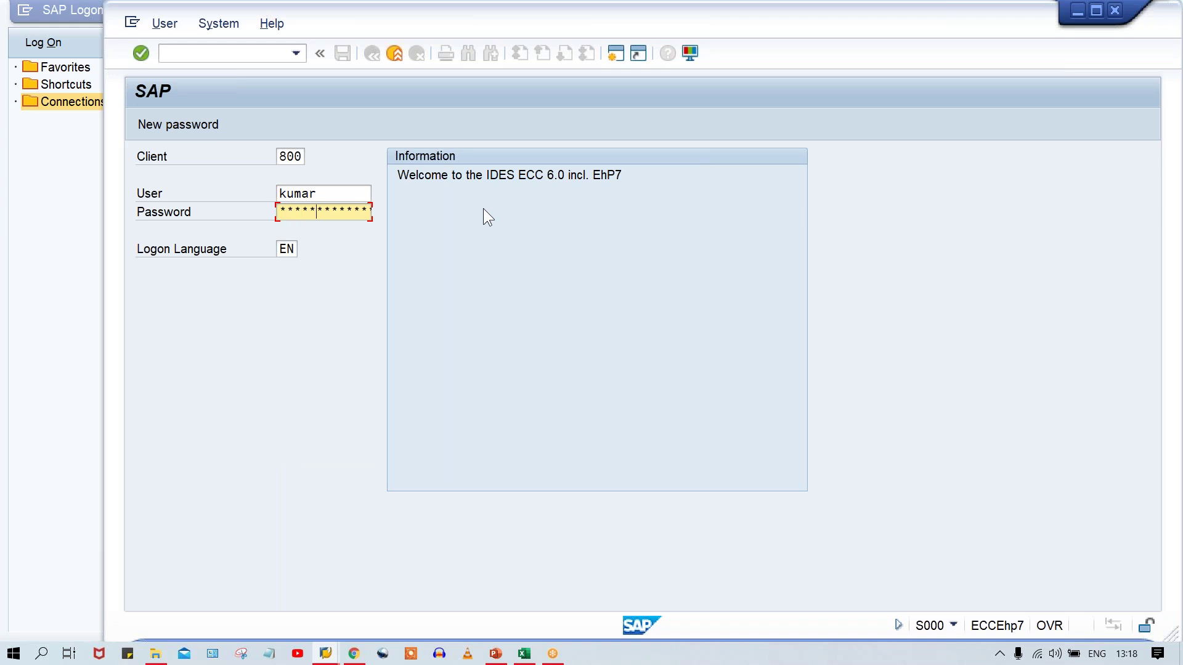
key("Return")
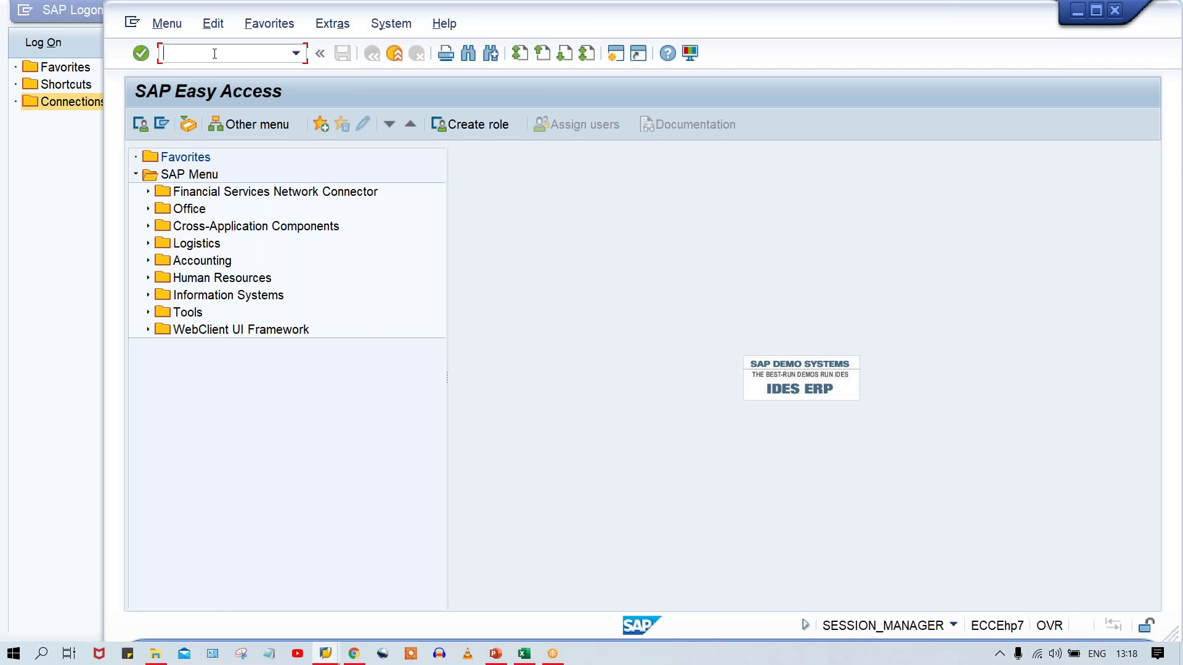
Copy the transaction code OBYD from the PowerPoint slide and run it in SAP.
left_click(504, 659)
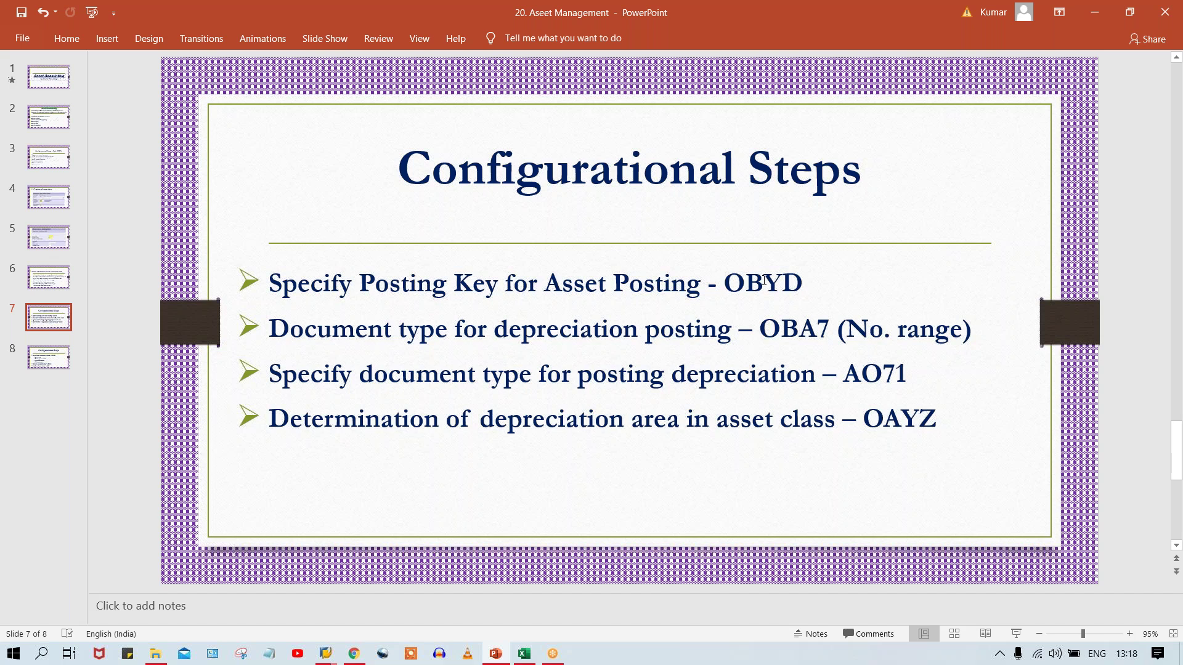
double_click(764, 281)
key("ctrl+c")
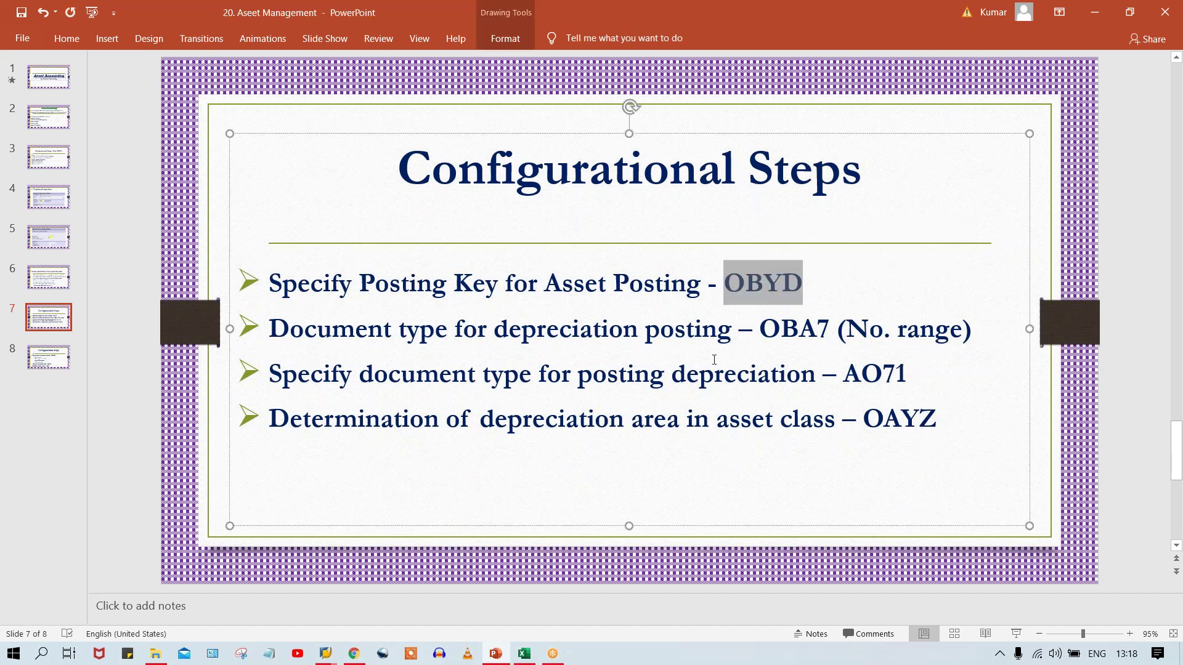
key("alt+Tab")
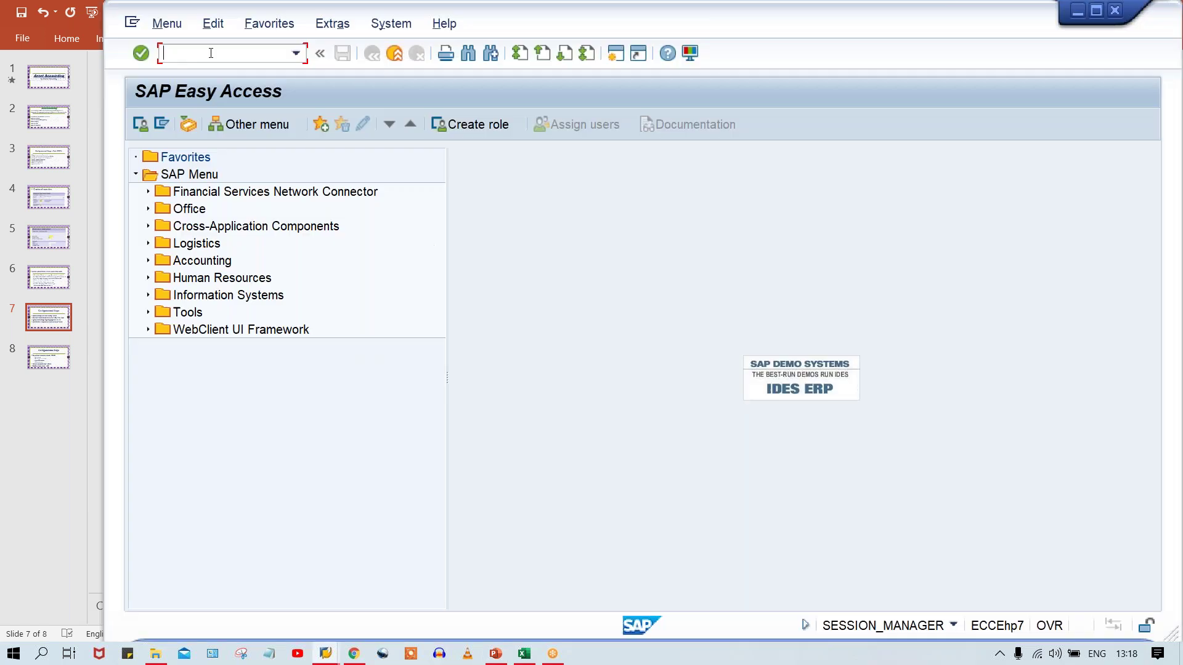
key("ctrl+v")
key("Return")
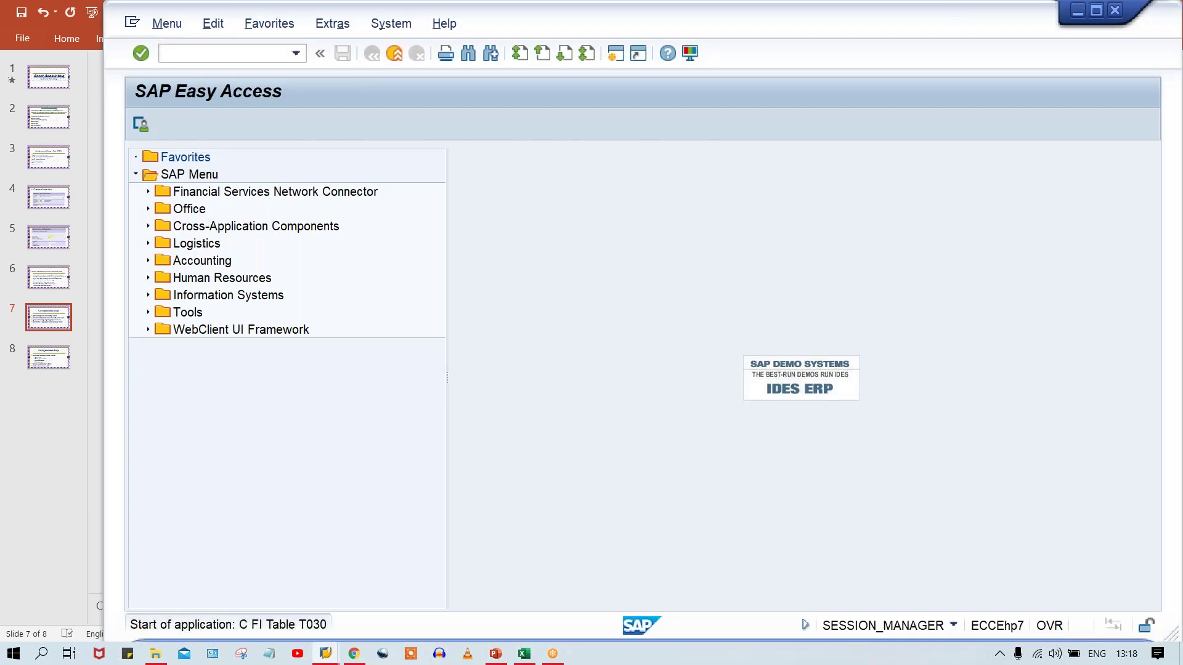
Open the Asset posting procedure (ANL) and check its debit and credit posting keys.
left_click(182, 248)
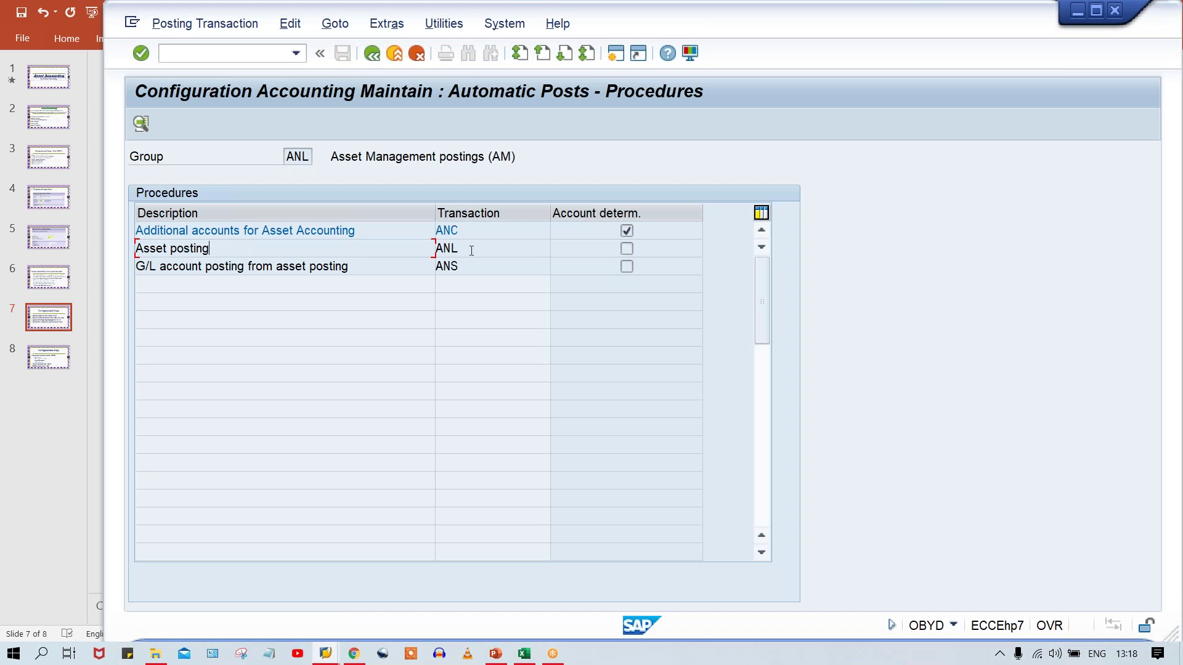
double_click(495, 248)
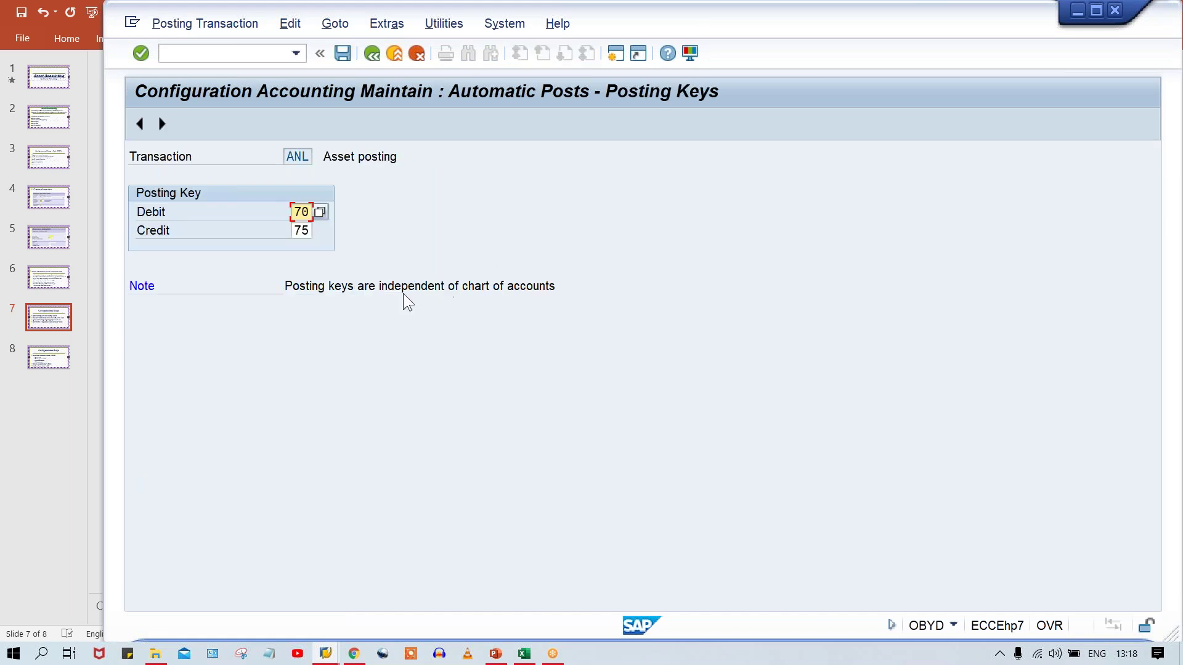
left_click(296, 232)
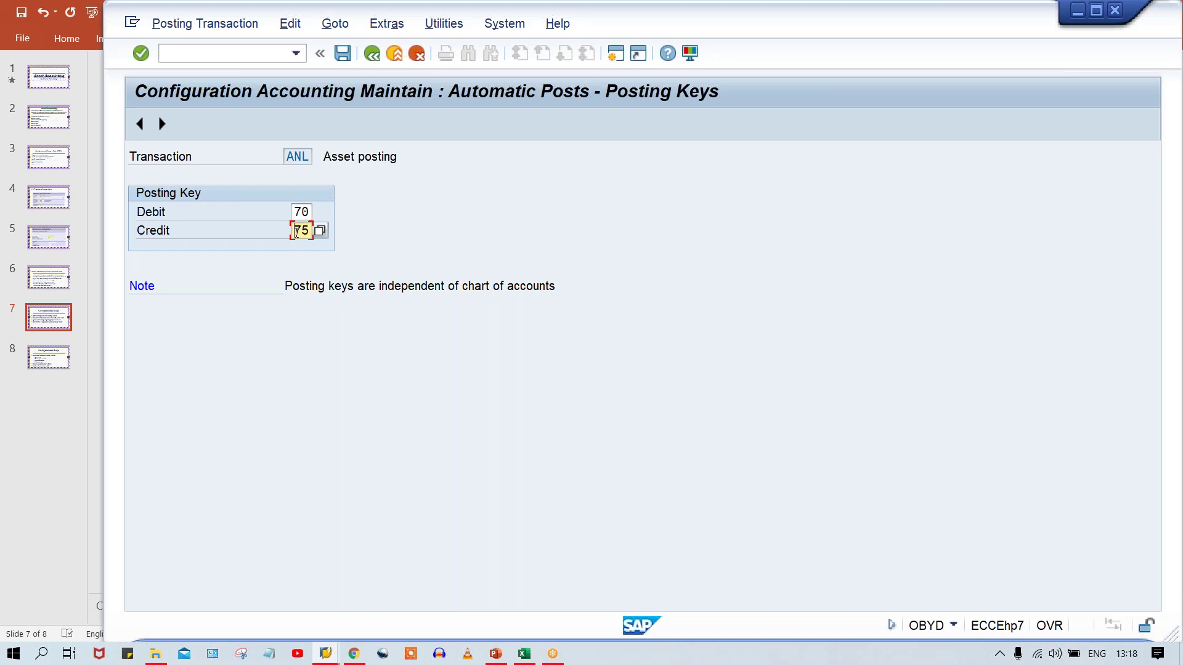
Switch to PowerPoint and review the depreciation document type step (OBA7) along with the G/L accounts slide.
key("alt+Tab")
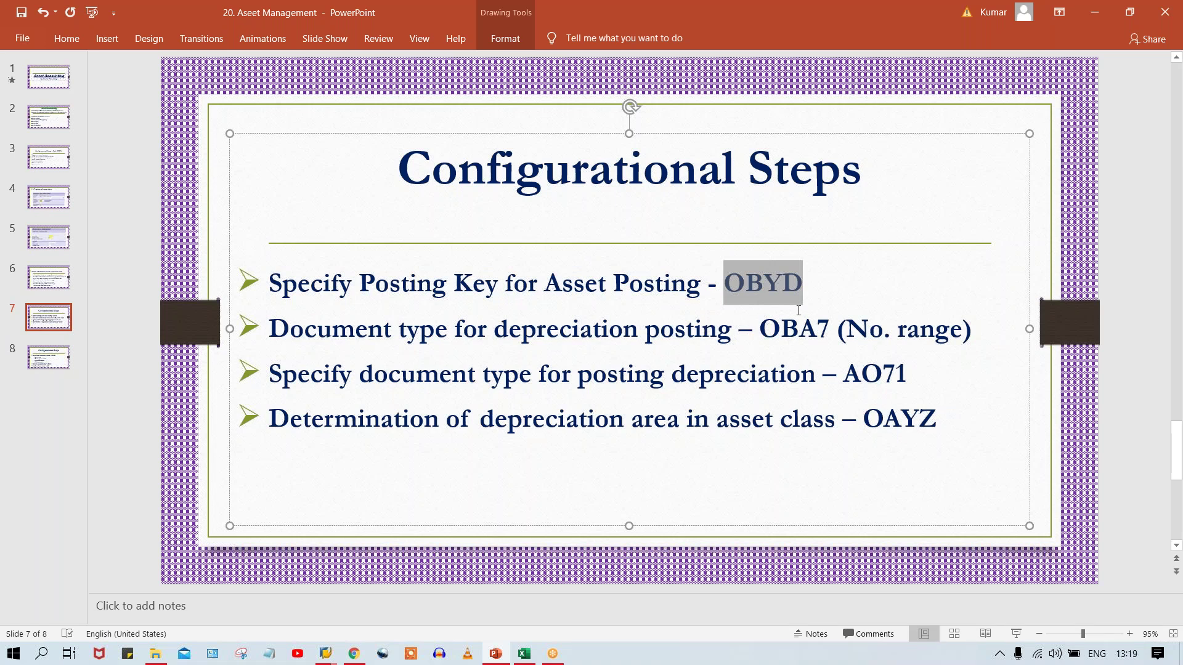
left_click(786, 333)
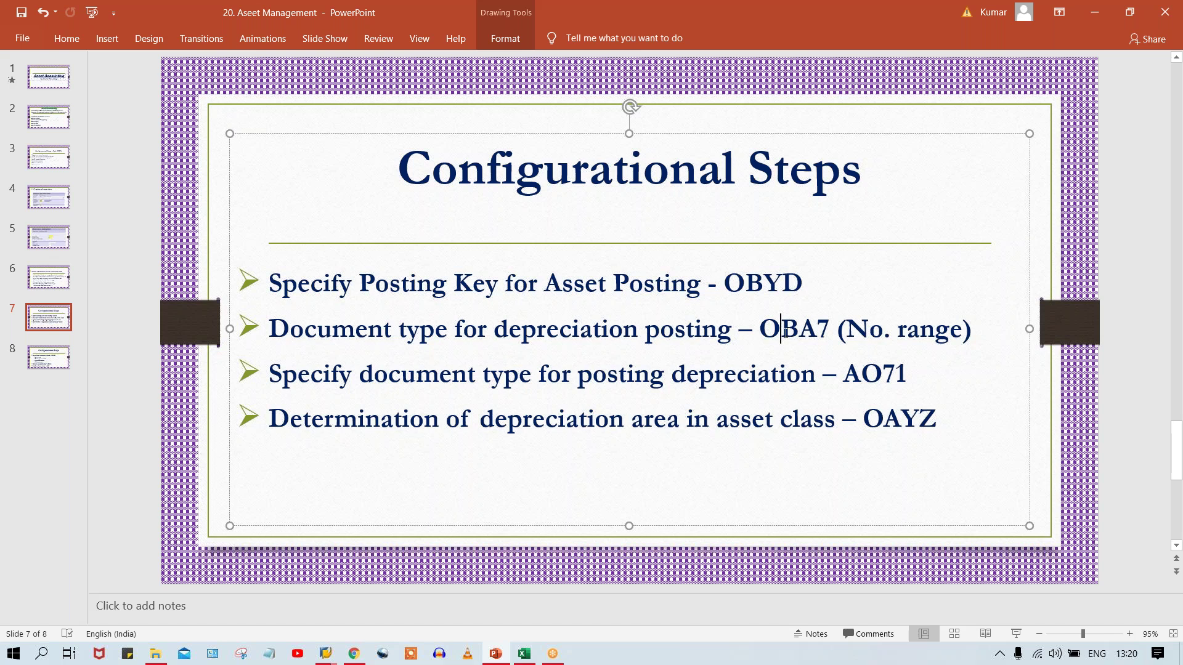
left_click(174, 246)
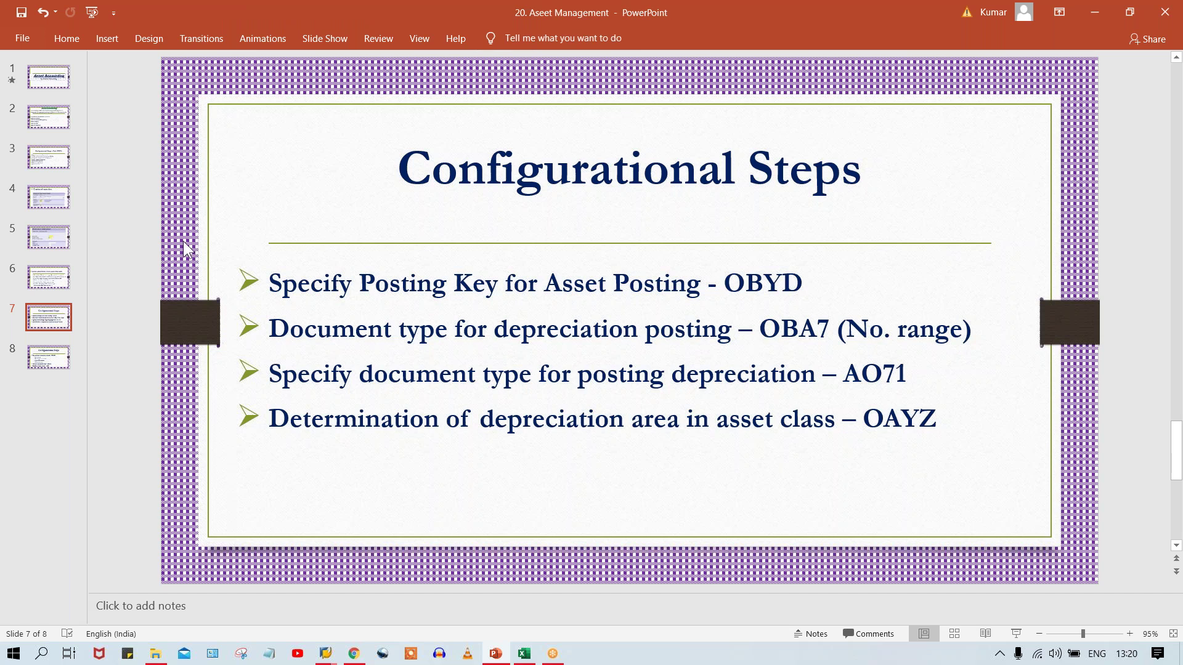
scroll(183, 246, "up", 2)
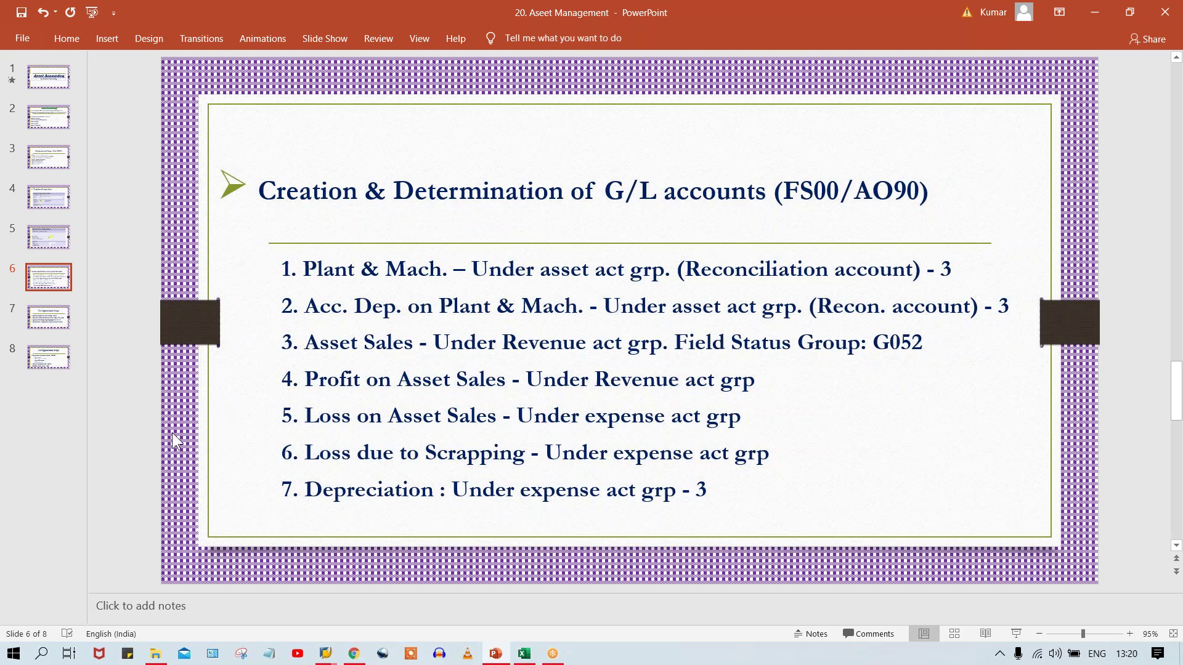
scroll(172, 433, "down", 1)
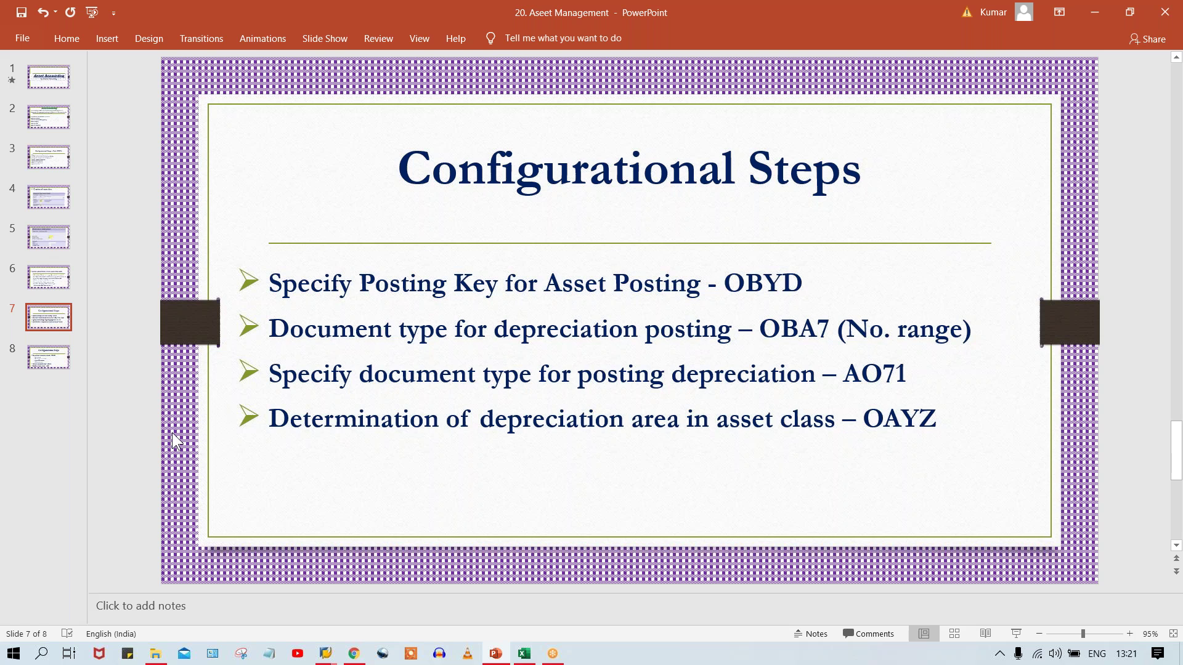
Switch to SAP, run transaction /noba7 and open the details of document type AF for depreciation postings.
mouse_move(325, 652)
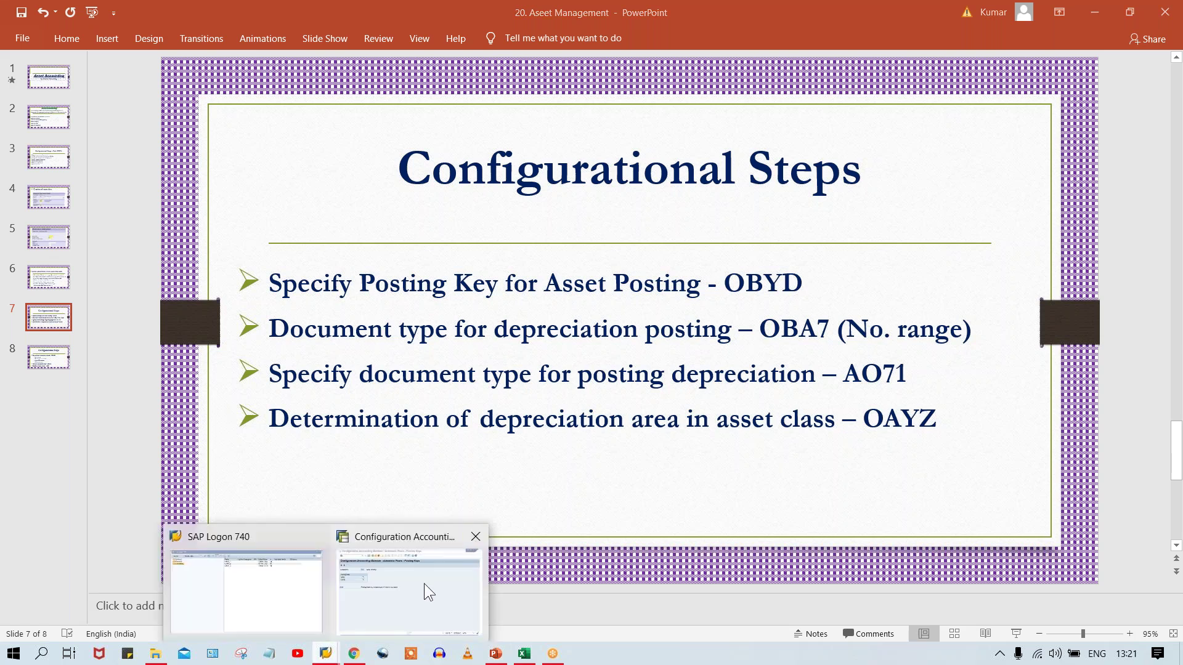
left_click(423, 583)
left_click(238, 56)
type("/noba7")
key("Return")
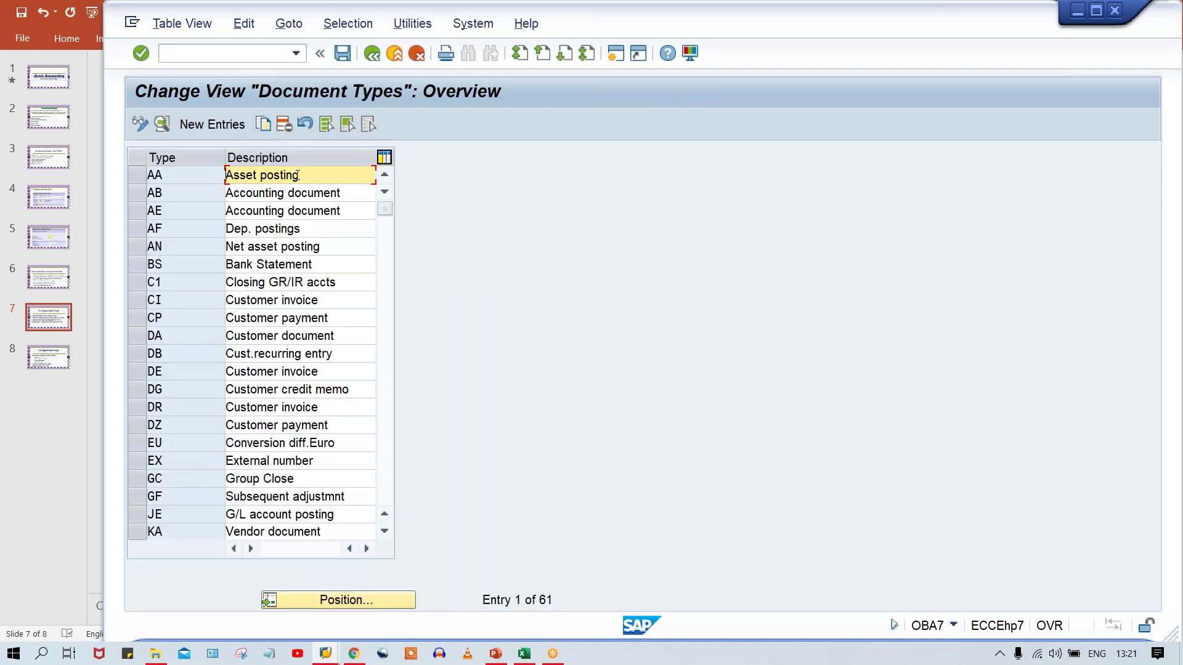
left_click(189, 229)
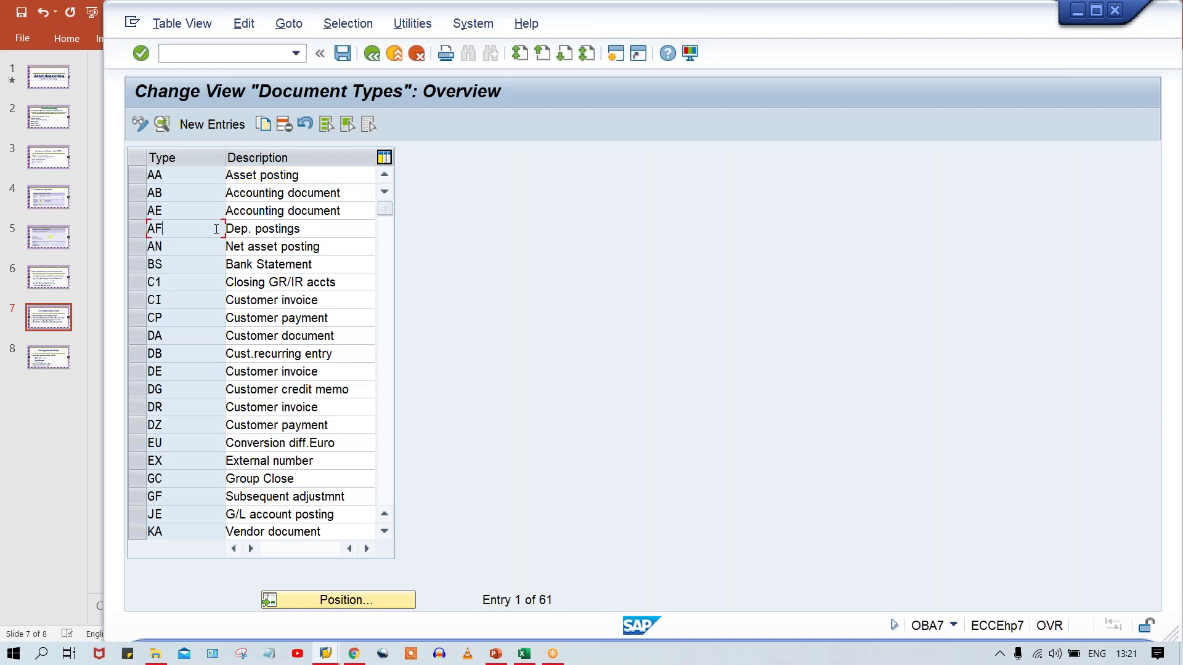
double_click(186, 230)
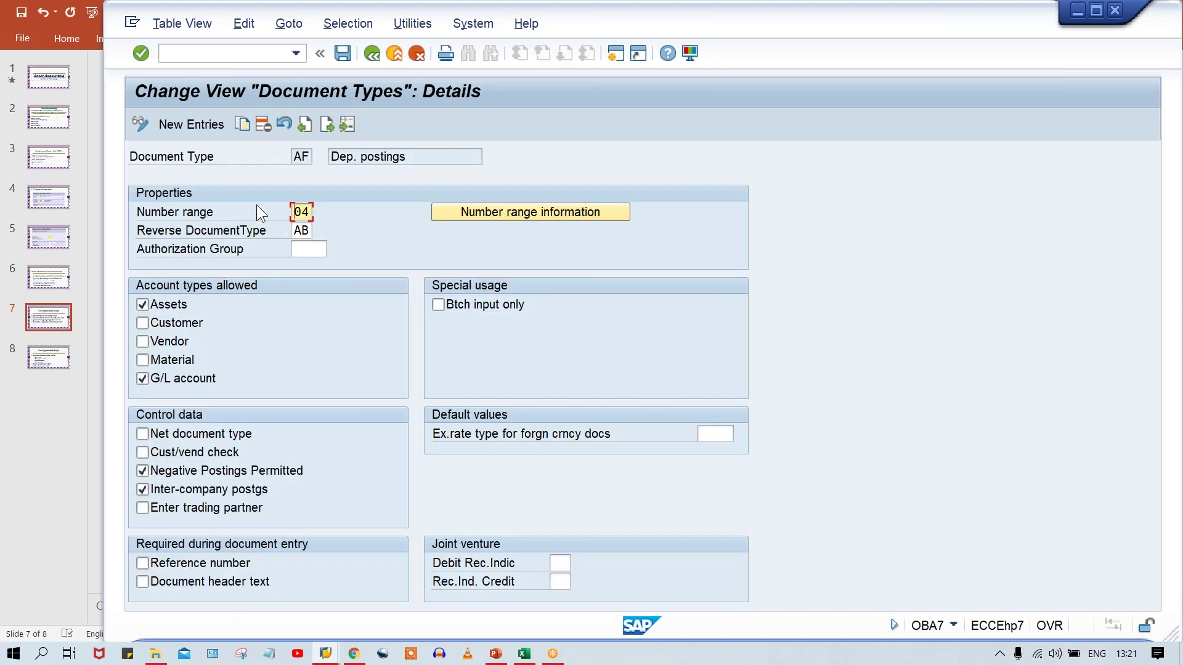
Go to the number range information and open the changeable intervals for company code TM00.
left_click(491, 207)
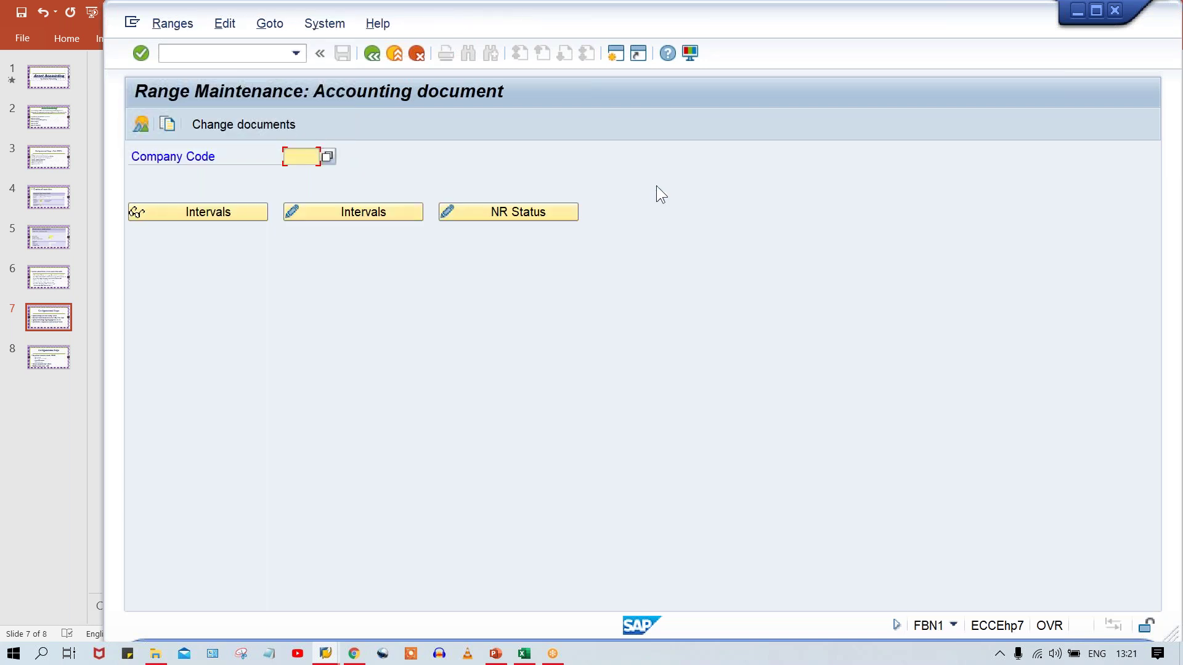
type("tm00")
left_click(366, 218)
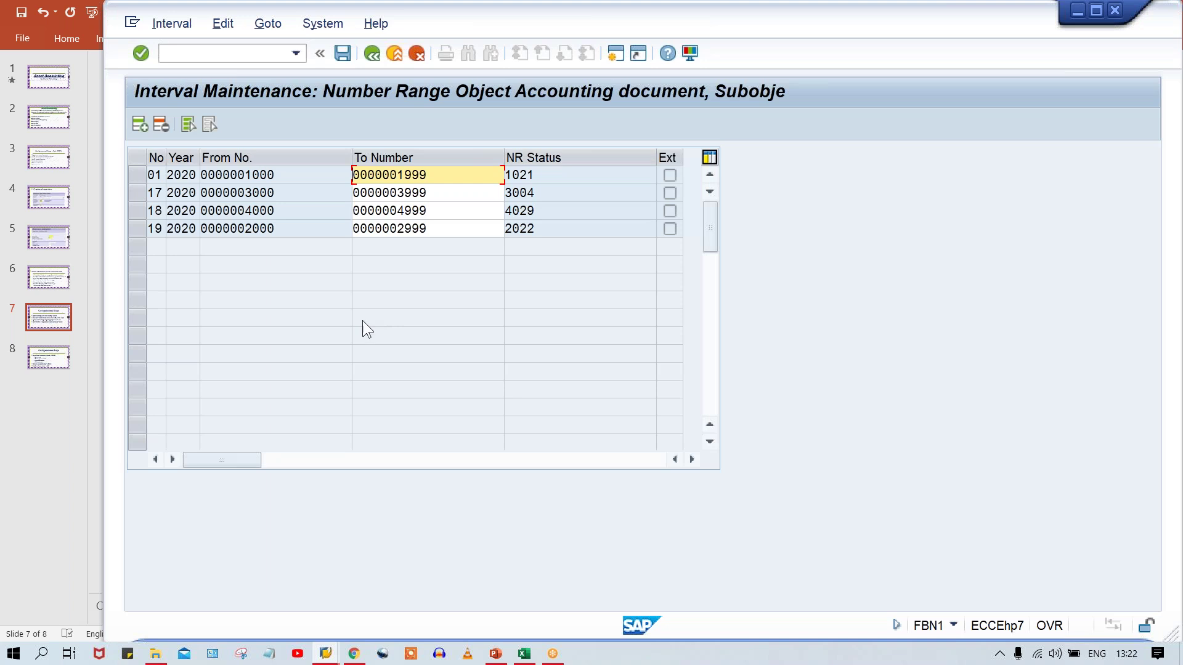
Examine the existing number range intervals 01, 17, 18 and 19 and return to the range maintenance screen.
left_click(150, 193)
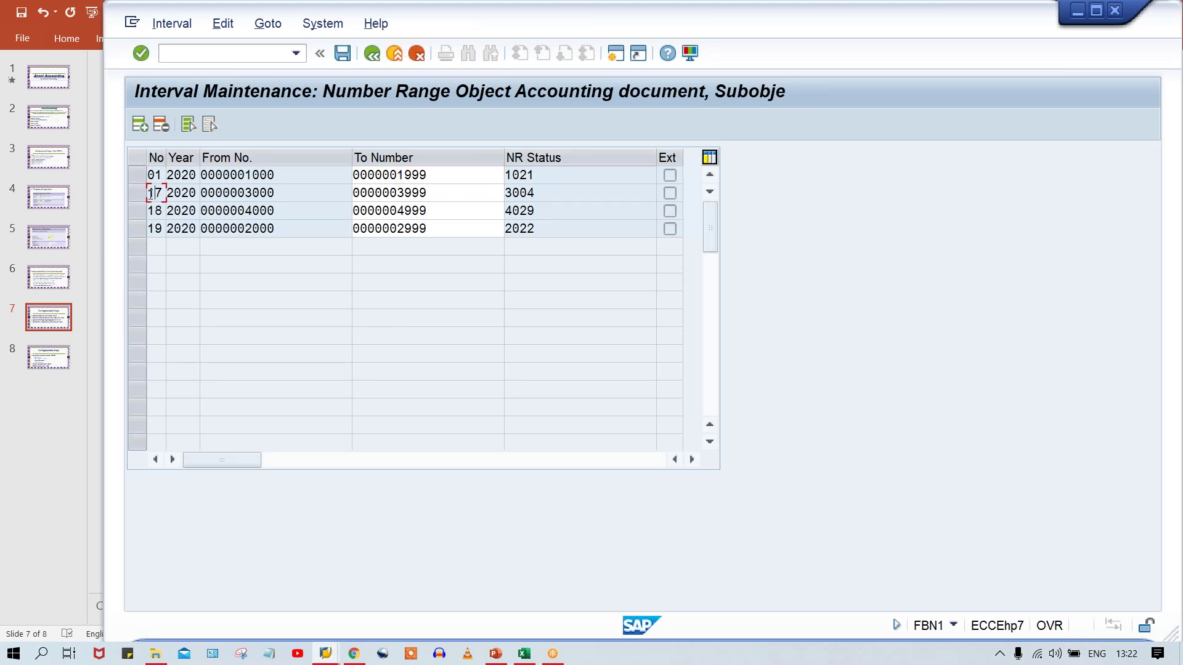
left_click(149, 211)
left_click(151, 228)
left_click(158, 174)
left_click(147, 211)
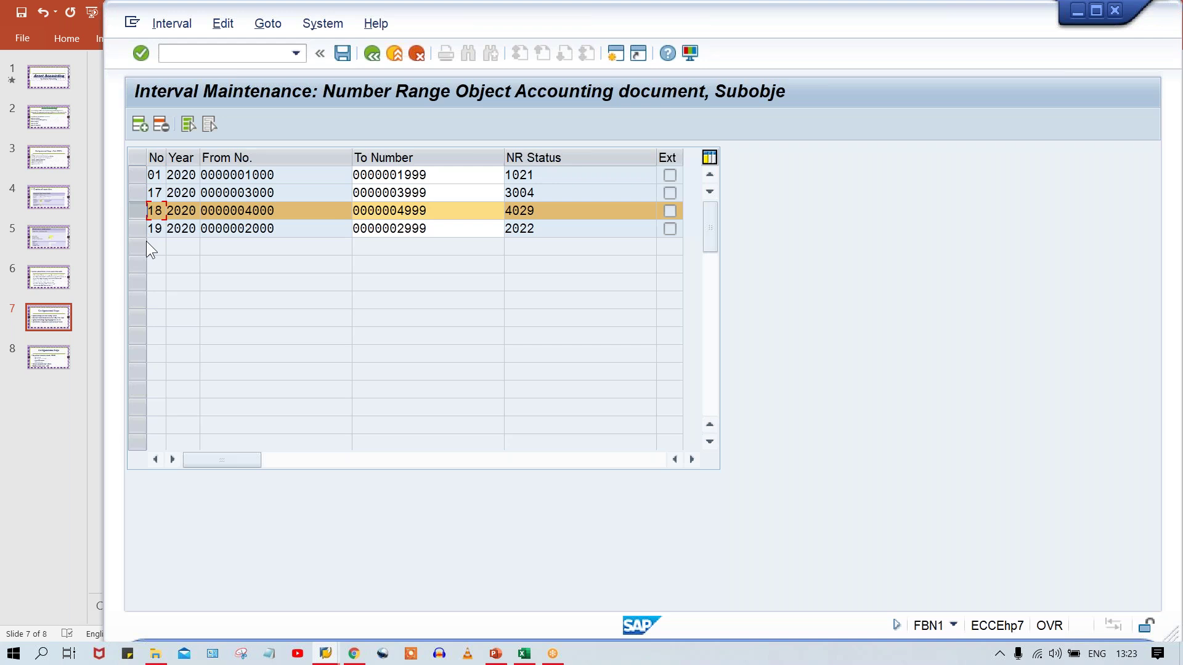
left_click(135, 212)
left_click(259, 229)
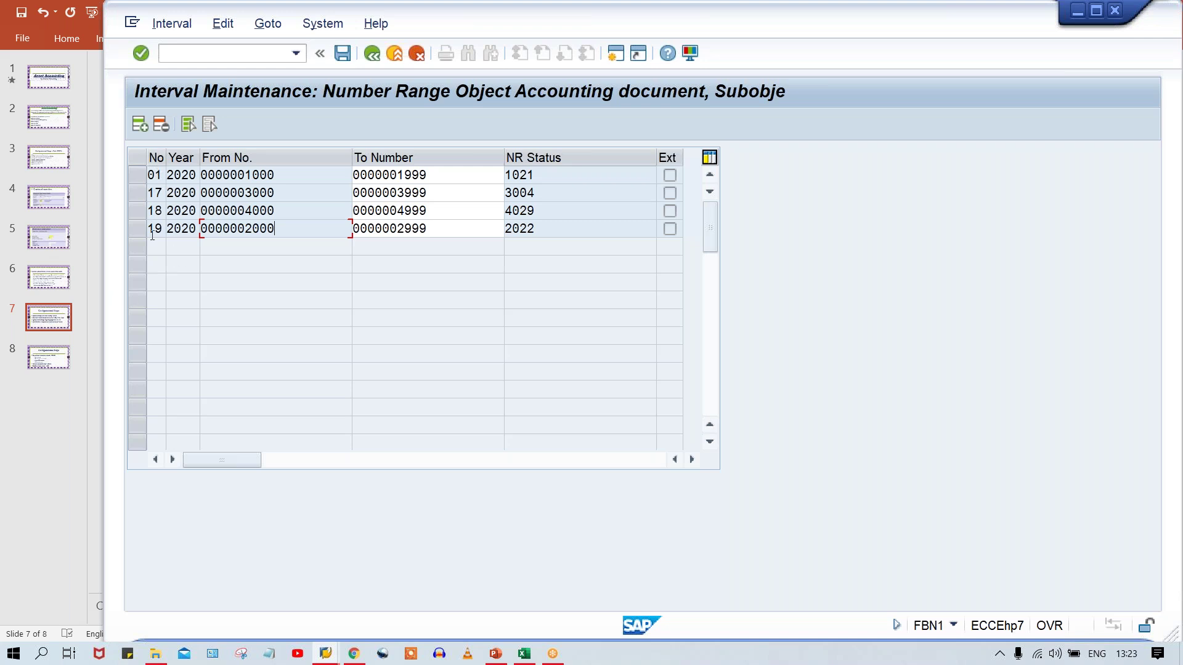
left_click(254, 212)
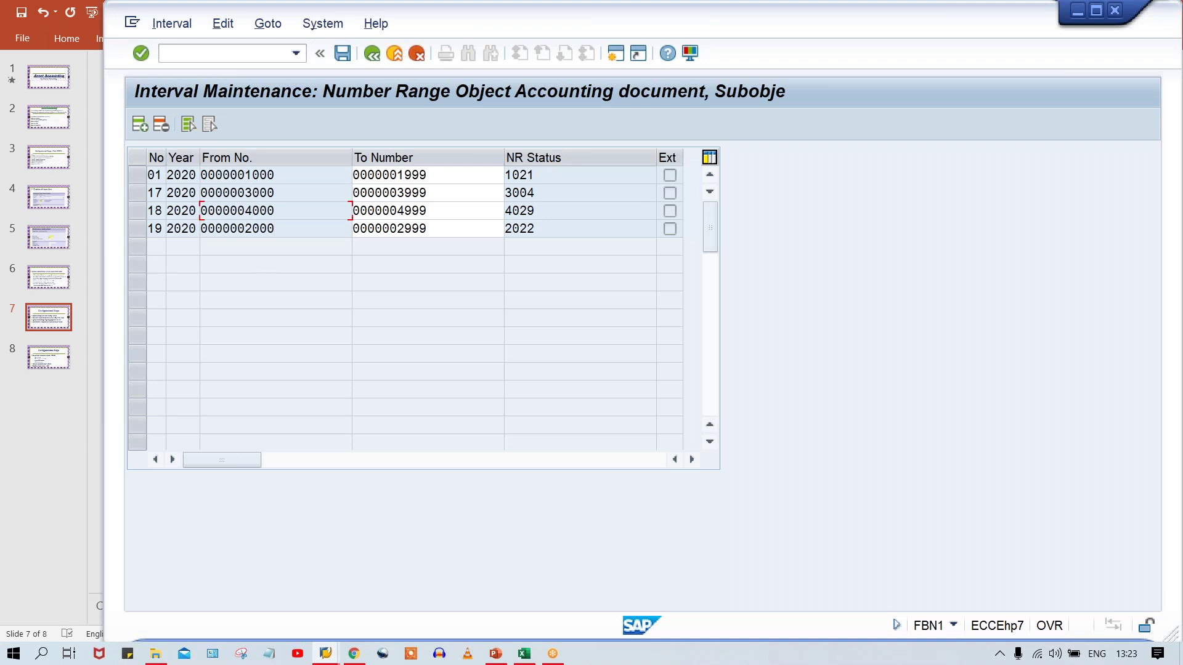
left_click(379, 53)
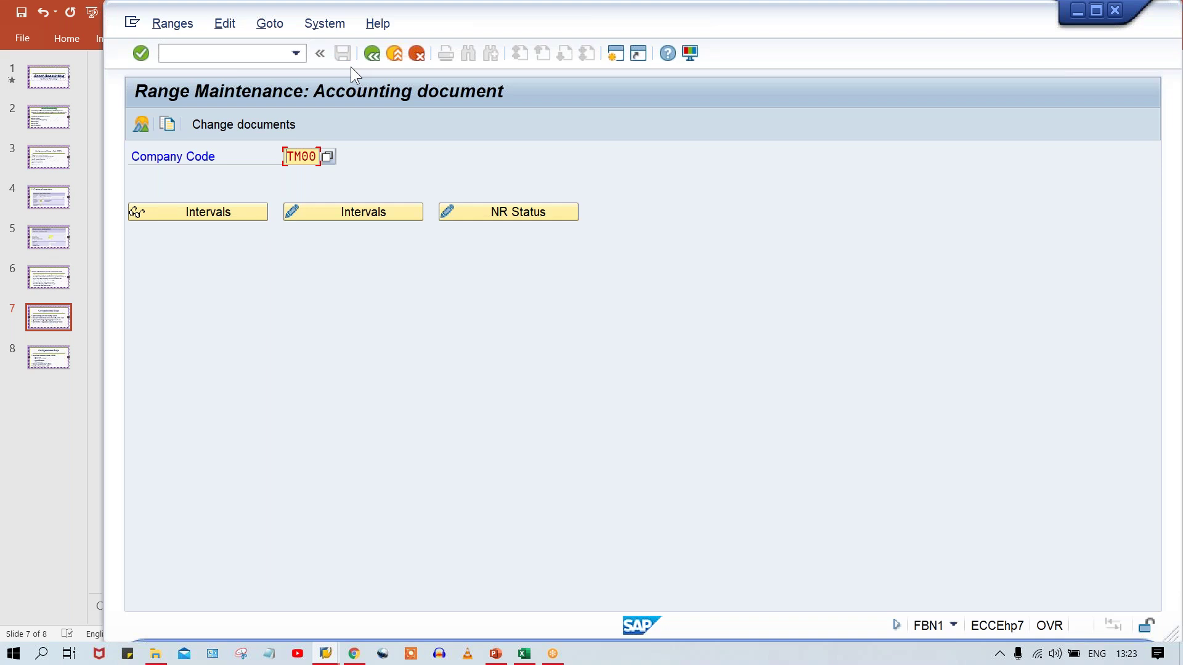
Return to the details of document type AF, set its number range to 01, and save it with the customizing request.
left_click(371, 53)
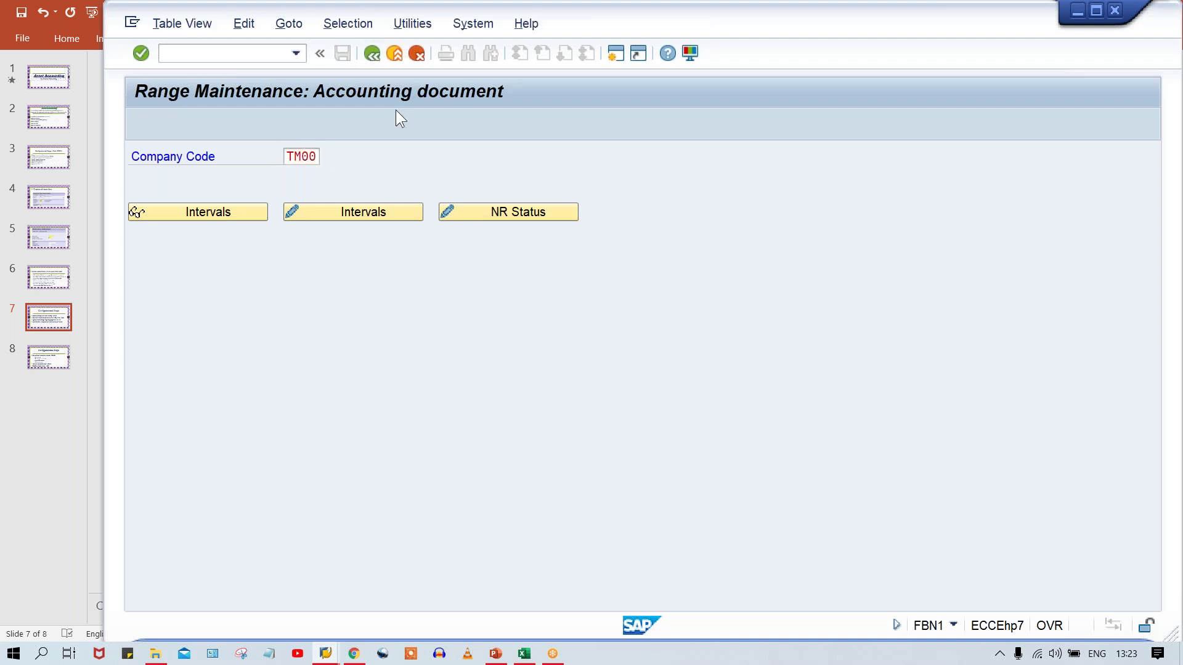
type("01")
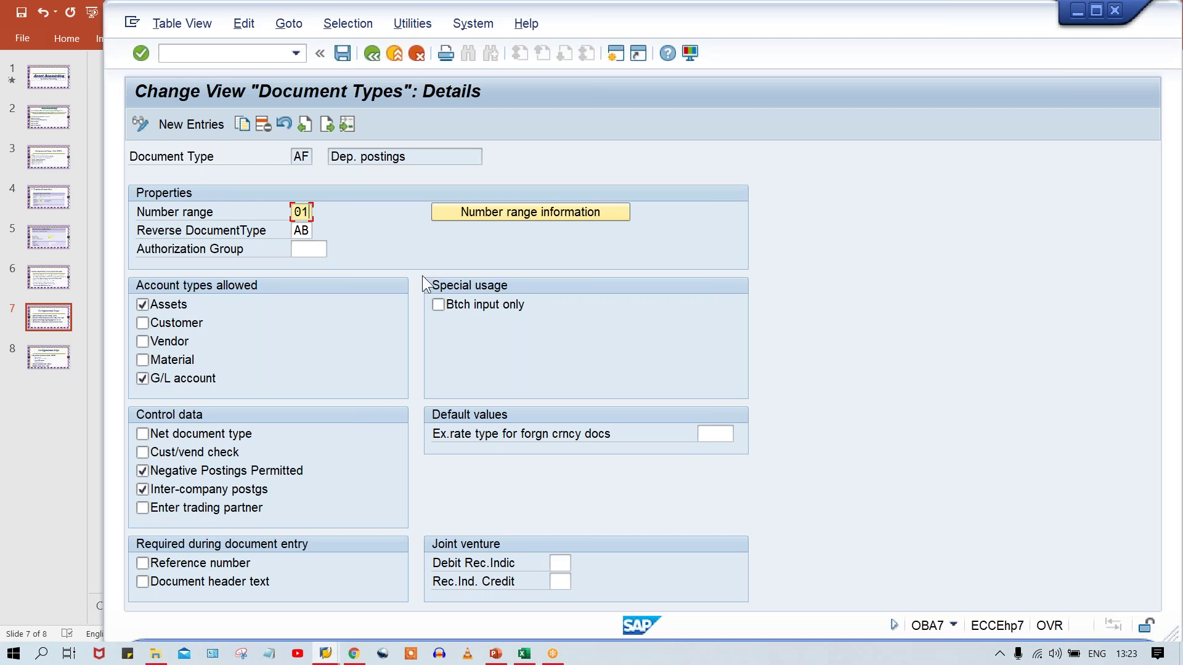
key("ctrl+s")
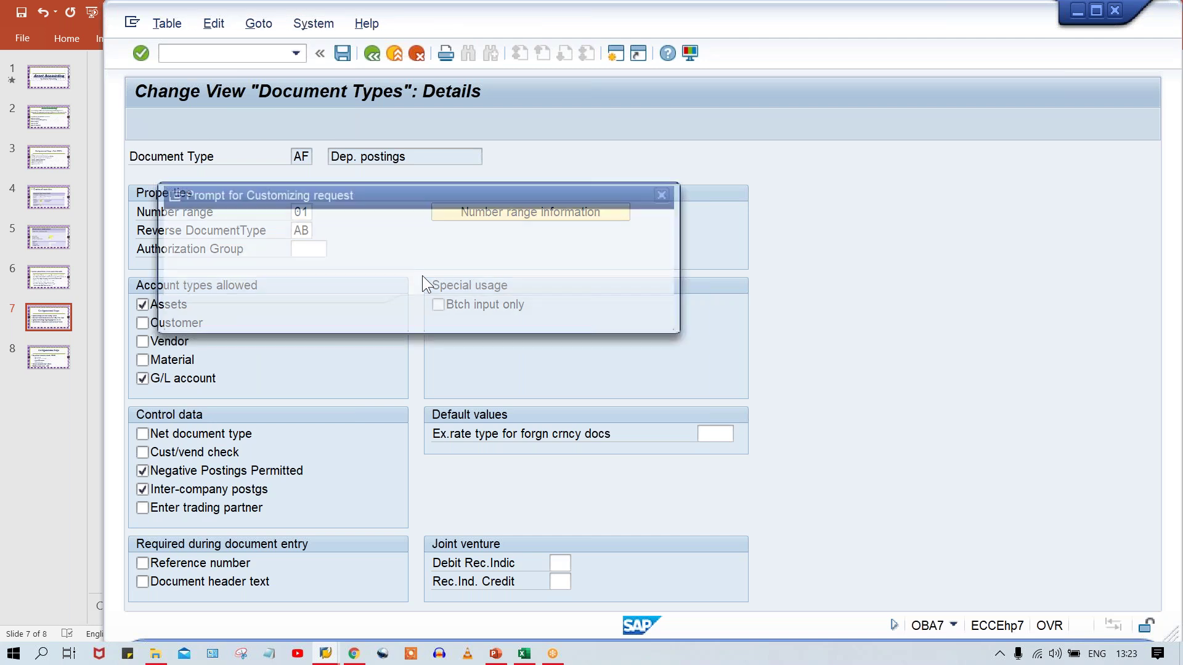
key("Return")
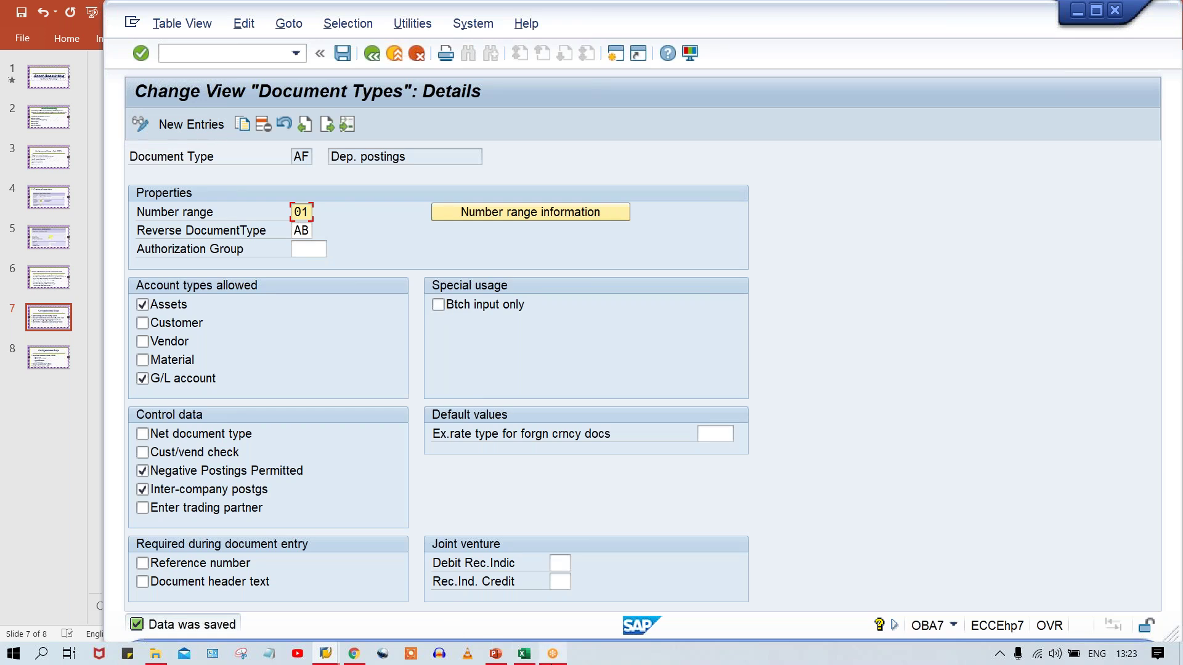
Look up the transaction for specifying the depreciation posting document type in PowerPoint and run /nAO71 in SAP.
left_click(494, 654)
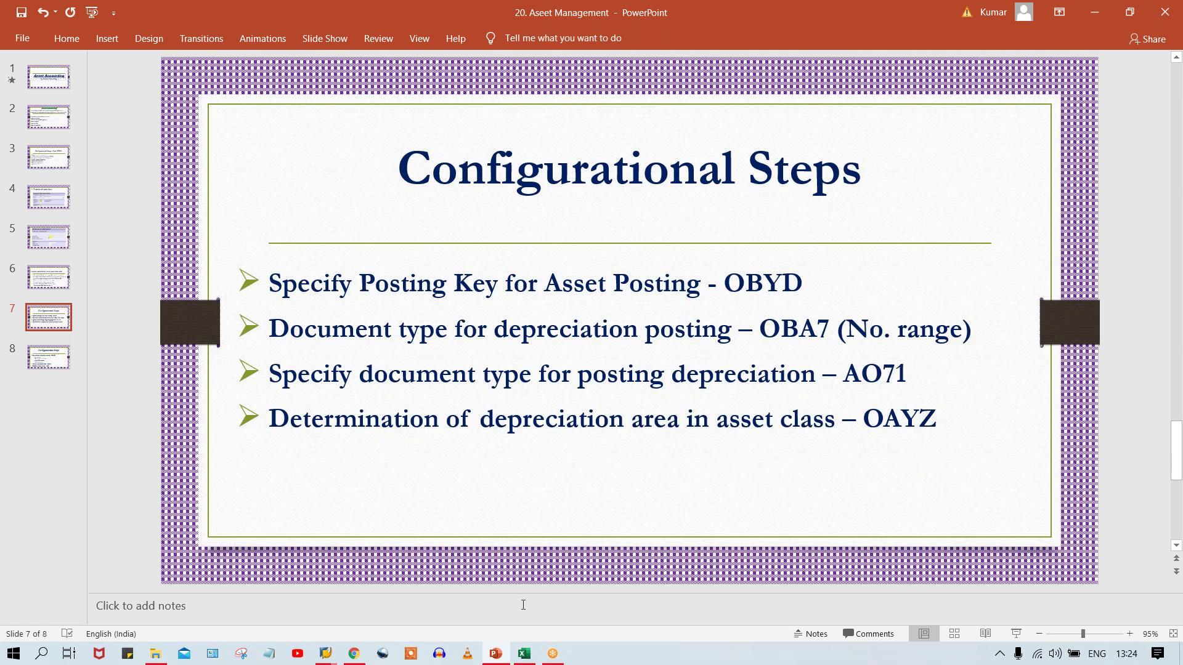
double_click(871, 374)
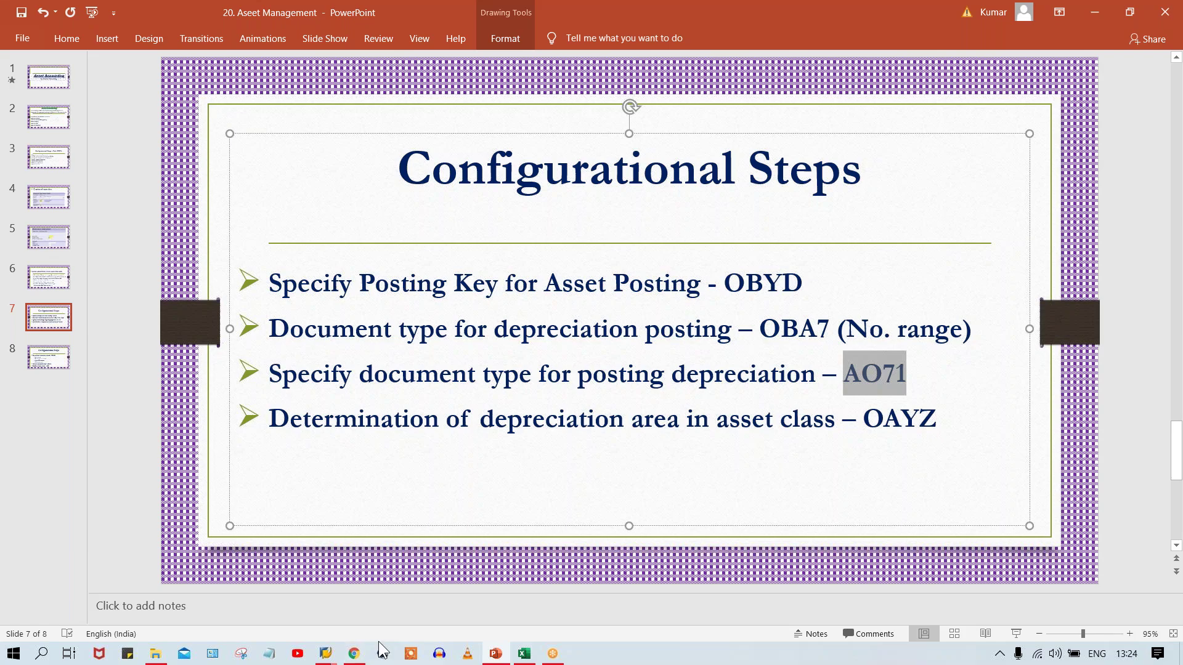
mouse_move(325, 653)
left_click(460, 597)
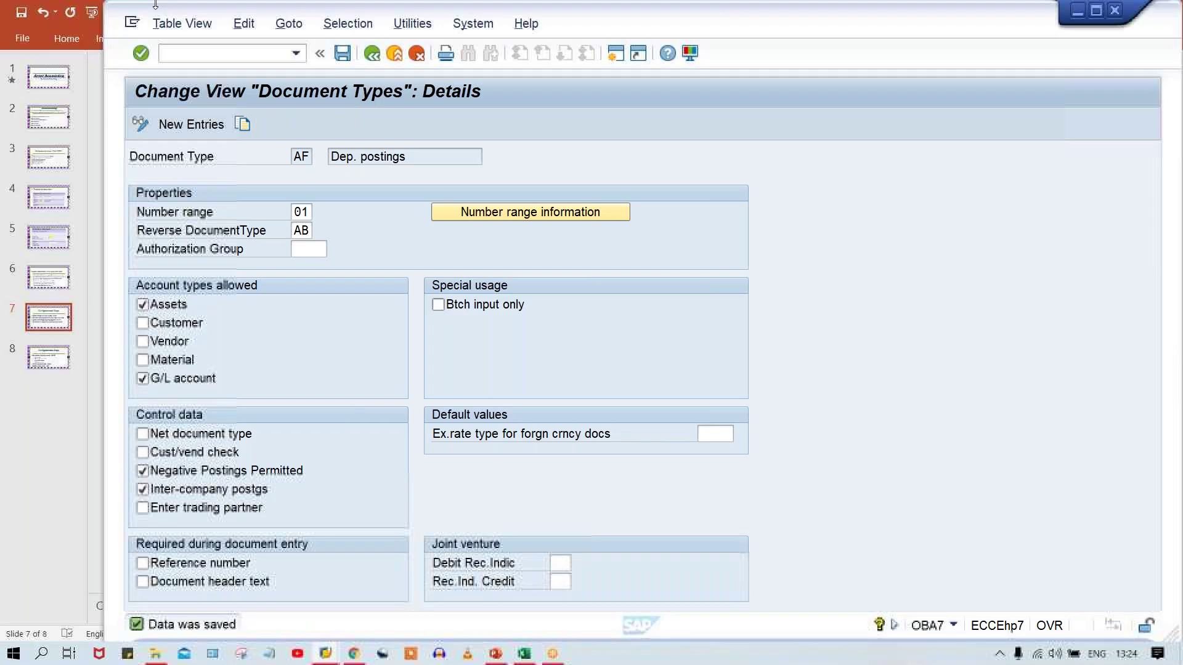
type("/nAO71")
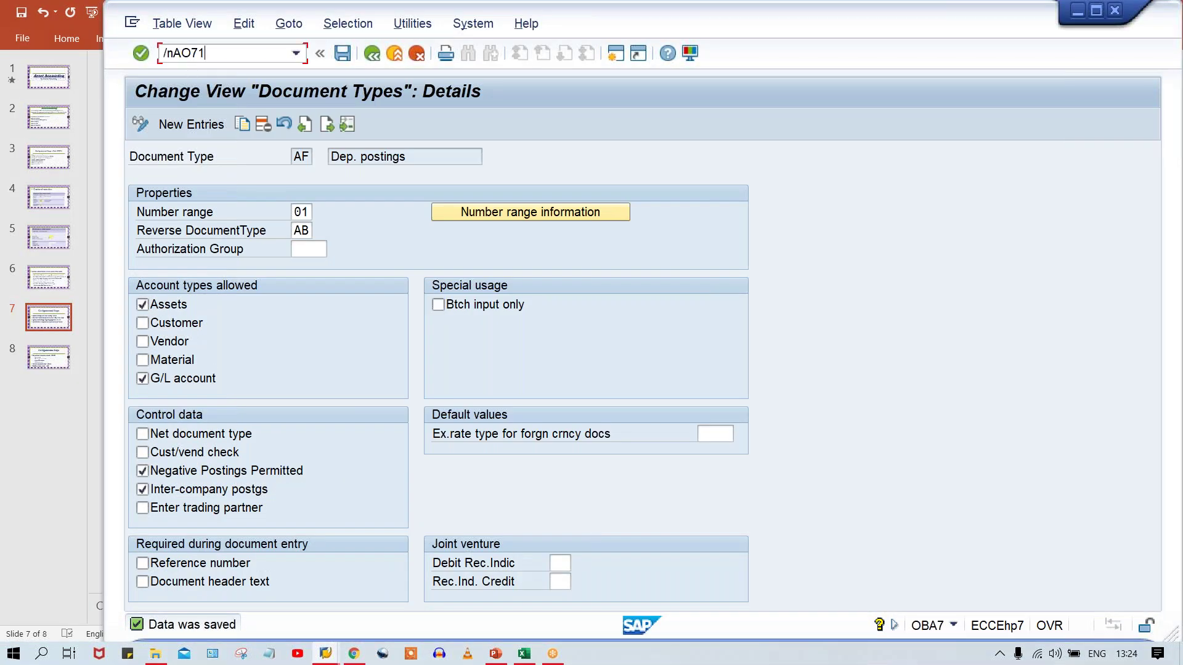
key("Return")
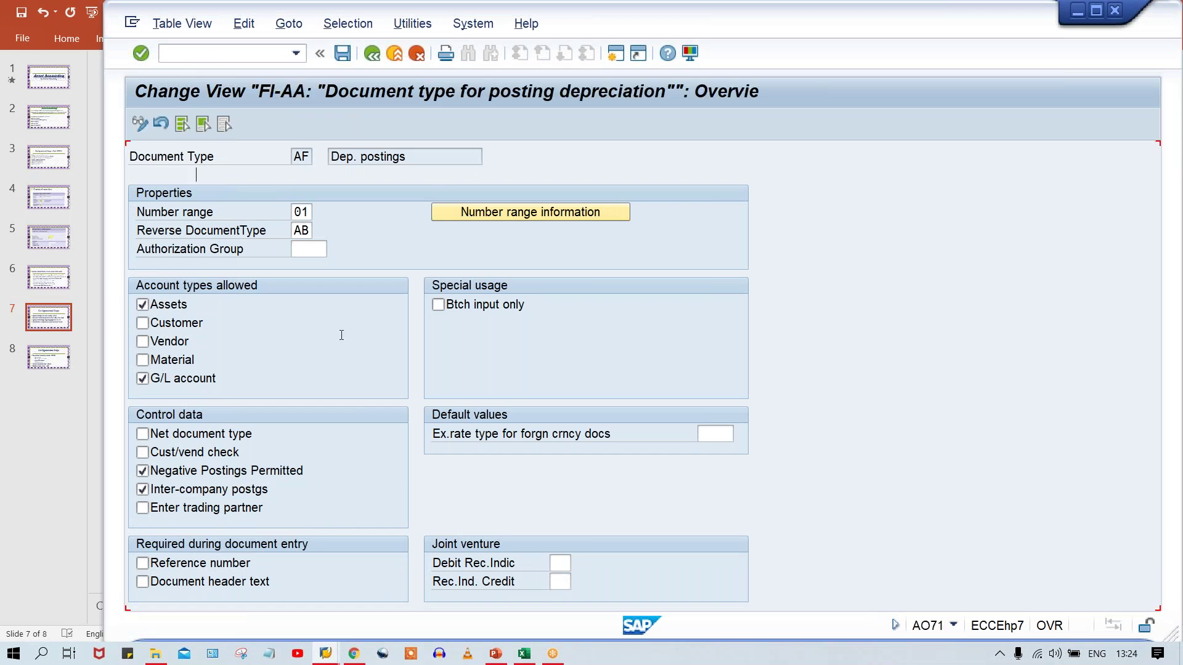
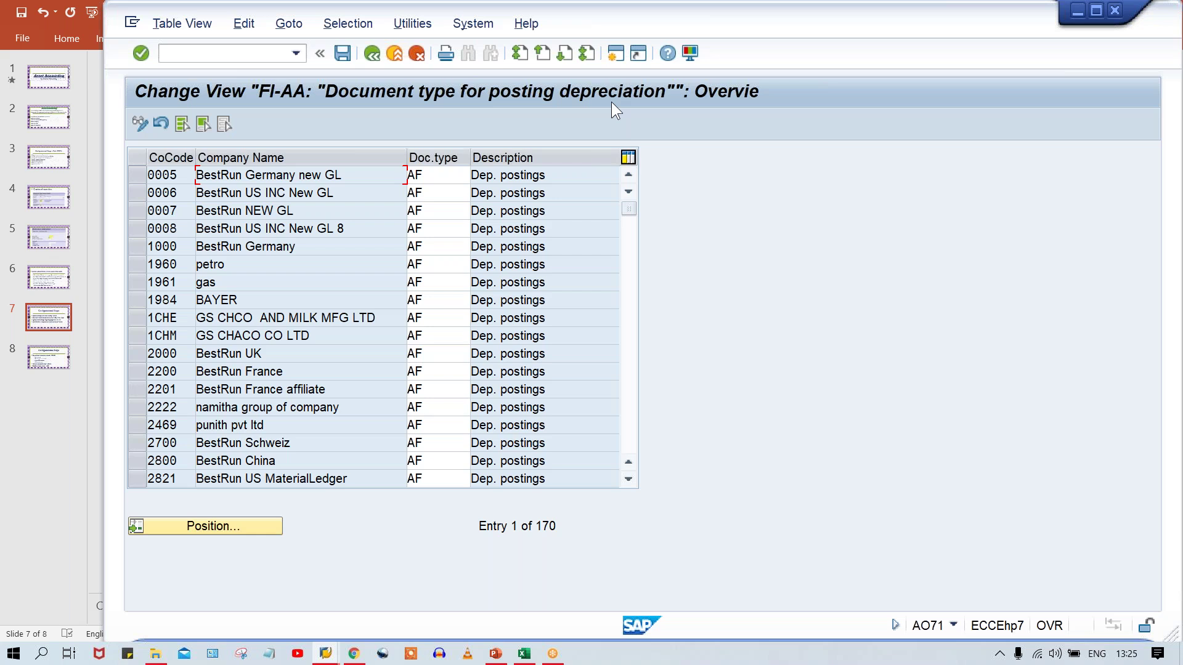
Locate company code TM00 in the depreciation document type overview and save its assignment to document type AF.
left_click(438, 246)
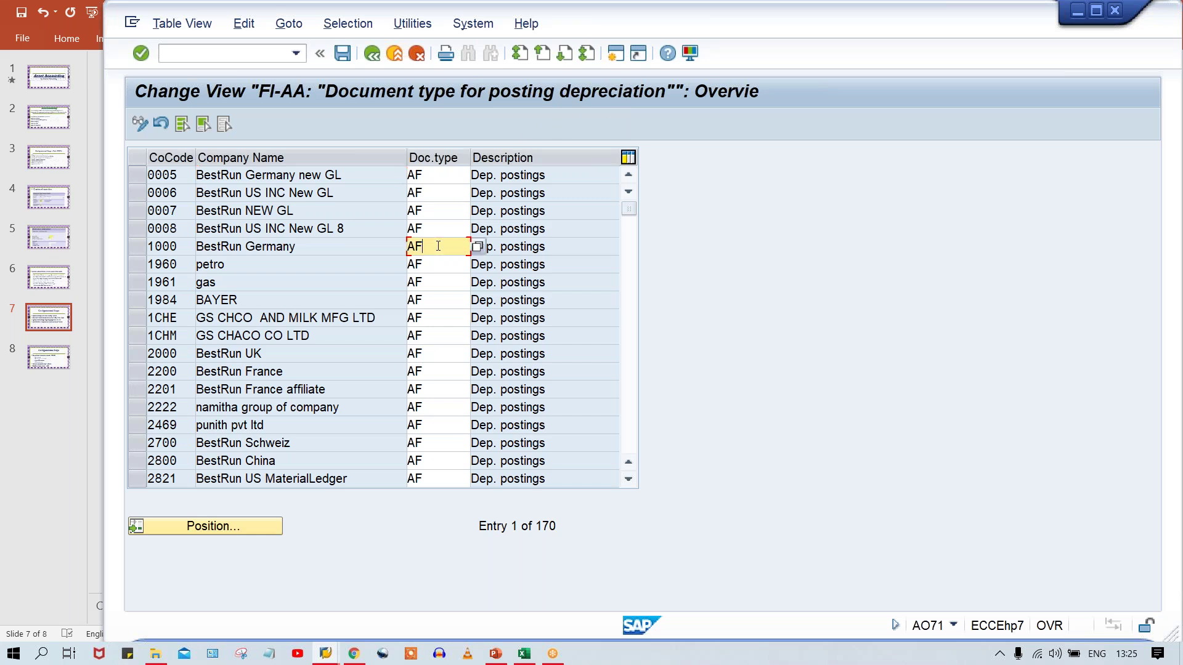
left_click(444, 193)
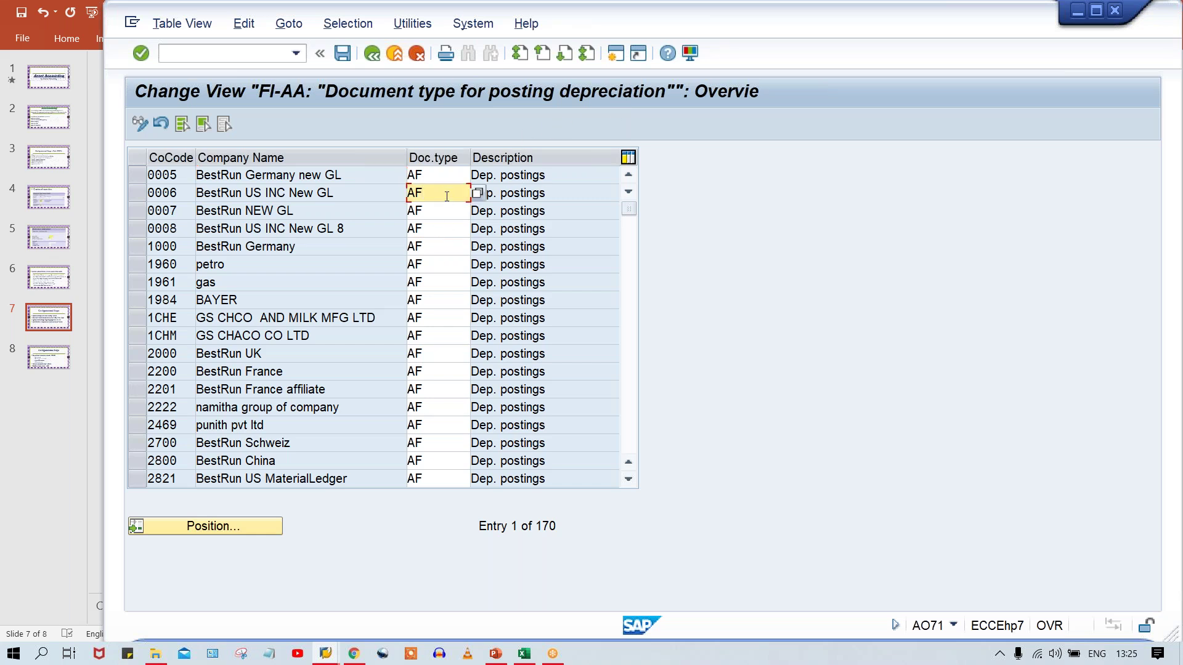
left_click(444, 208)
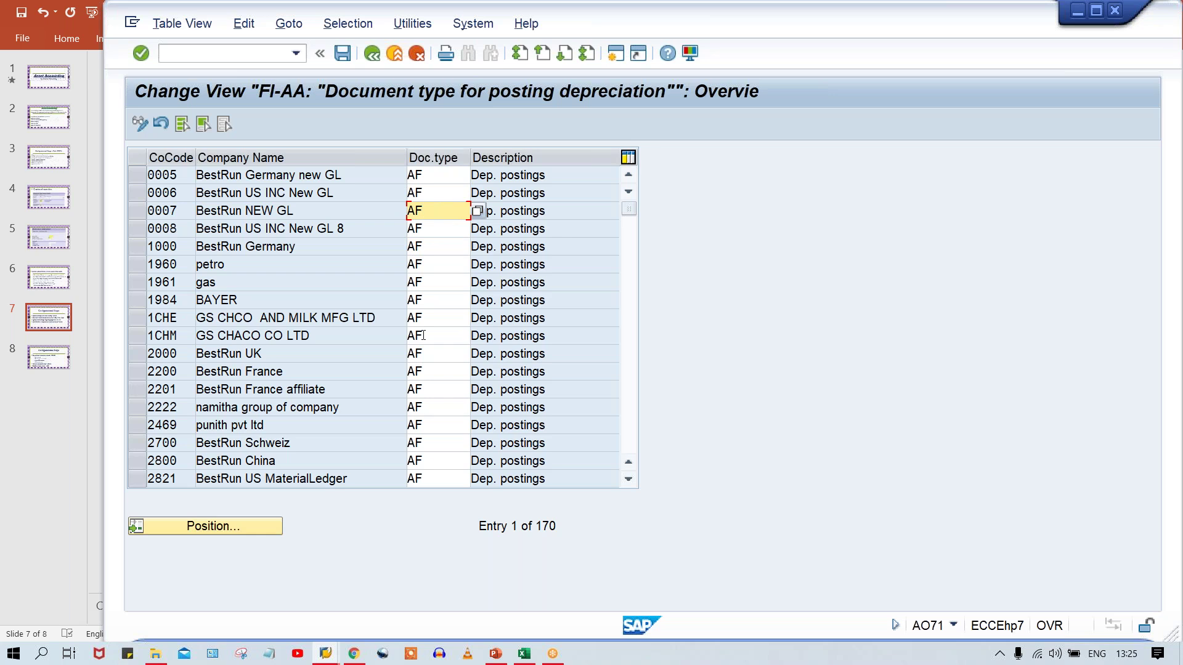
left_click(460, 330)
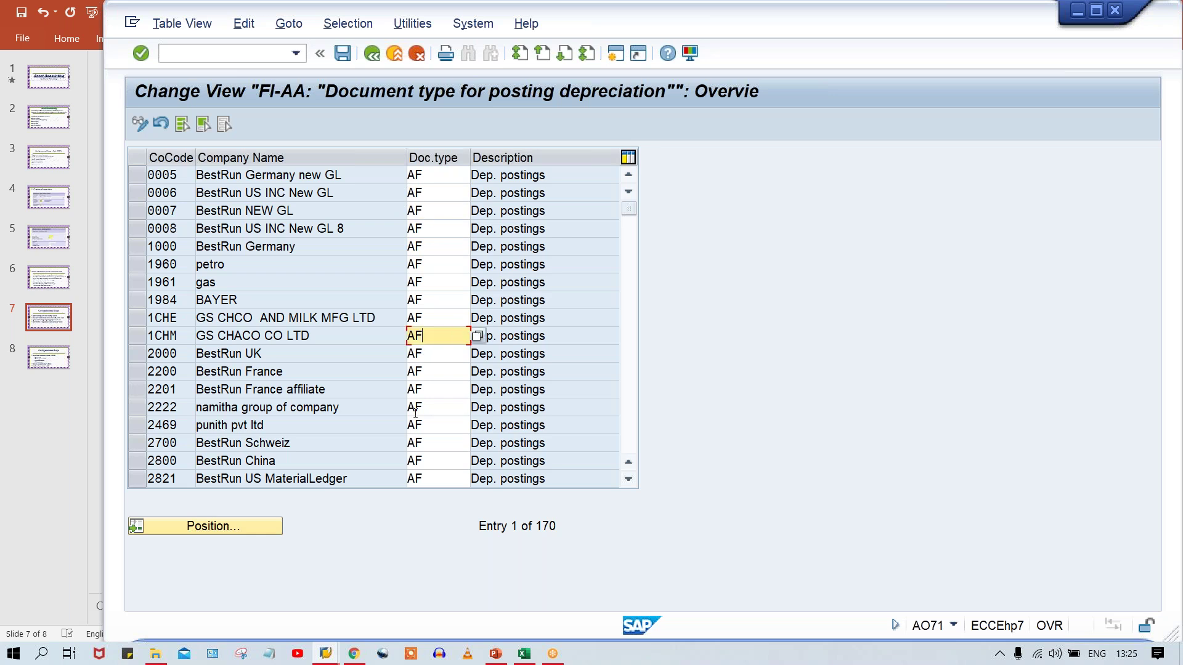
left_click(206, 530)
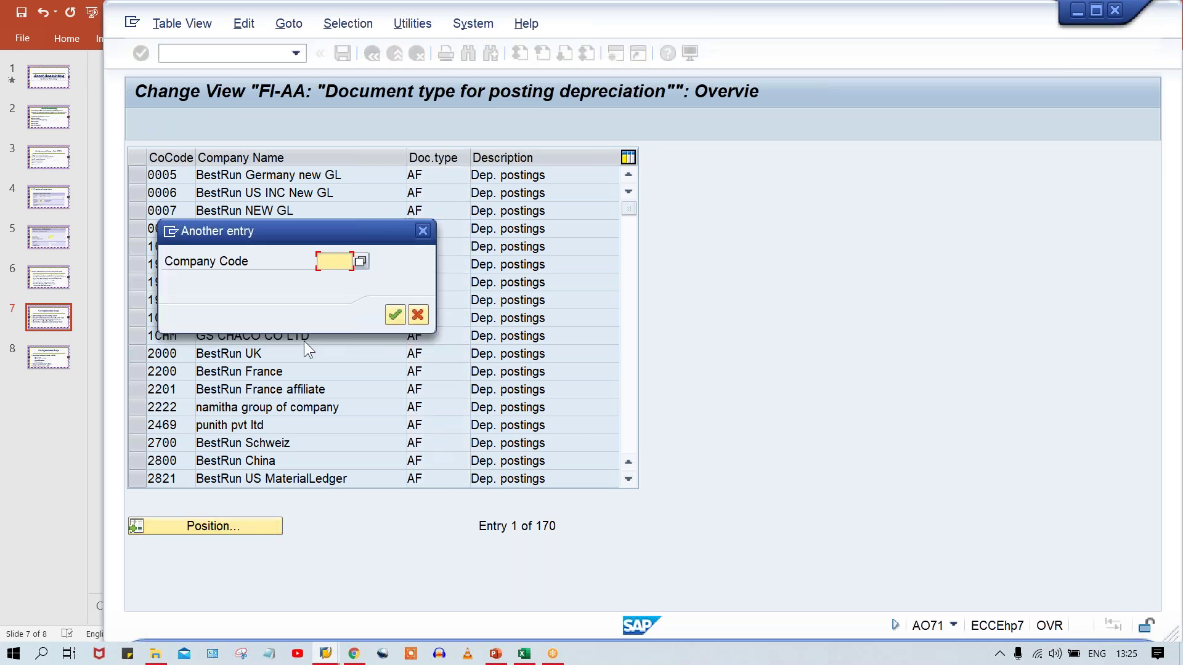
type("tm00")
key("Return")
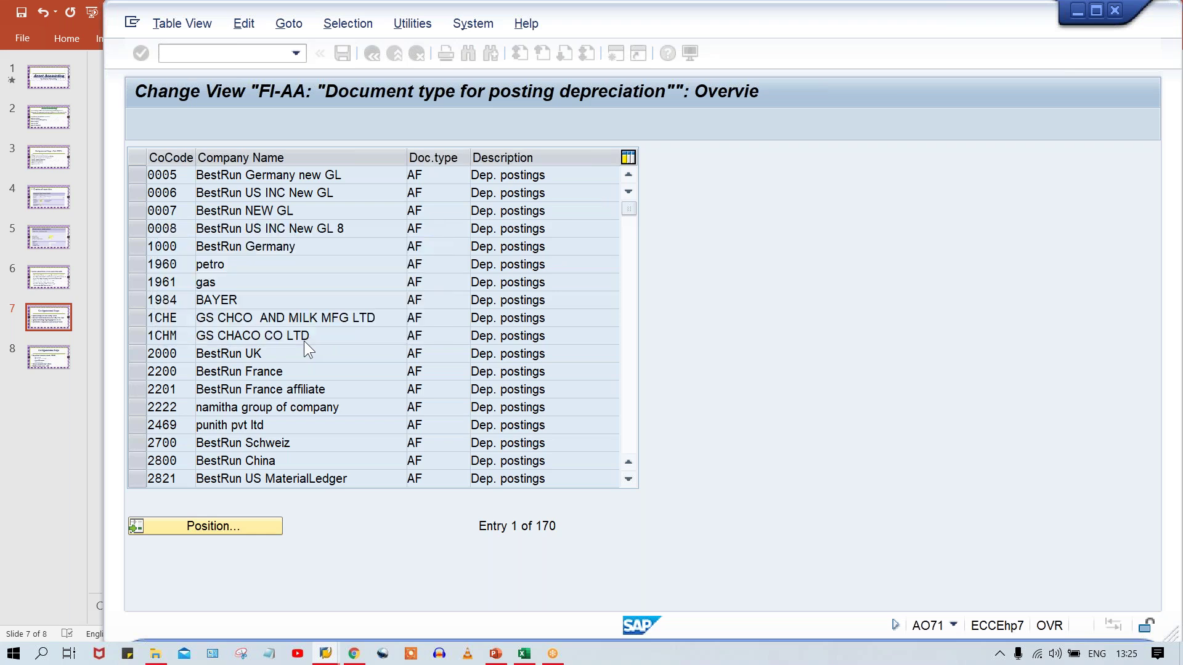
left_click(332, 180)
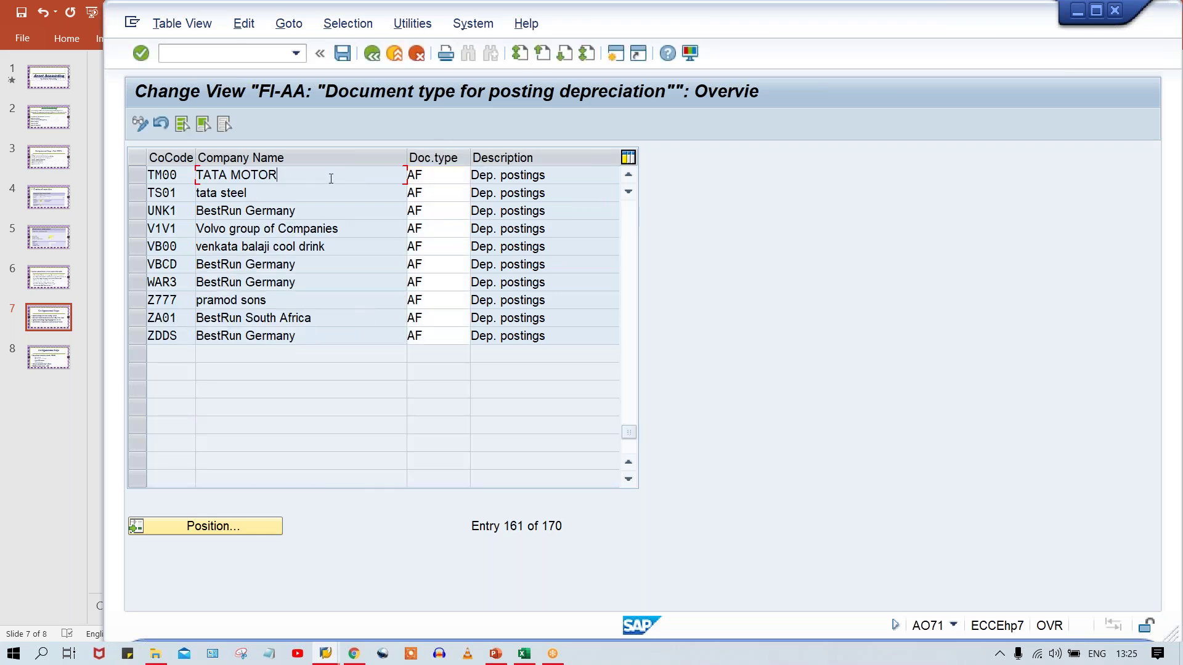
left_click(436, 177)
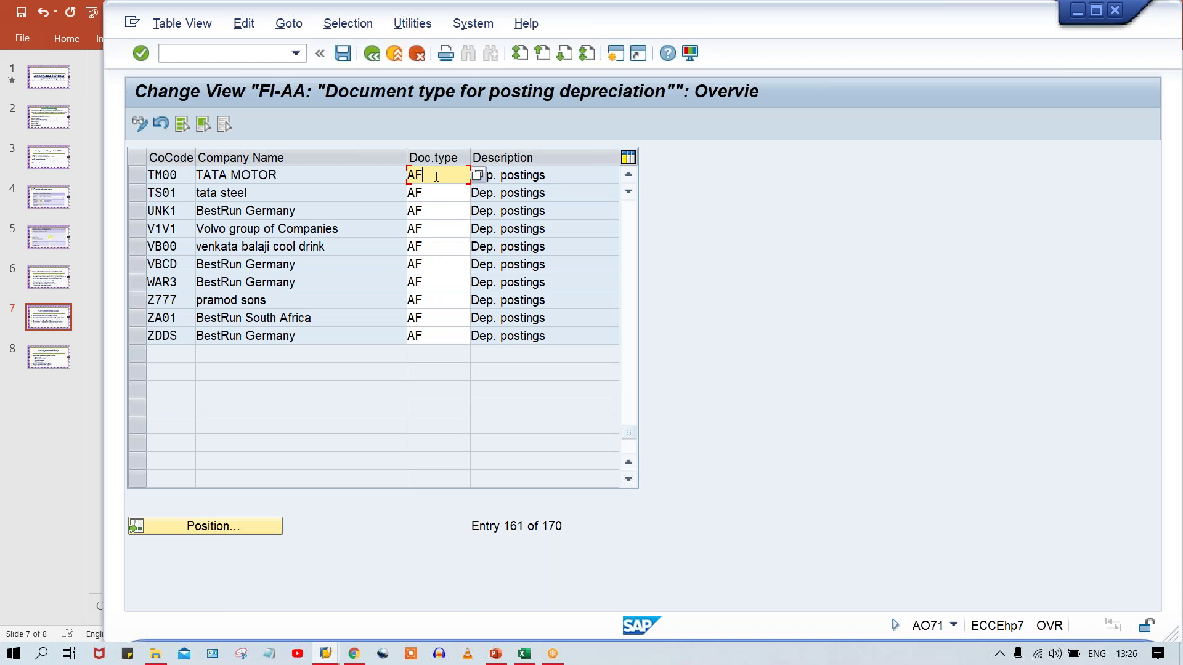
key("ctrl+s")
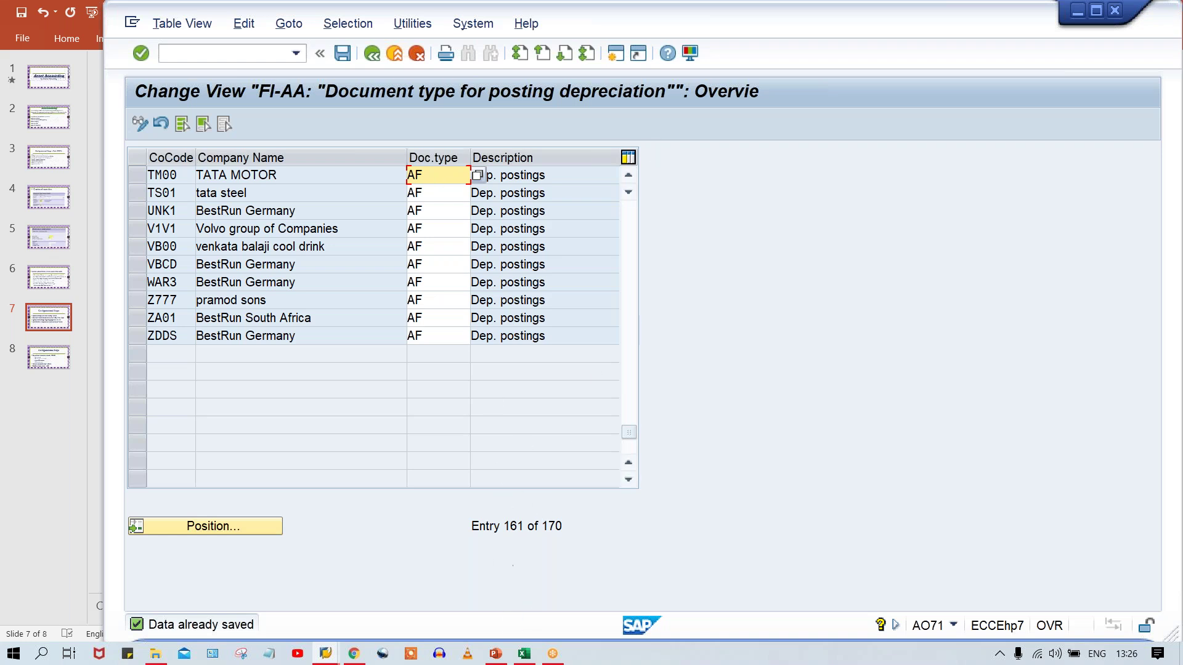
Switch to PowerPoint to check the OAYZ step, and copy asset class code TP&M from cell D3 of the Excel workbook.
mouse_move(496, 653)
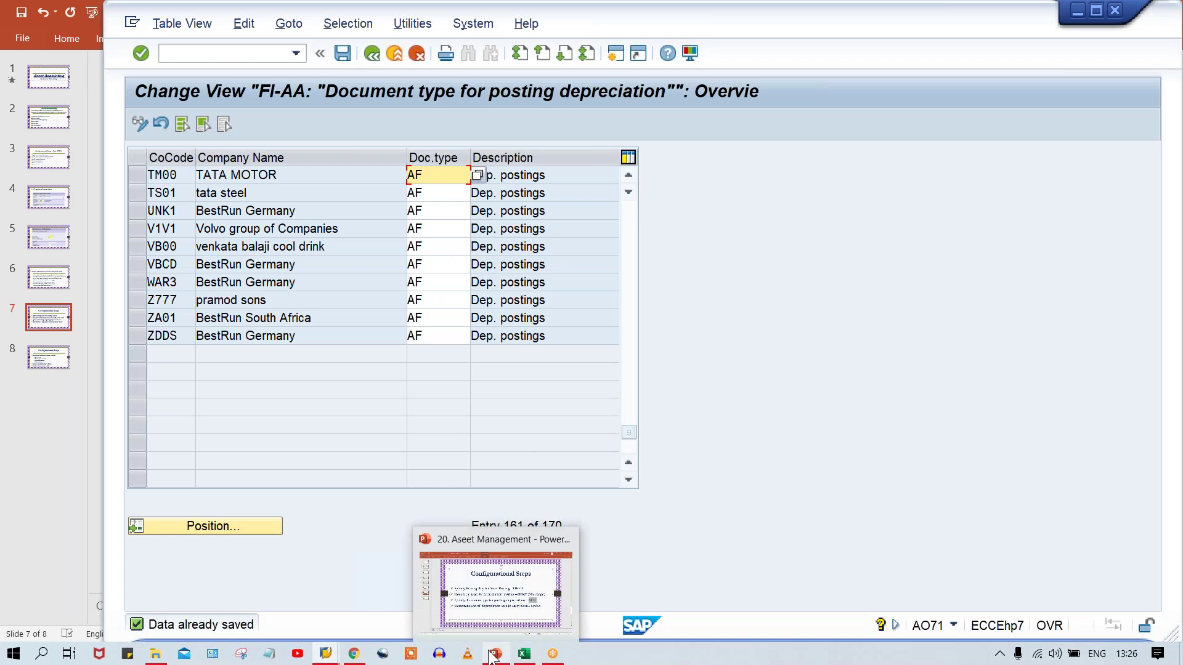
left_click(567, 571)
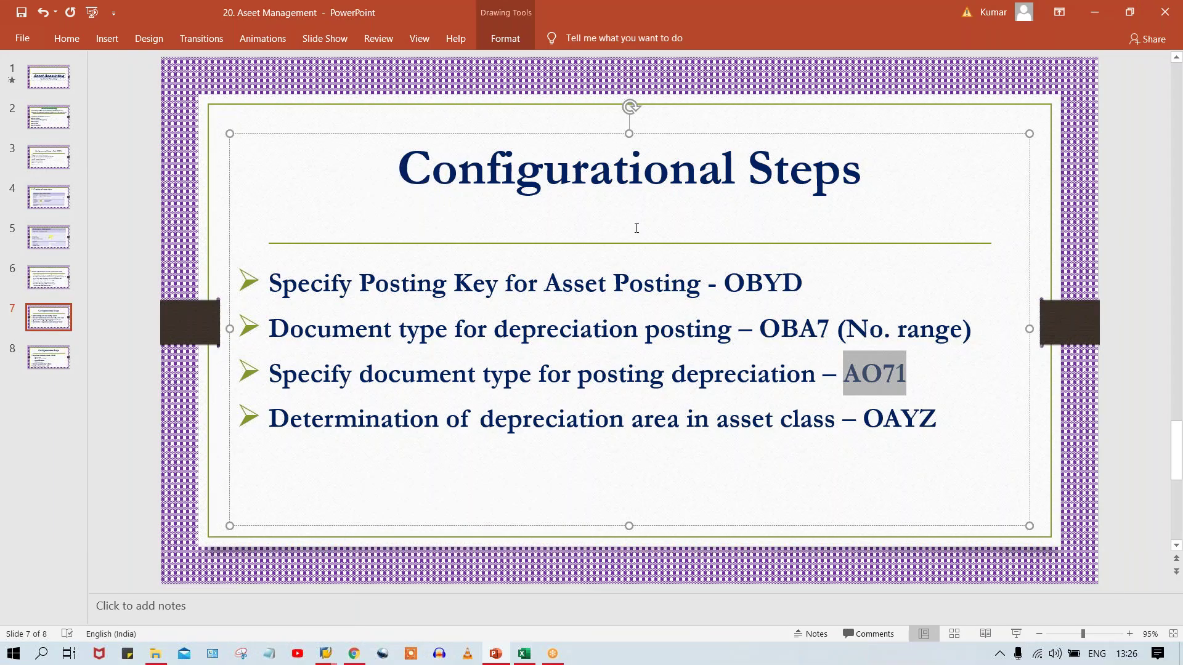
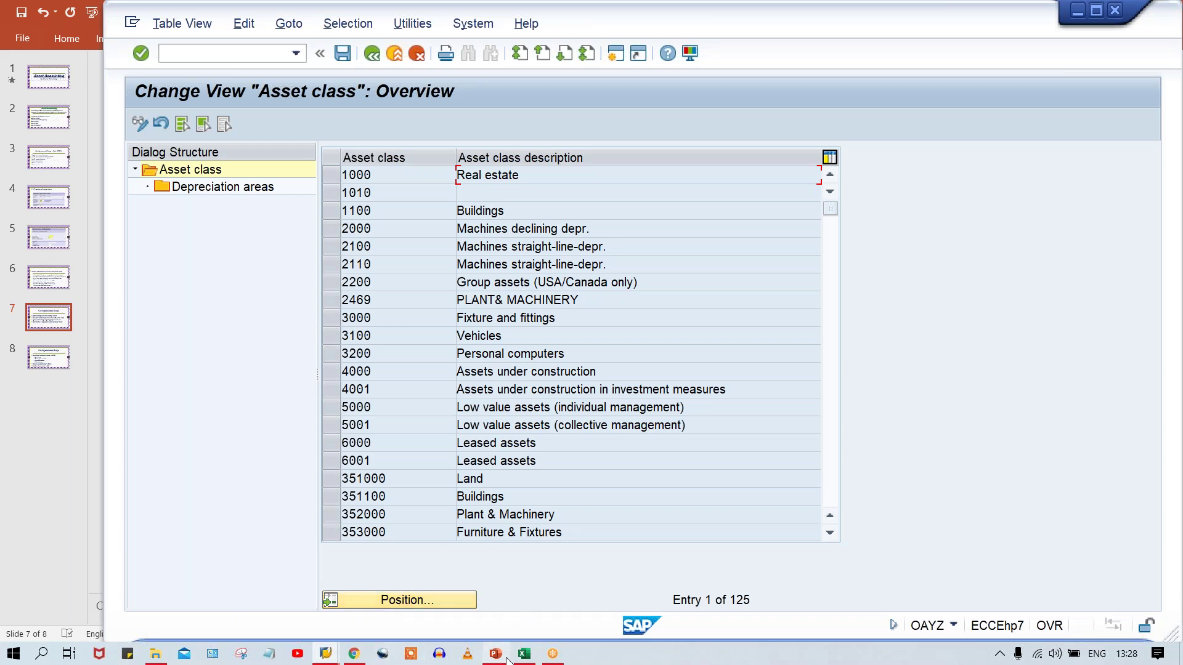
key("alt+Tab")
left_click(256, 430)
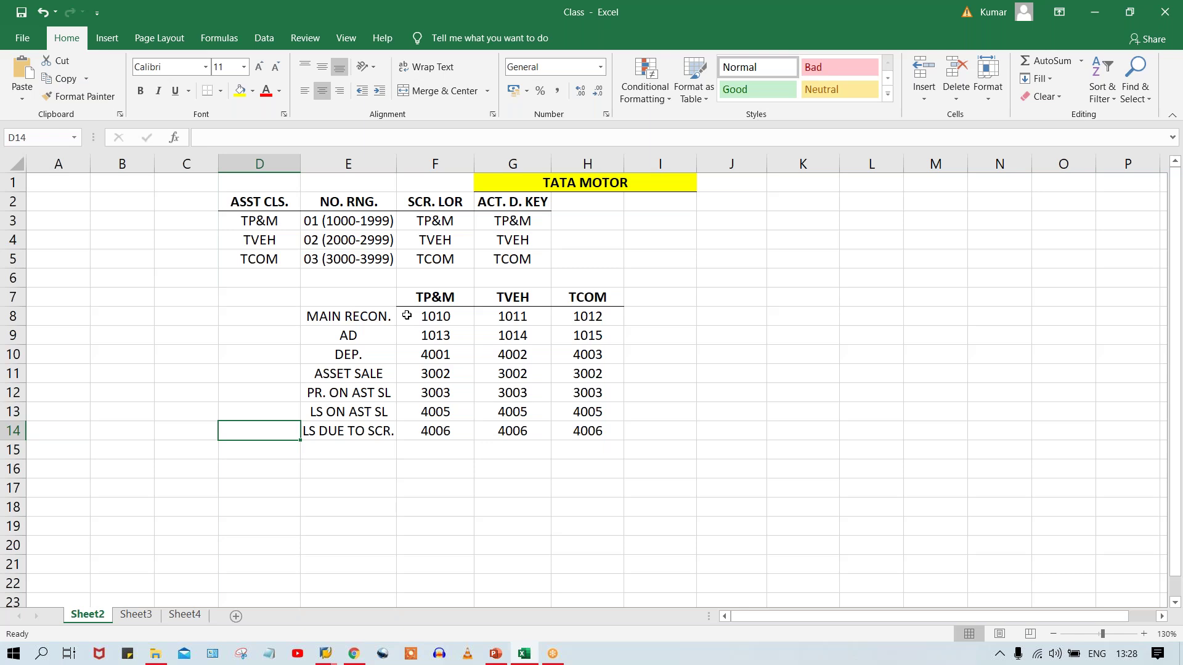
left_click(524, 200)
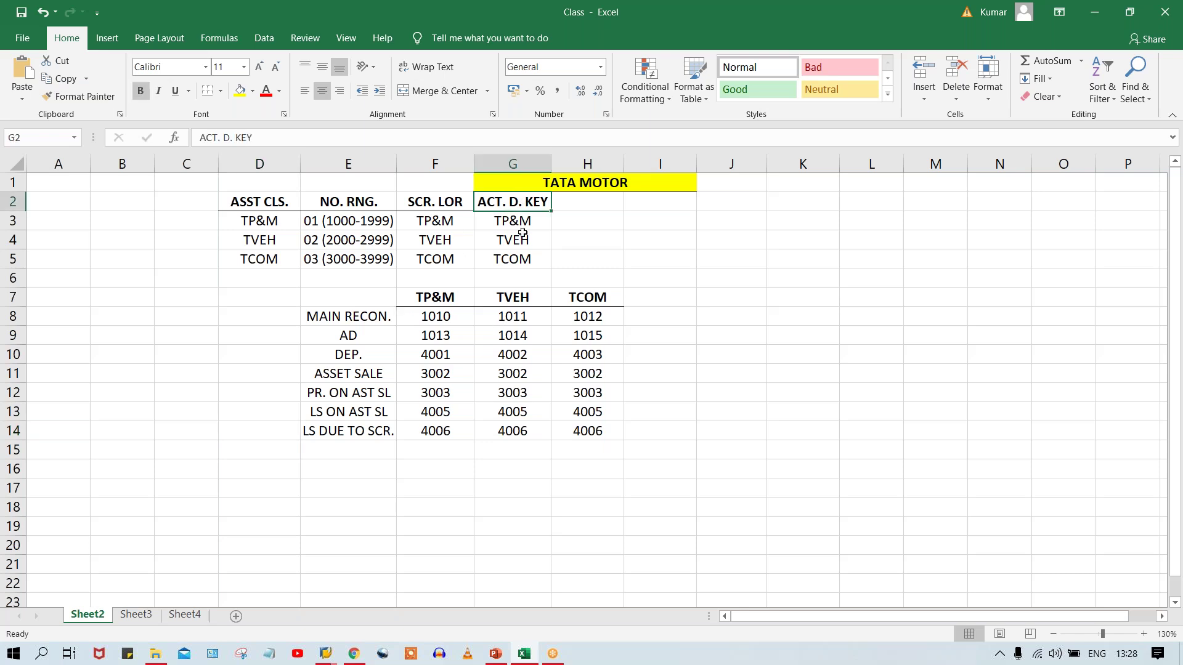
left_click(238, 229)
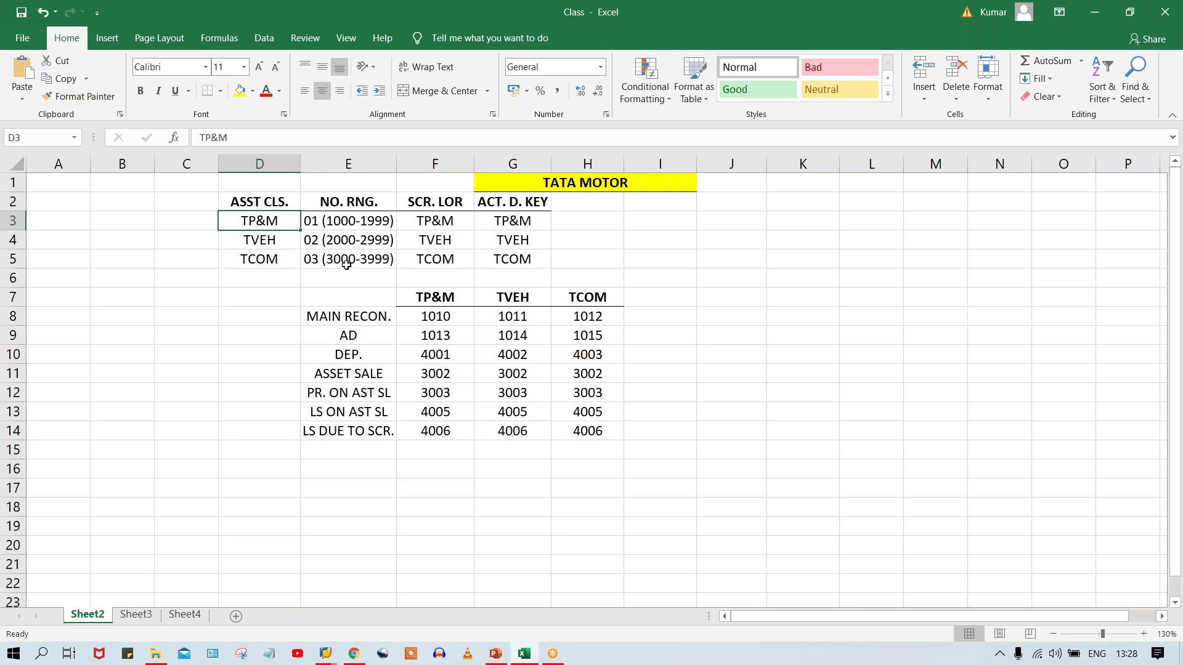
key("ctrl+c")
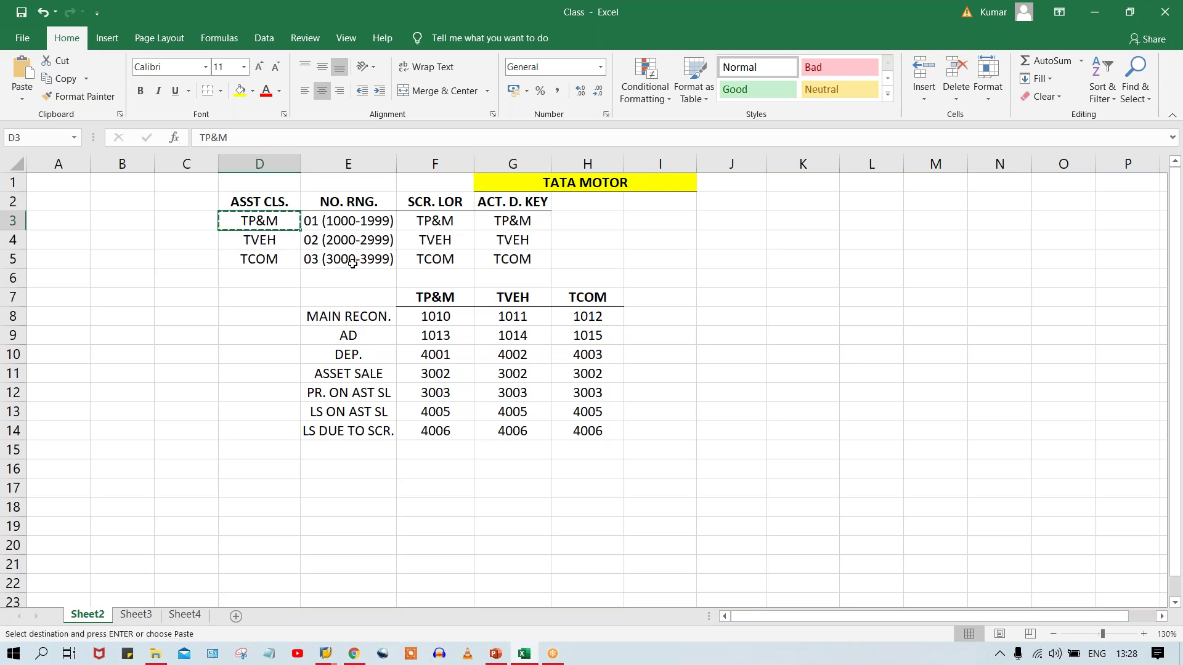
Switch to SAP and position the asset class overview on TP&M using the copied code.
key("alt+Tab")
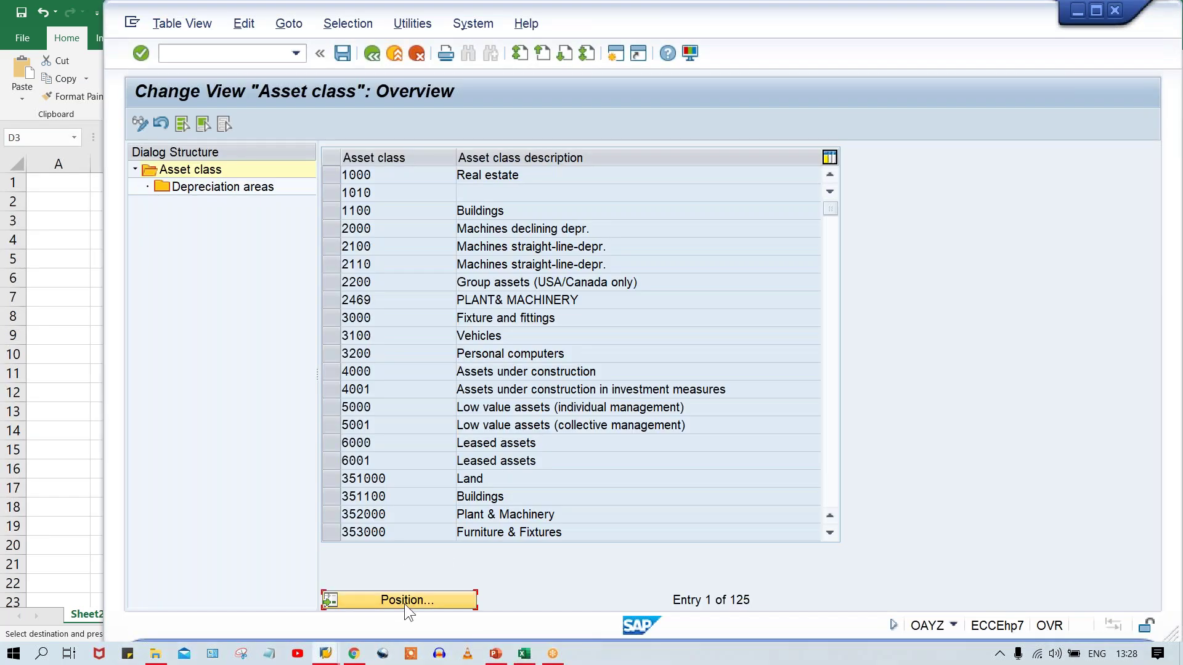
left_click(404, 600)
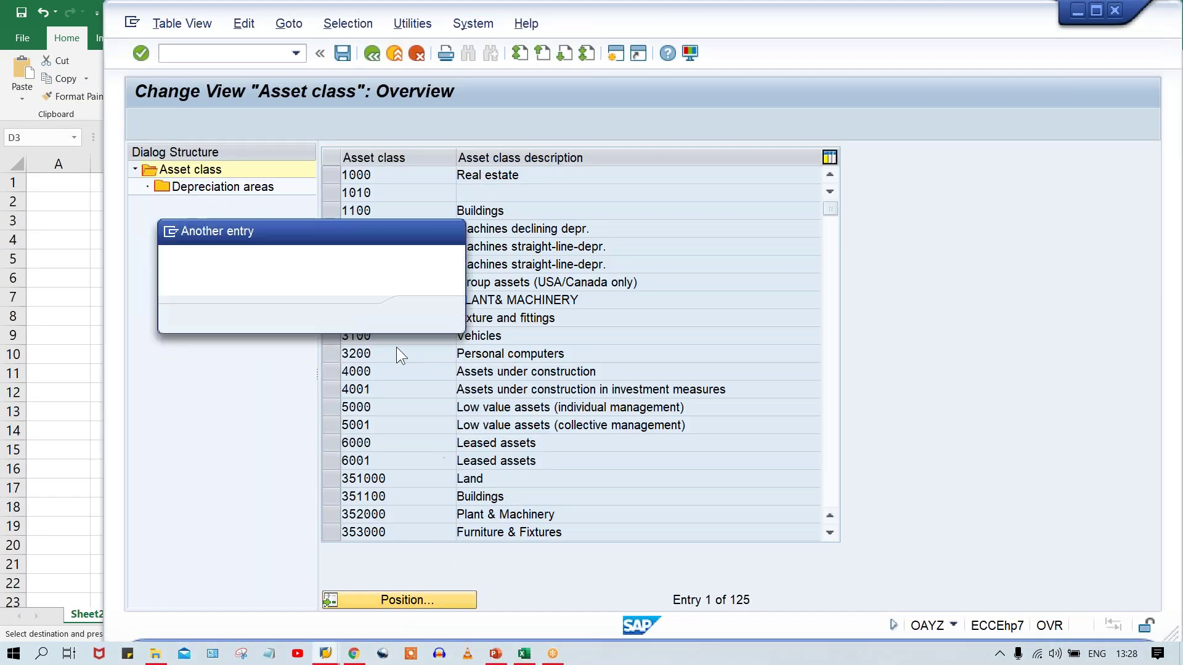
key("ctrl+v")
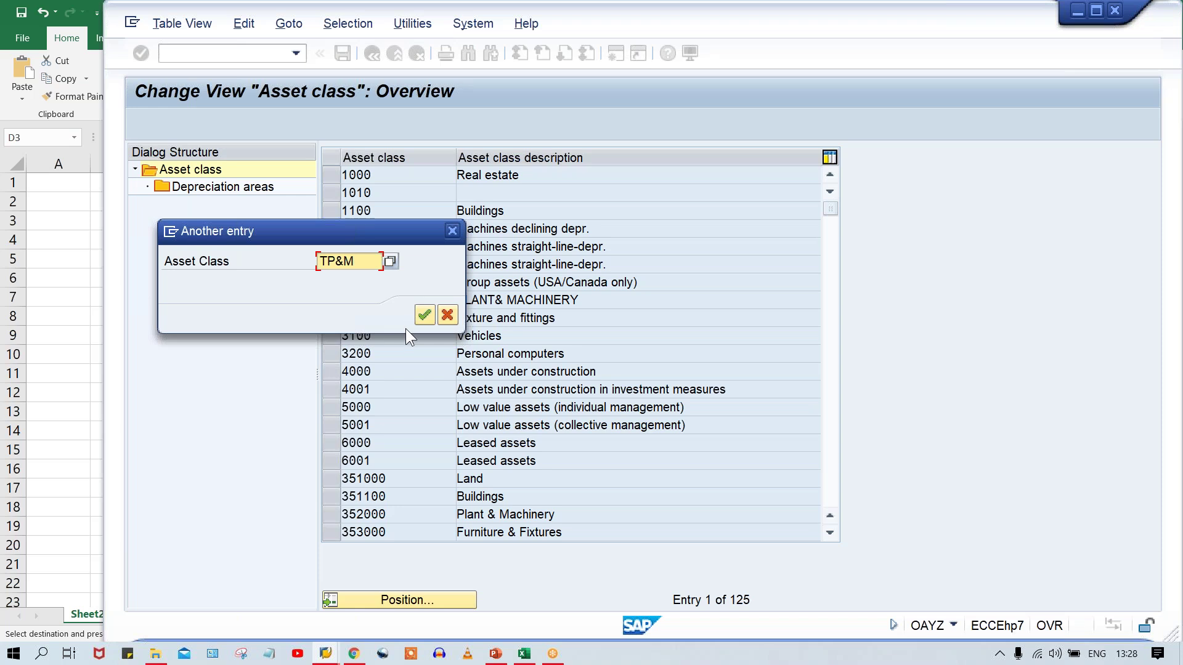
key("Return")
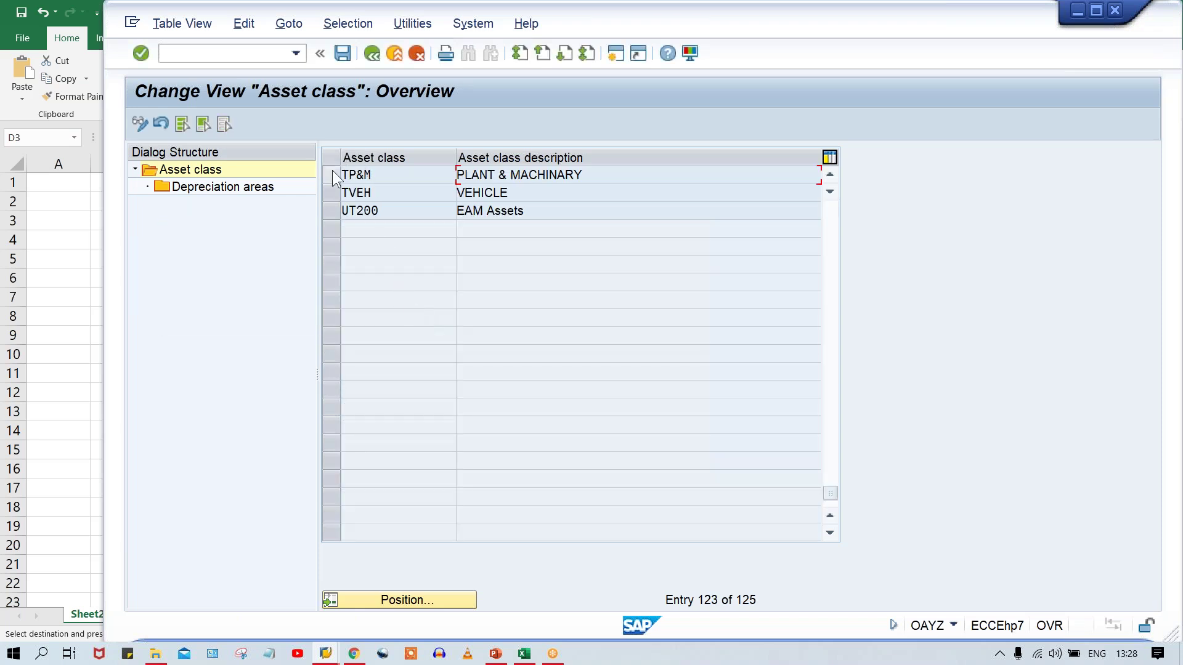
Open the depreciation areas of asset class TP&M and enter screen layout 2000 for book depreciation area 1.
left_click(332, 173)
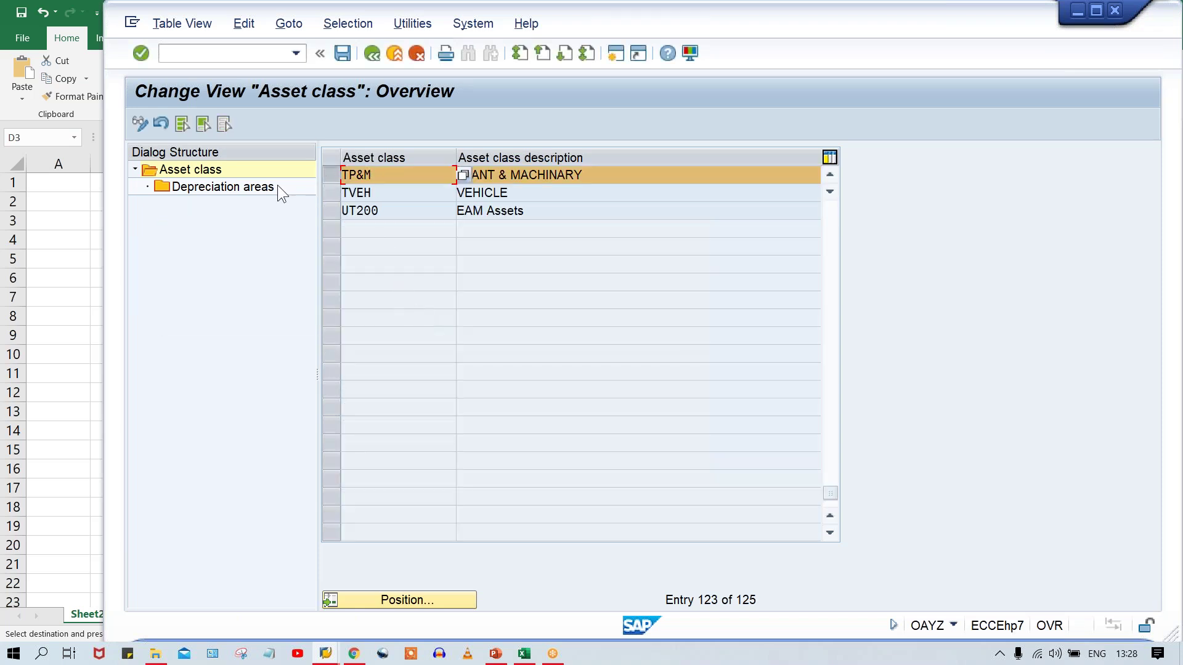
left_click(201, 192)
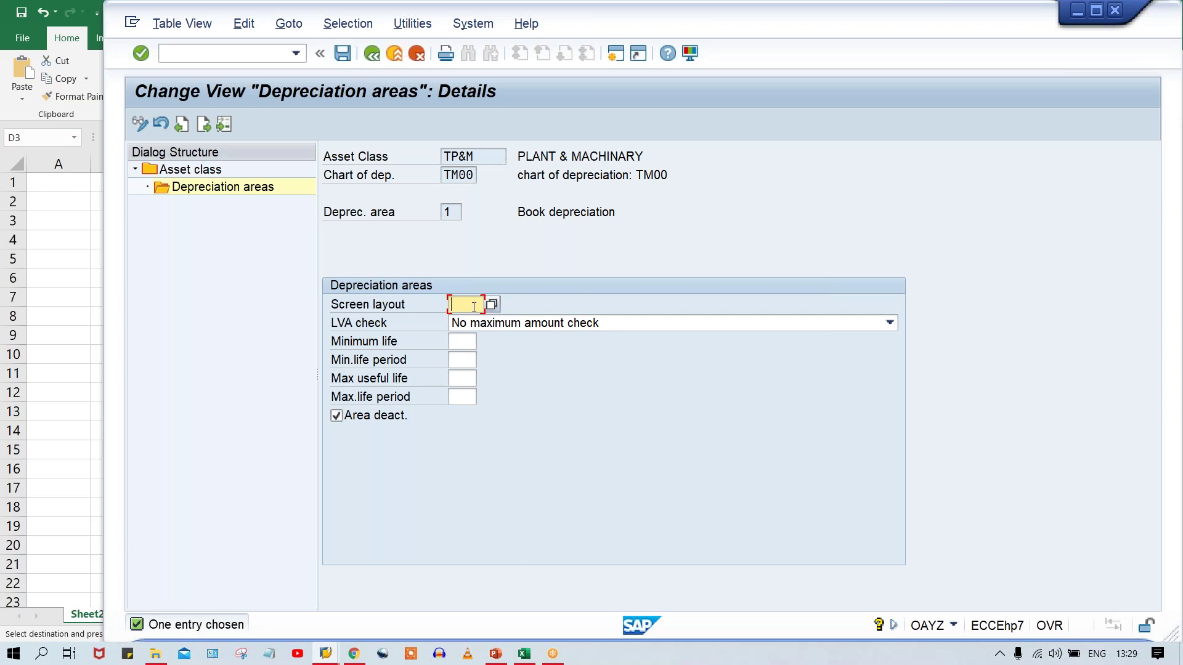
type("2000")
Open a new SAP session in front of the current one and run transaction AS01 to create an asset master record.
left_click(611, 52)
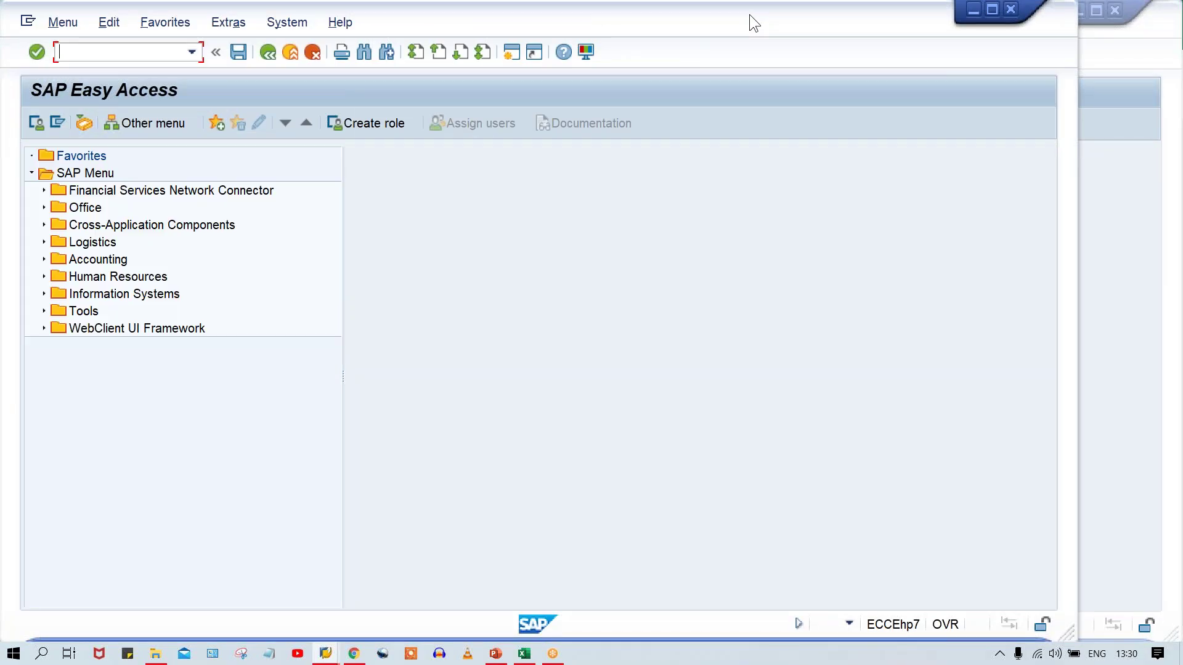
left_click_drag(749, 16, 851, 15)
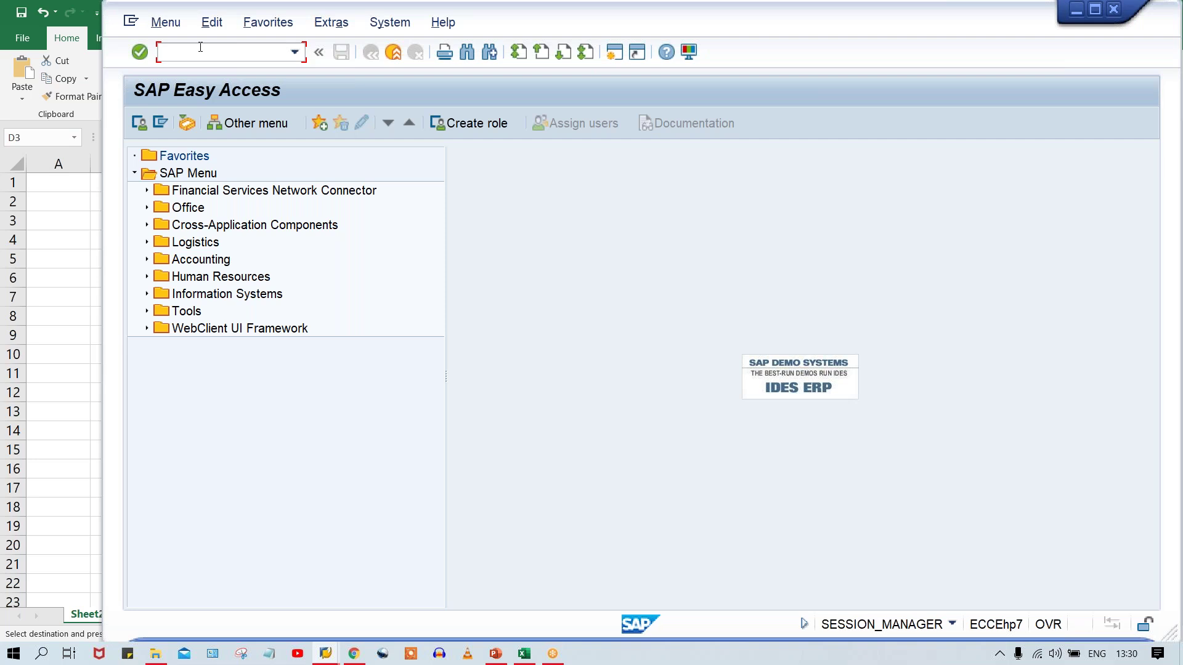
type("AS01")
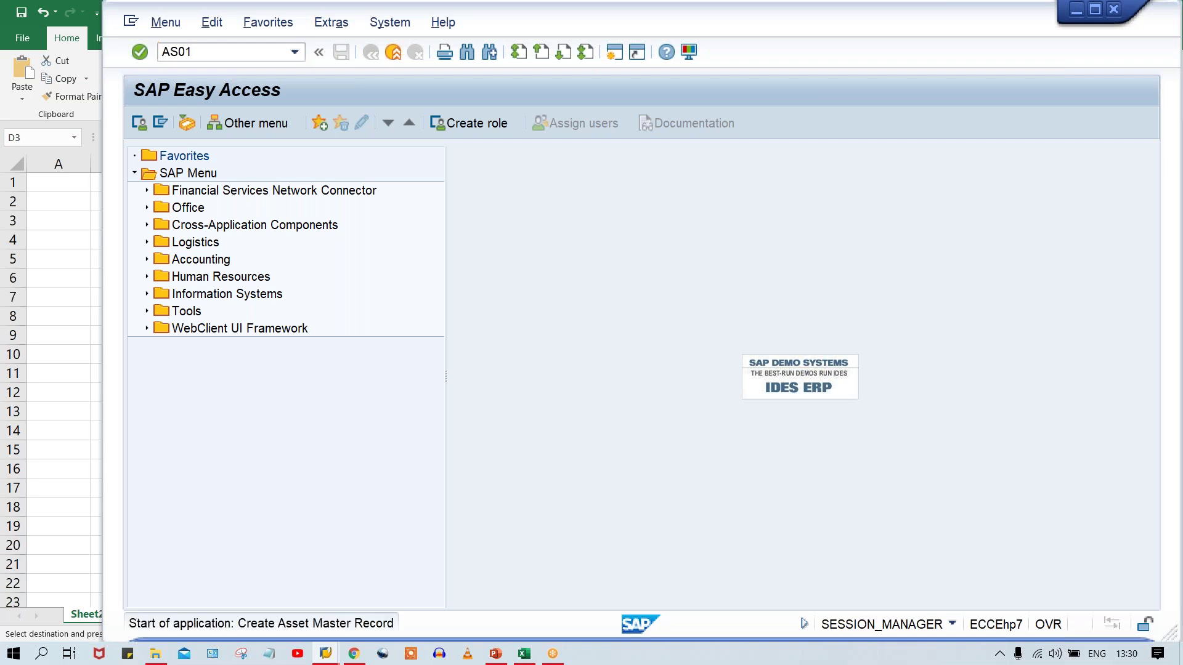
Run AS01 and submit the initial screen with asset class TP&M and company code TM00.
key("Return")
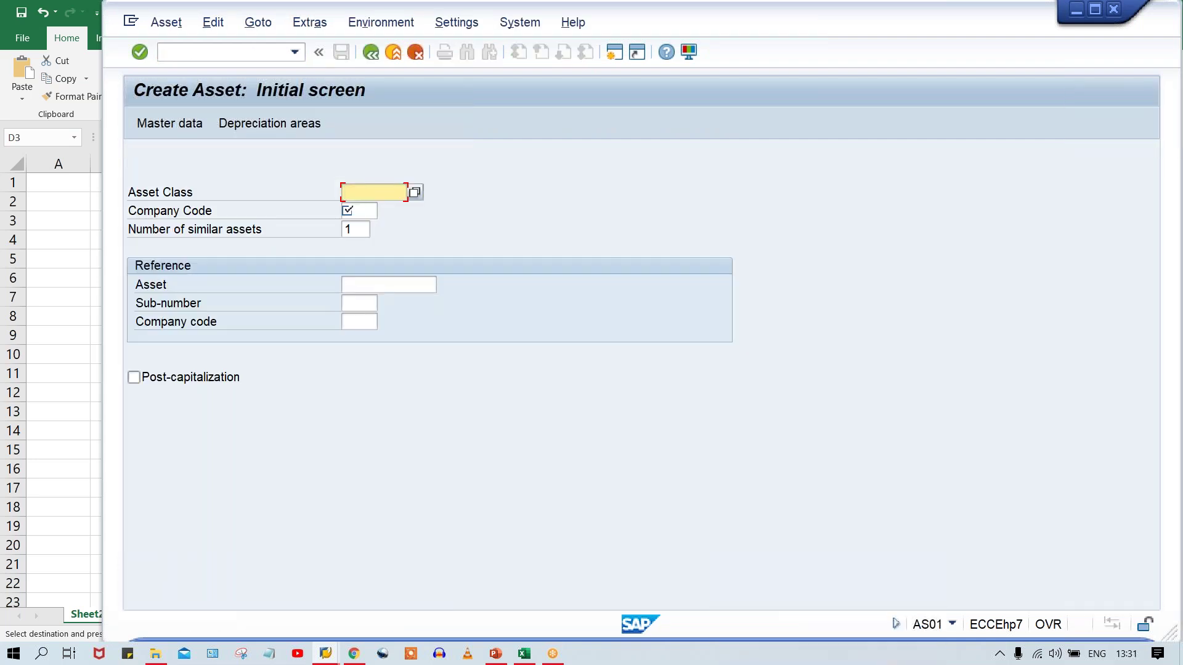
type("TP&M")
left_click(344, 193)
left_click(357, 211)
type("TM00")
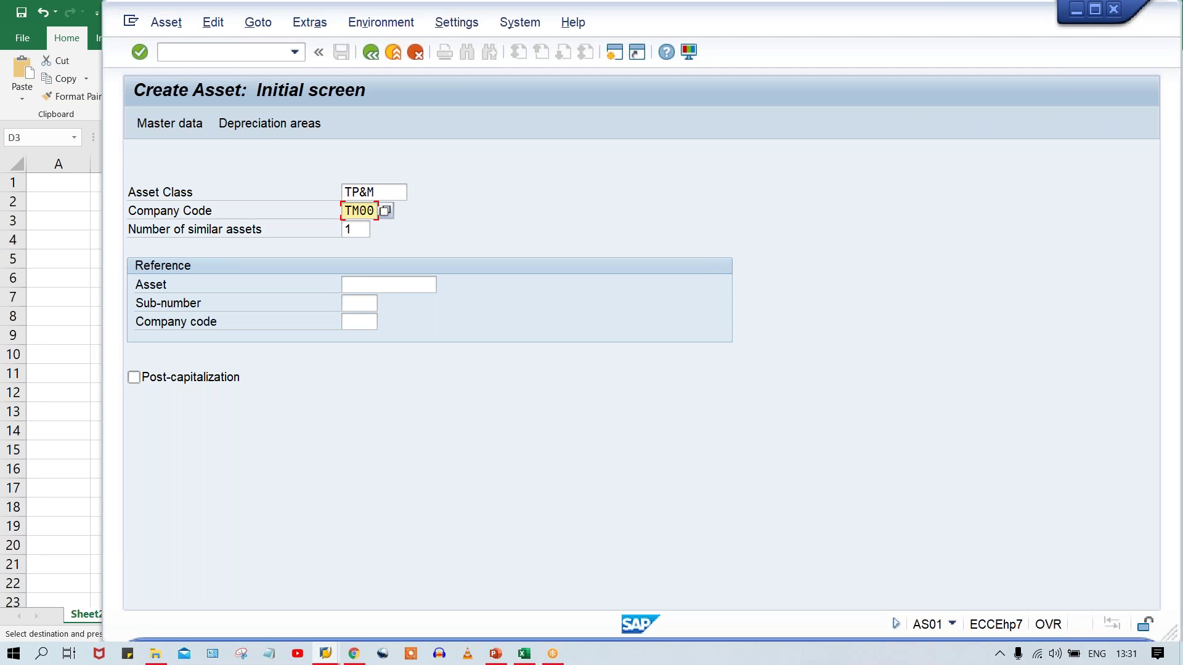
key("Return")
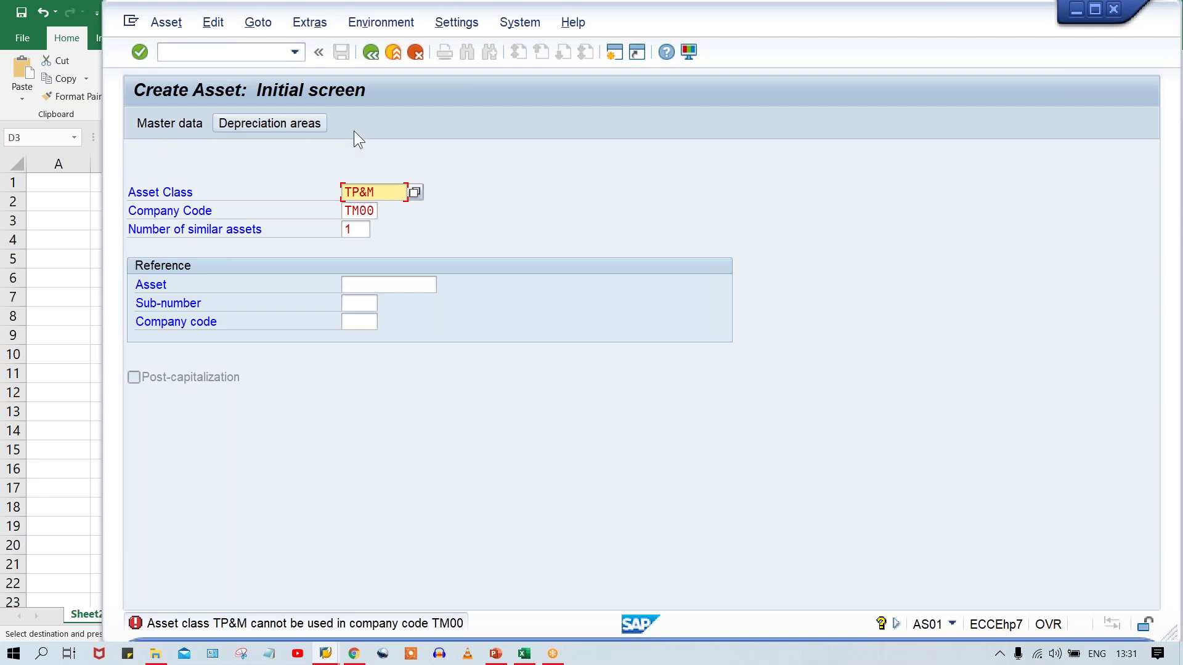
left_click_drag(400, 192, 240, 193)
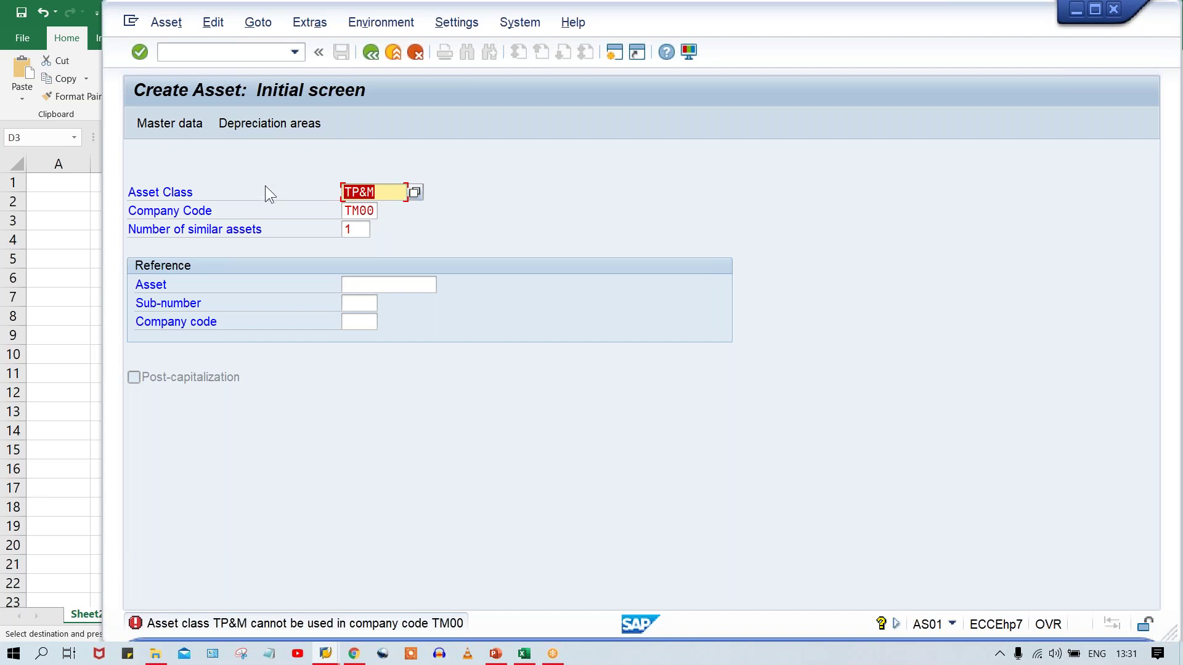
In the OAYZ session, clear the area deactivation for TP&M's book depreciation area 1 and save.
key("alt+Tab")
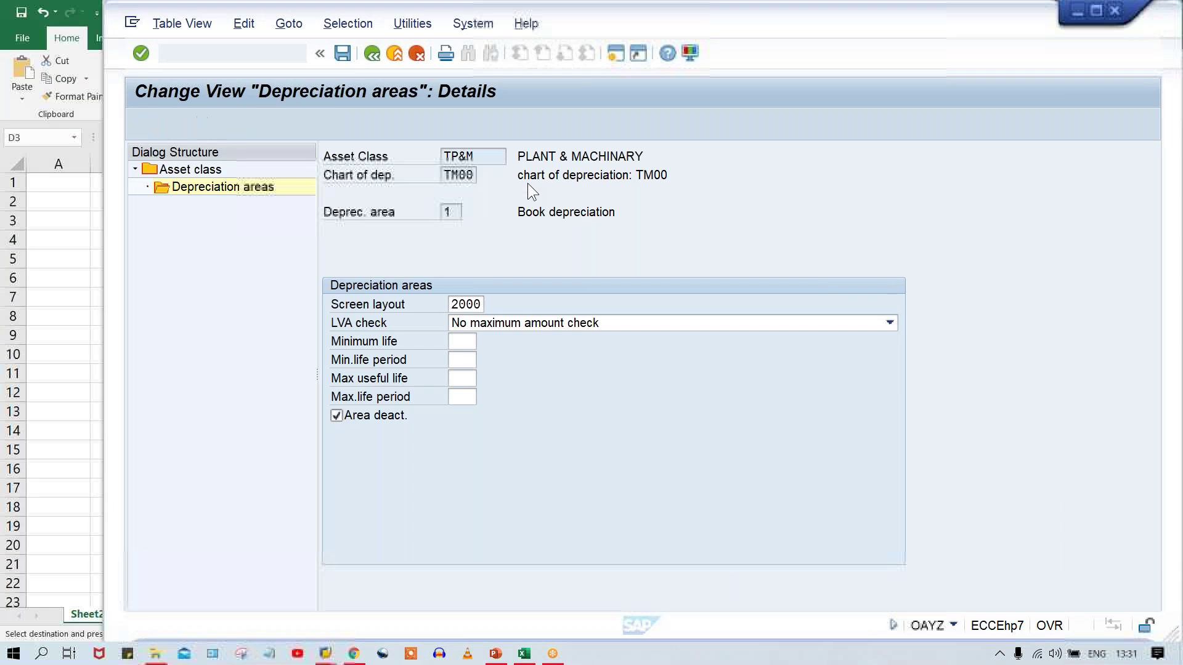
left_click(468, 305)
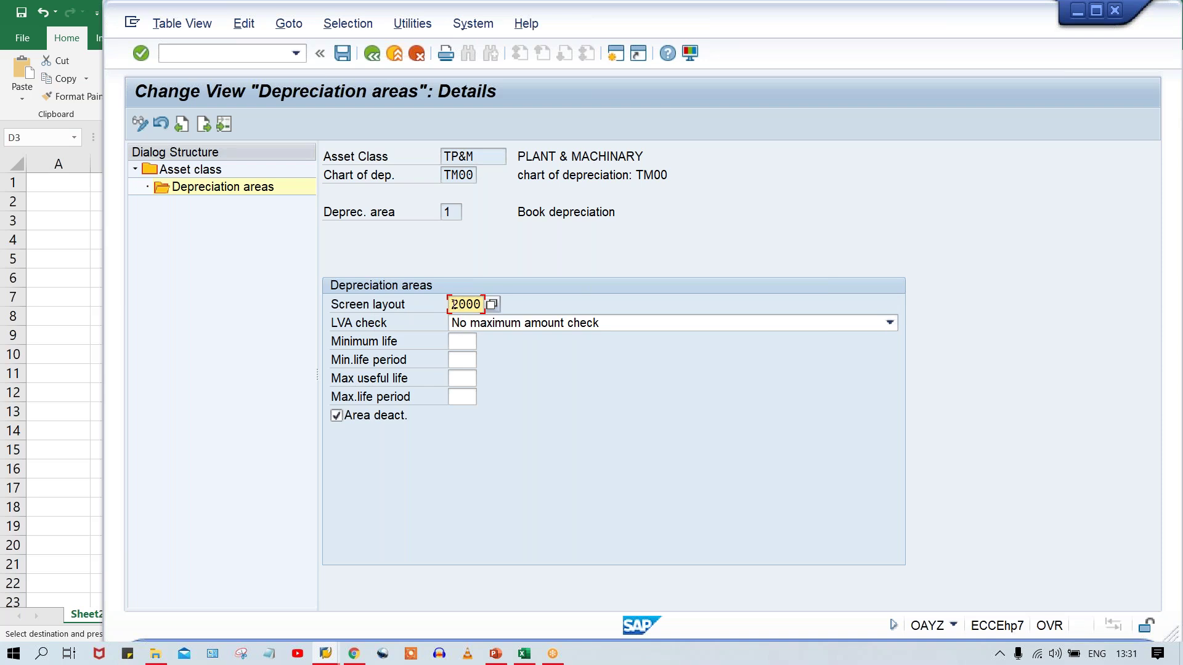
left_click(395, 419)
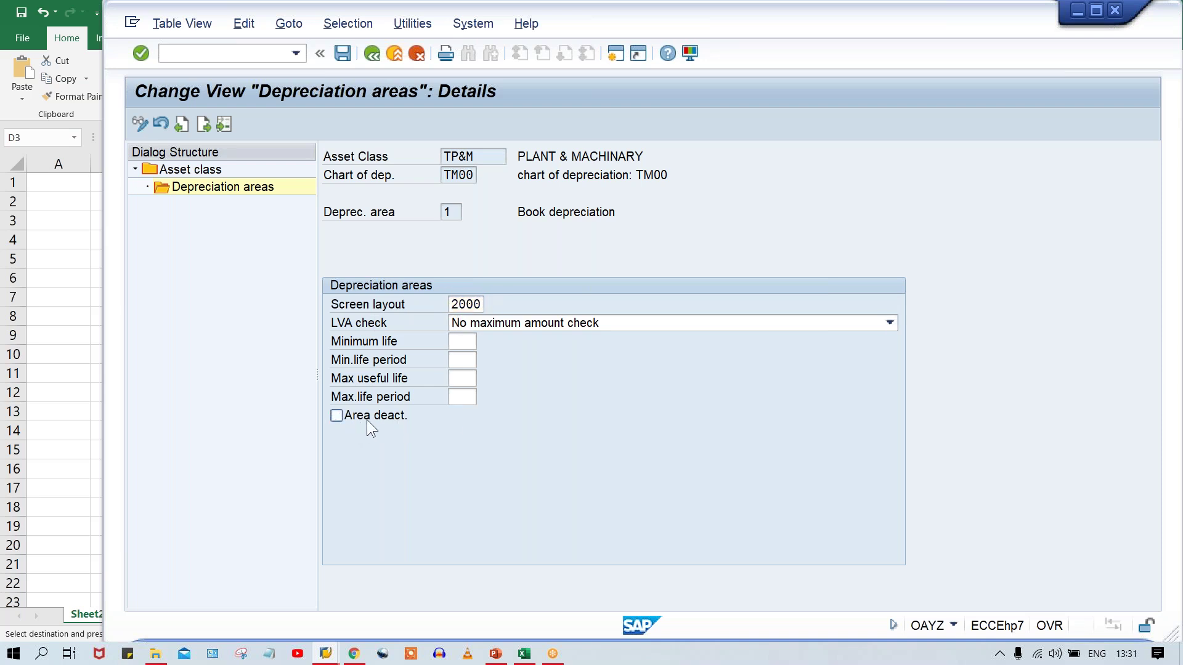
key("ctrl+s")
left_click(429, 313)
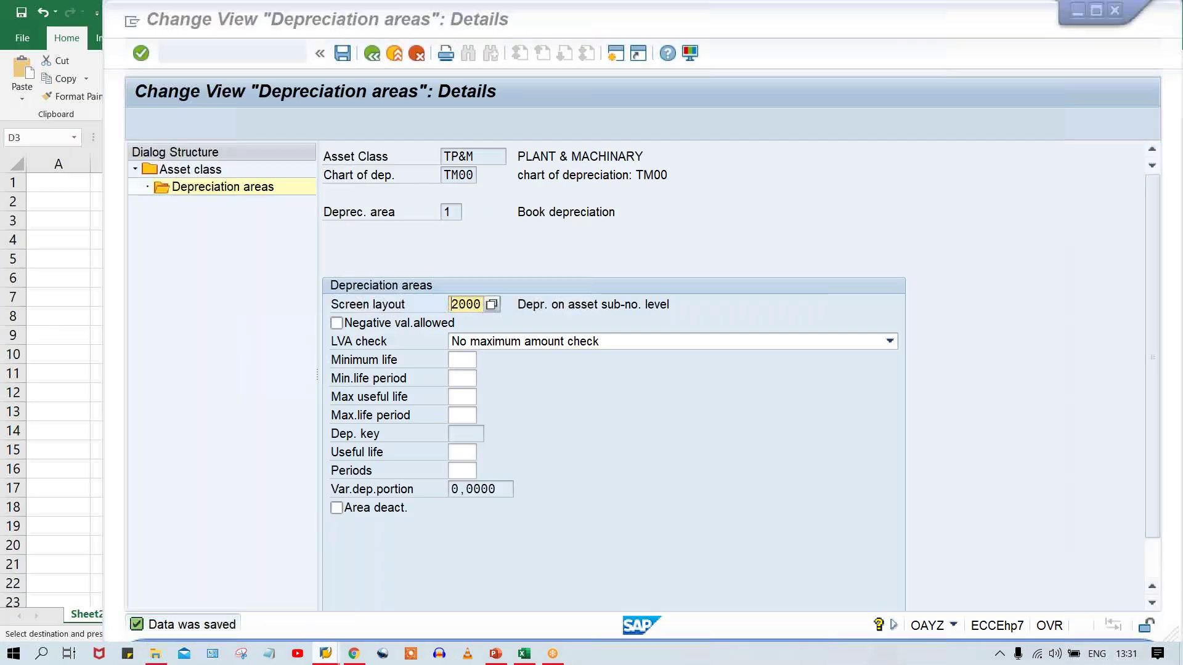
Return to the AS01 session and resubmit TP&M in TM00 to open the asset master data.
mouse_move(326, 652)
left_click(447, 598)
key("Return")
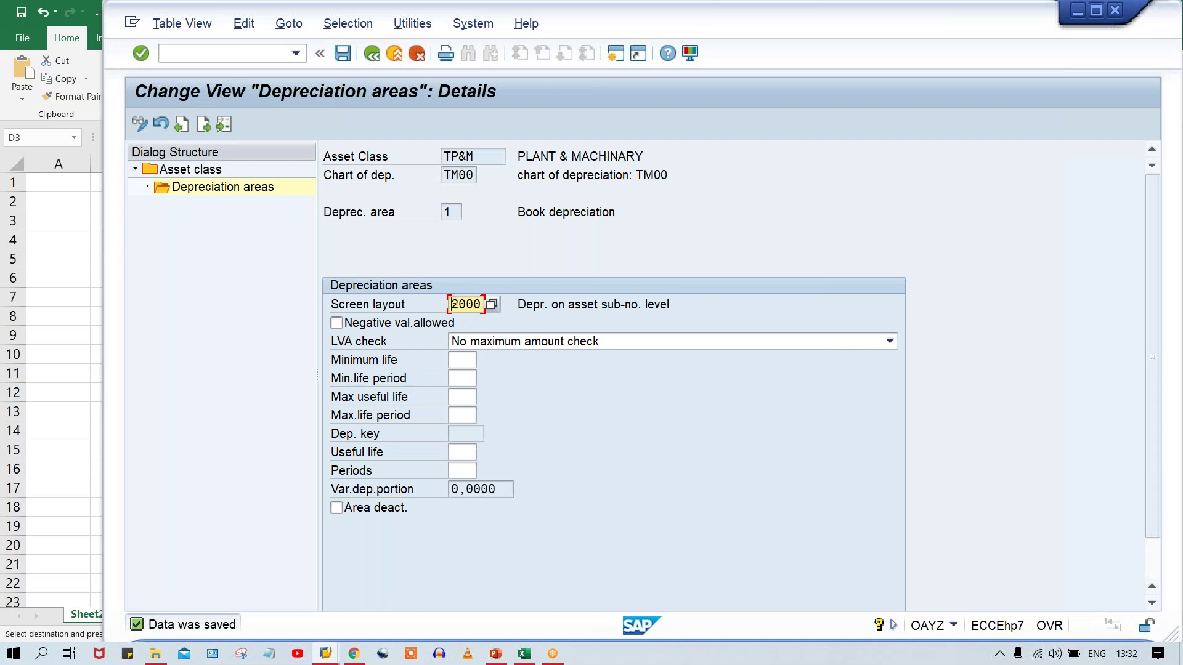
Compare screen layout 2000 in OAYZ with the SCR. LOR column of the Excel workbook.
double_click(480, 295)
left_click(523, 655)
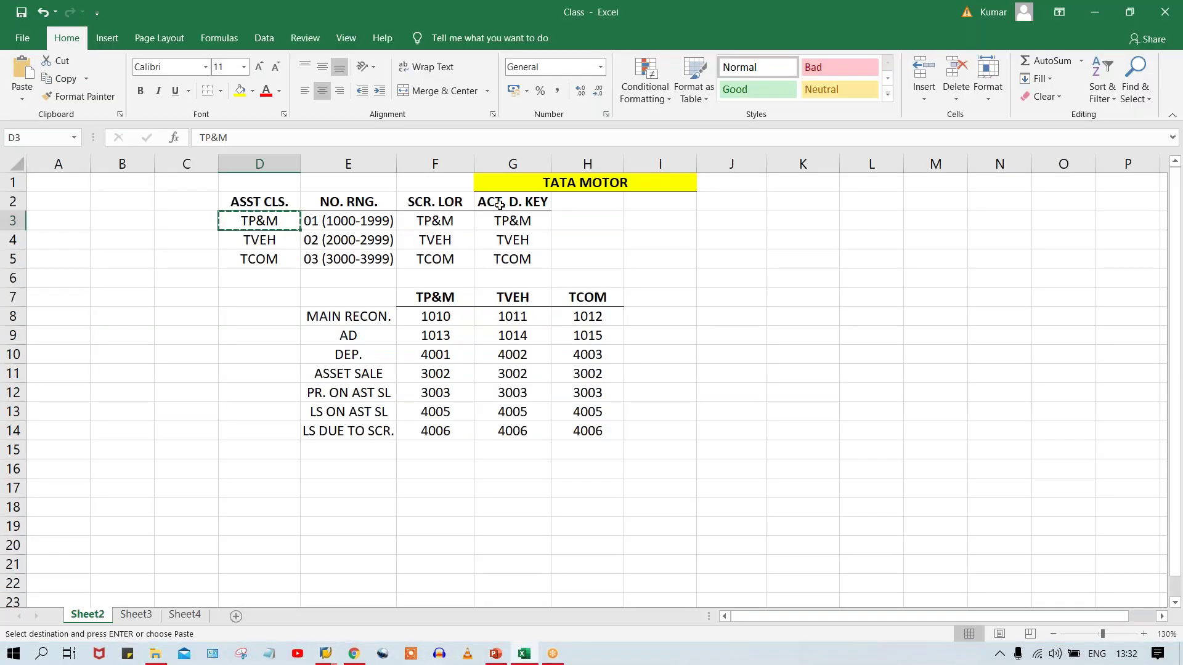
left_click(421, 205)
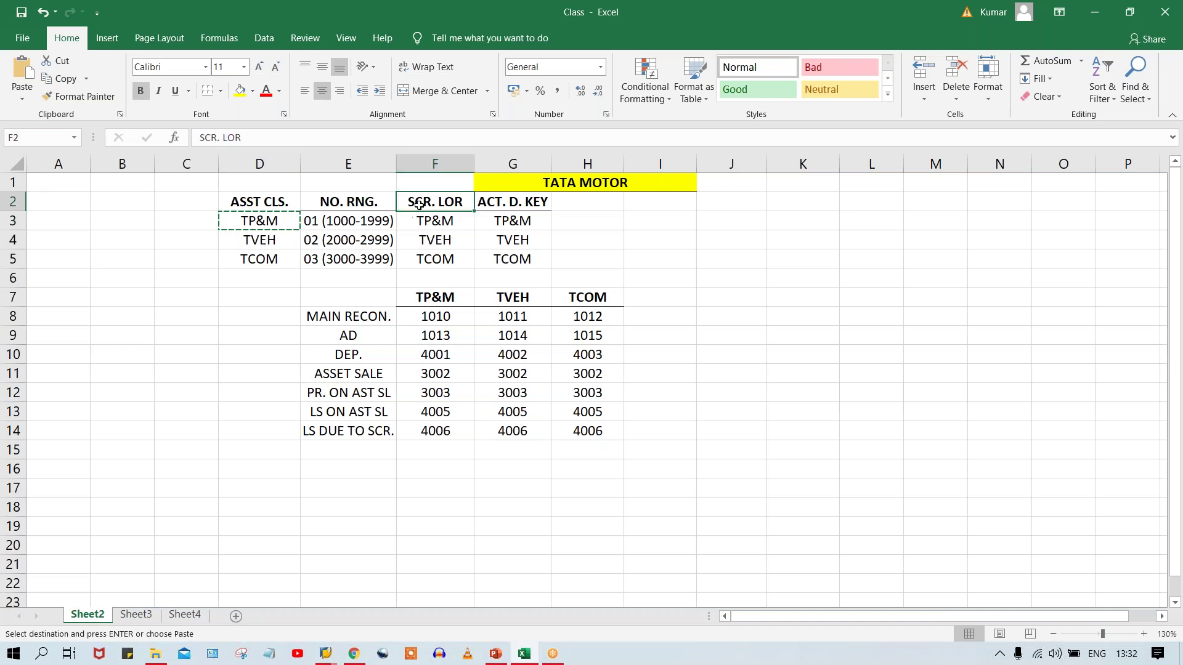
key("Down")
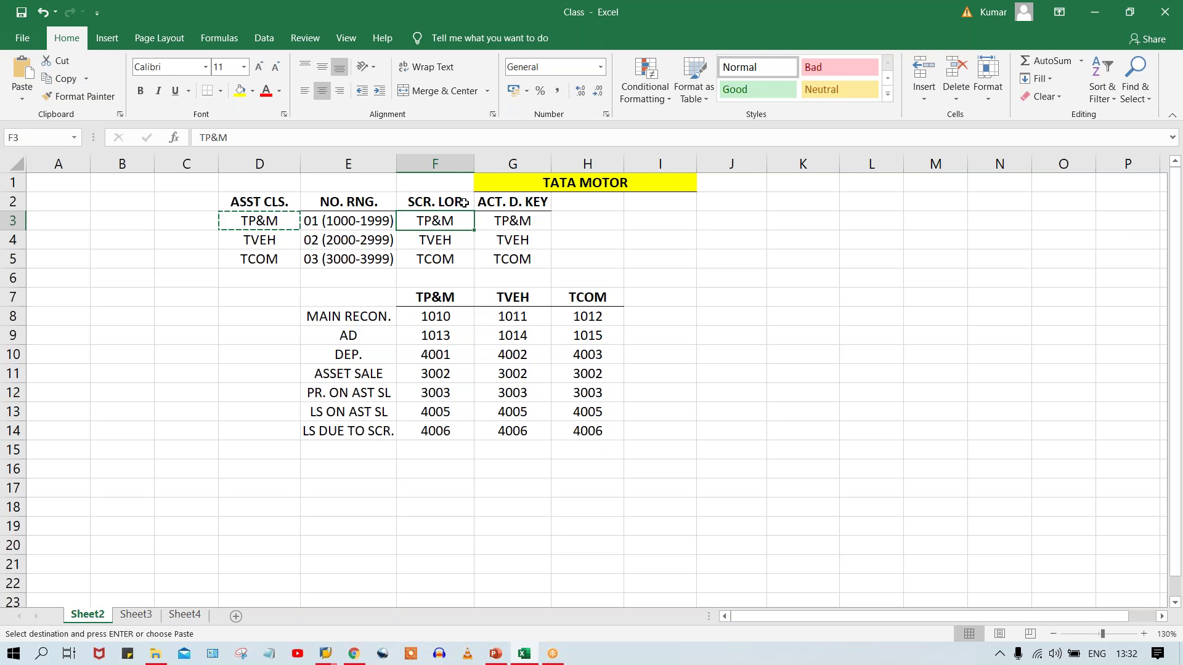
double_click(444, 202)
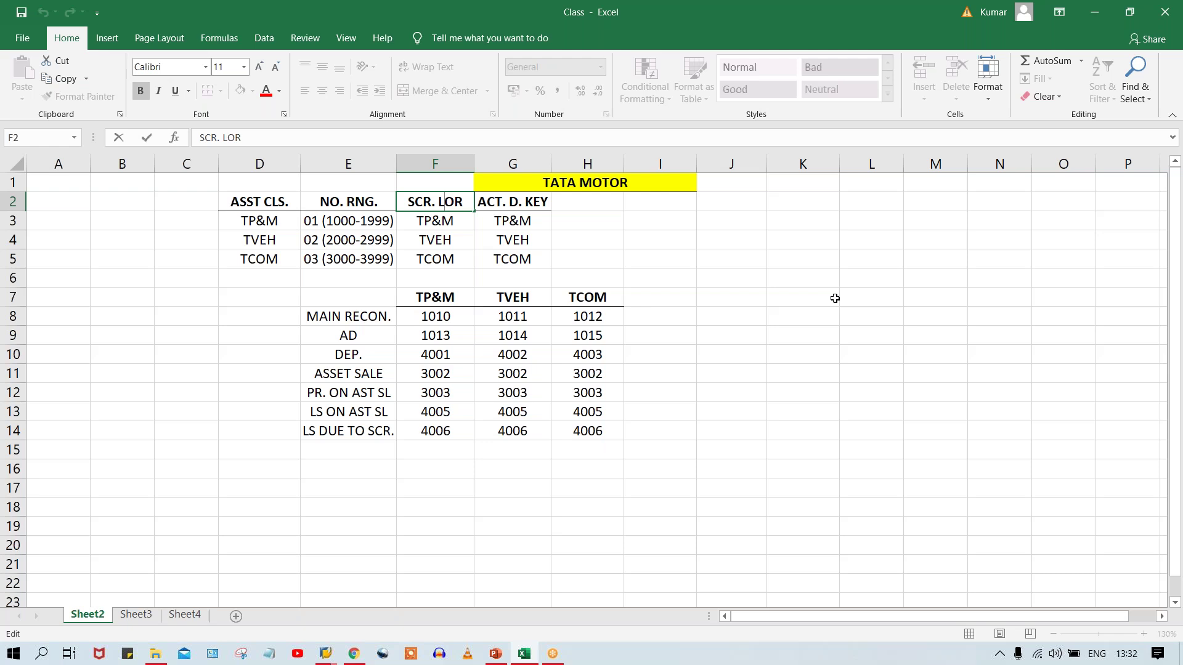
key("alt+Tab")
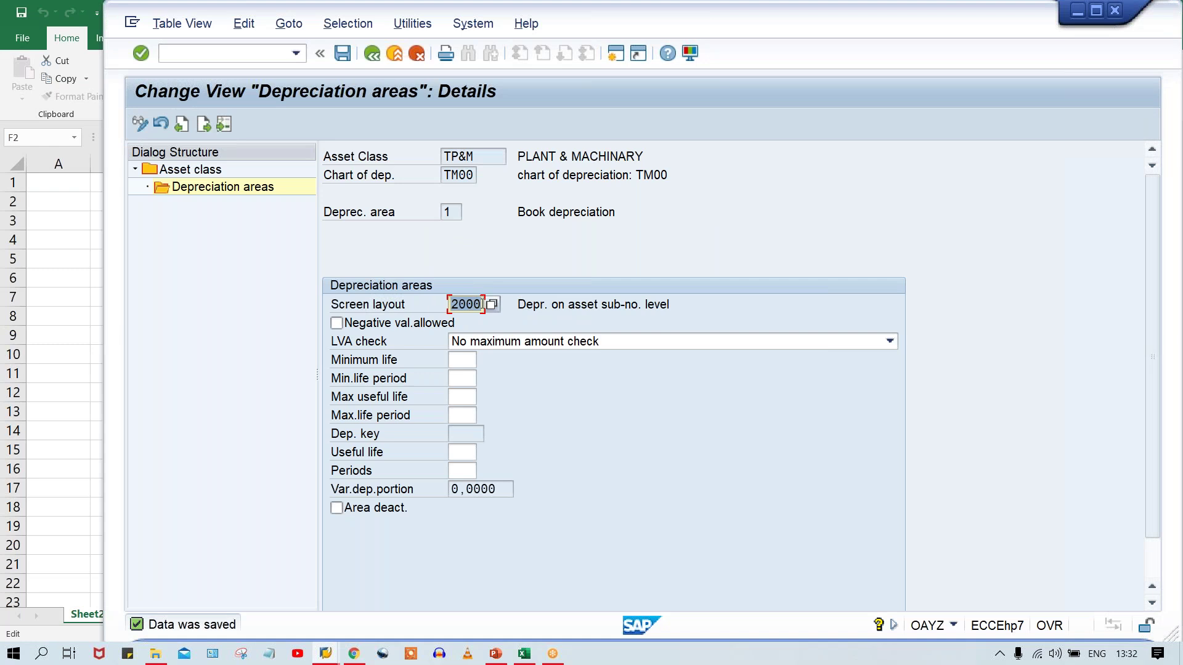
left_click(452, 305)
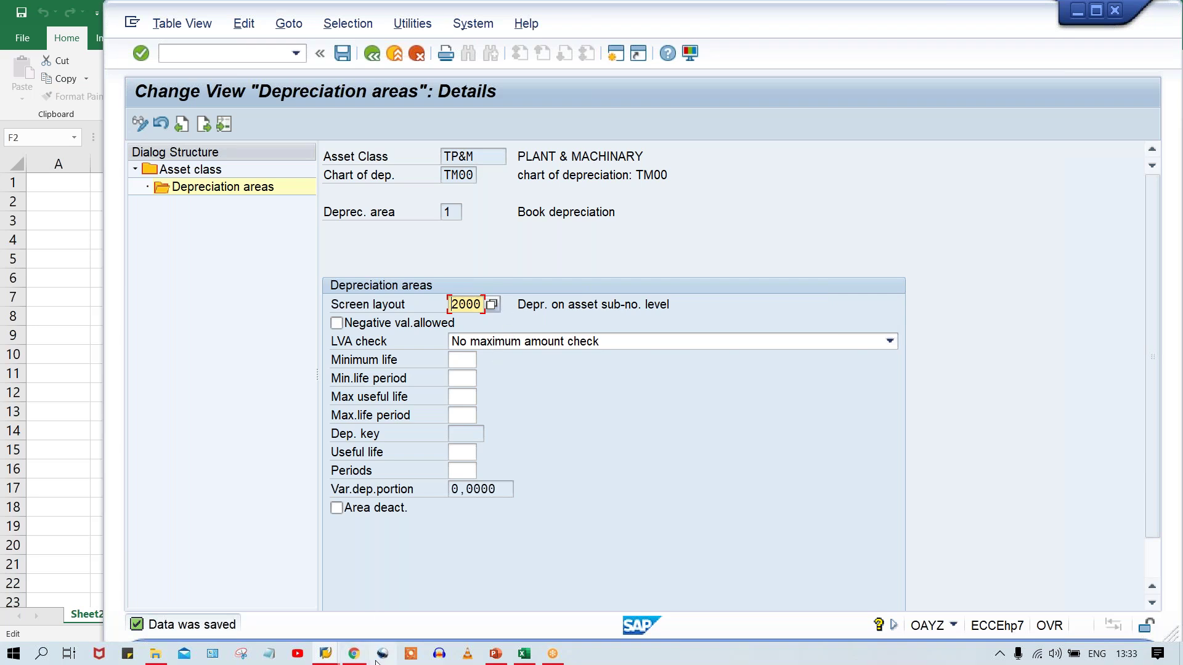
In the AS01 session, enter description TEST and capitalization date 27.09.2020 for the new asset, and open its depreciation areas.
mouse_move(326, 654)
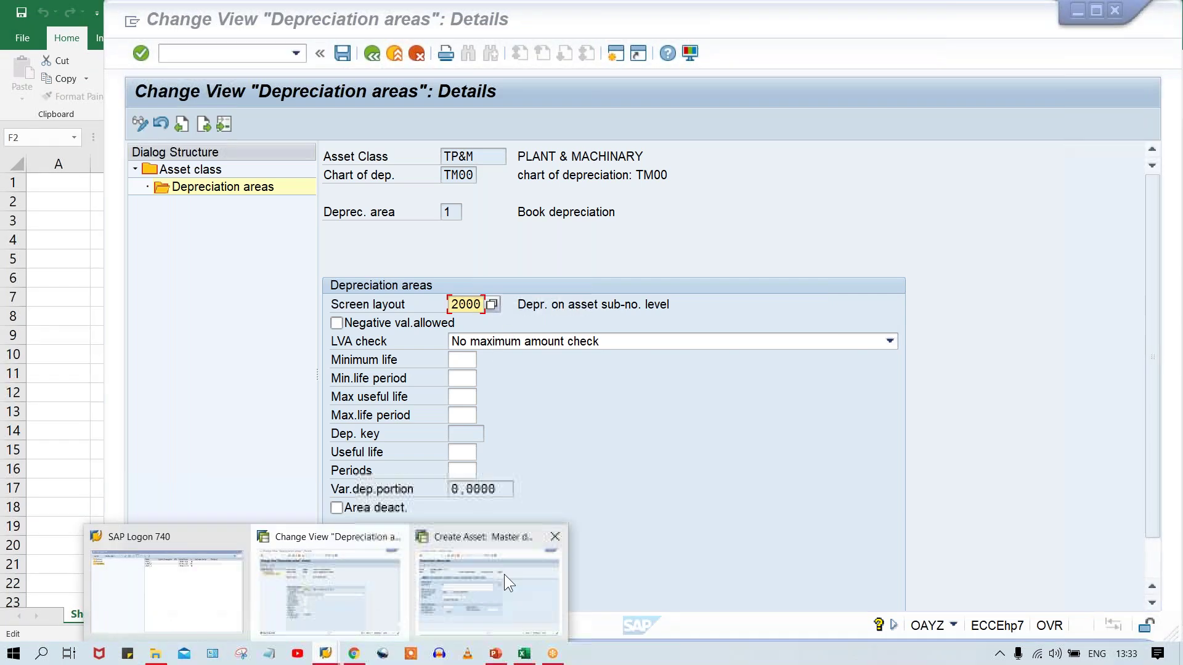
left_click(497, 523)
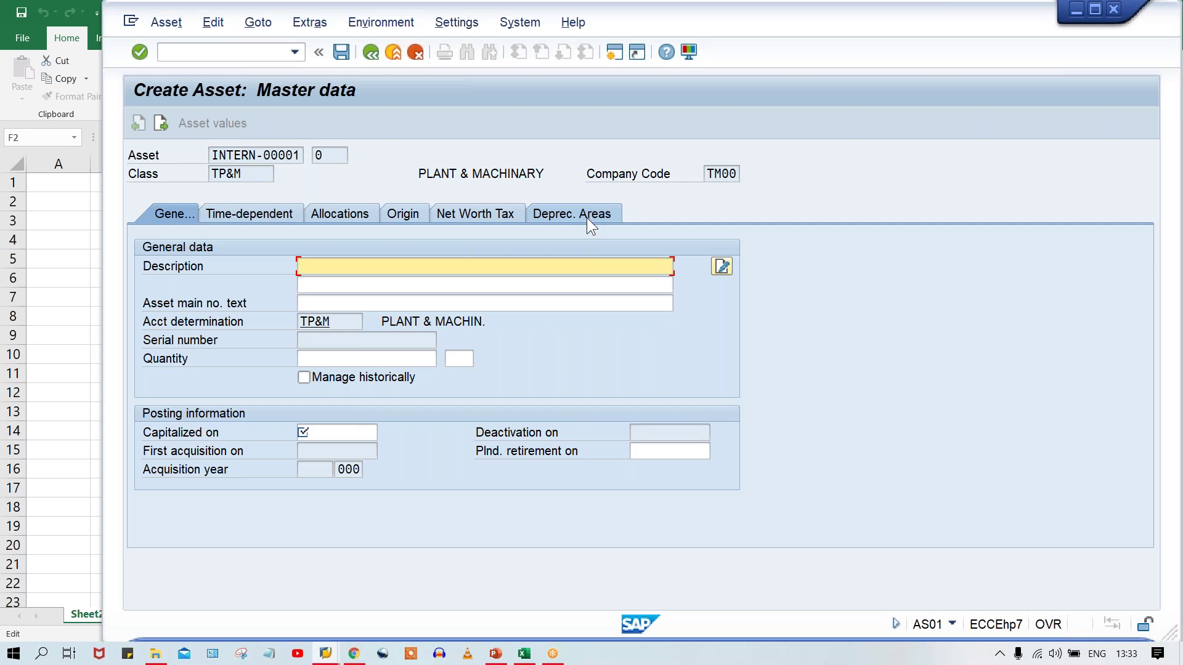
key("alt+Tab")
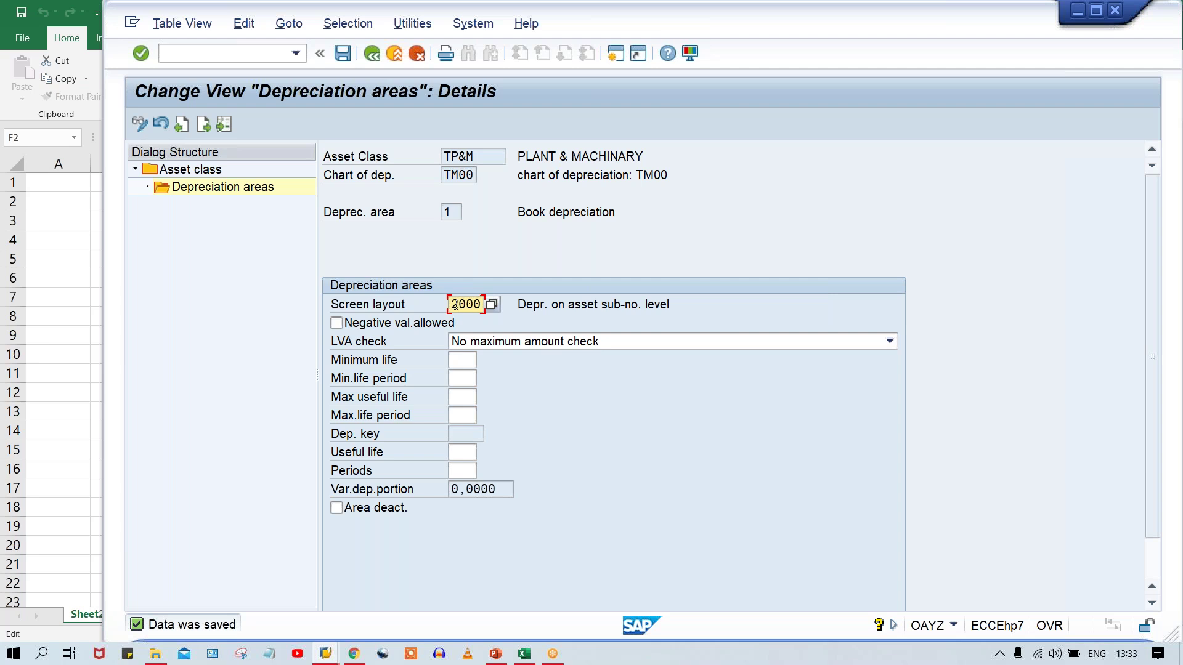
left_click(325, 654)
left_click(509, 585)
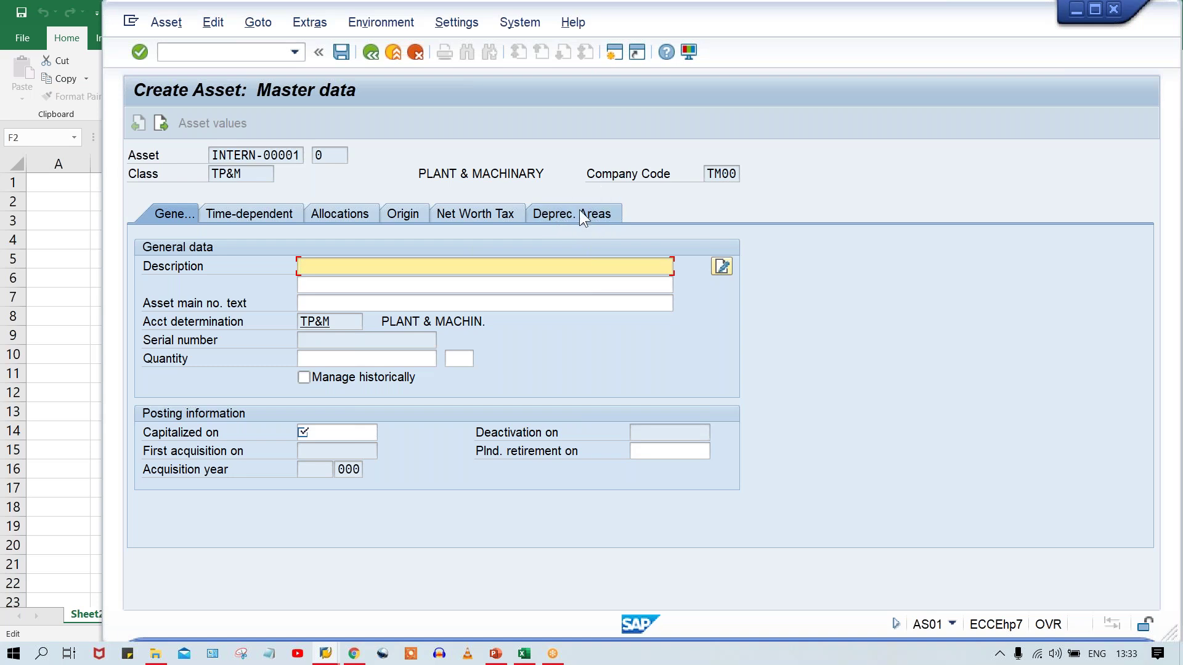
left_click(340, 431)
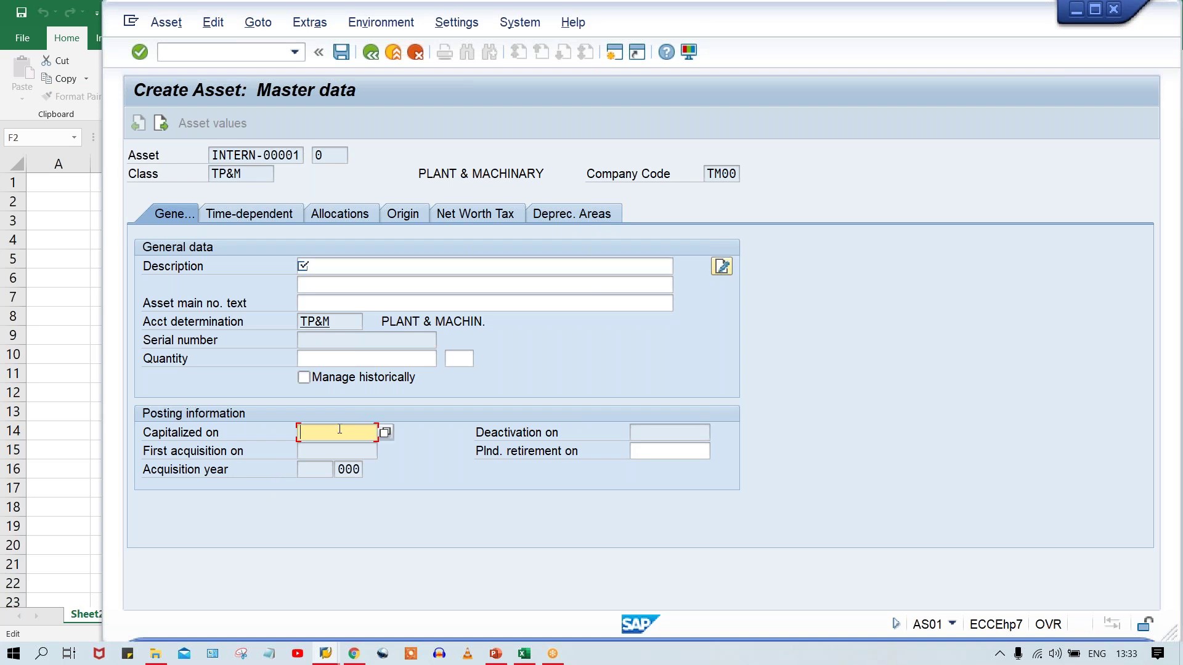
left_click(359, 264)
type("TEST")
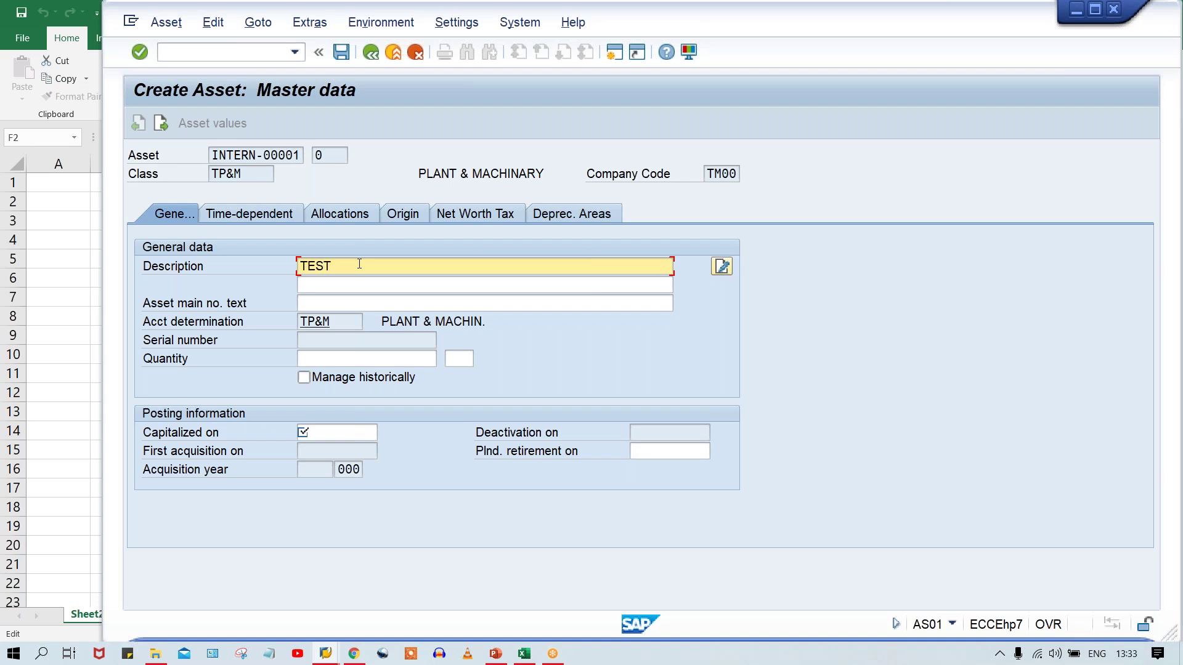
left_click(322, 433)
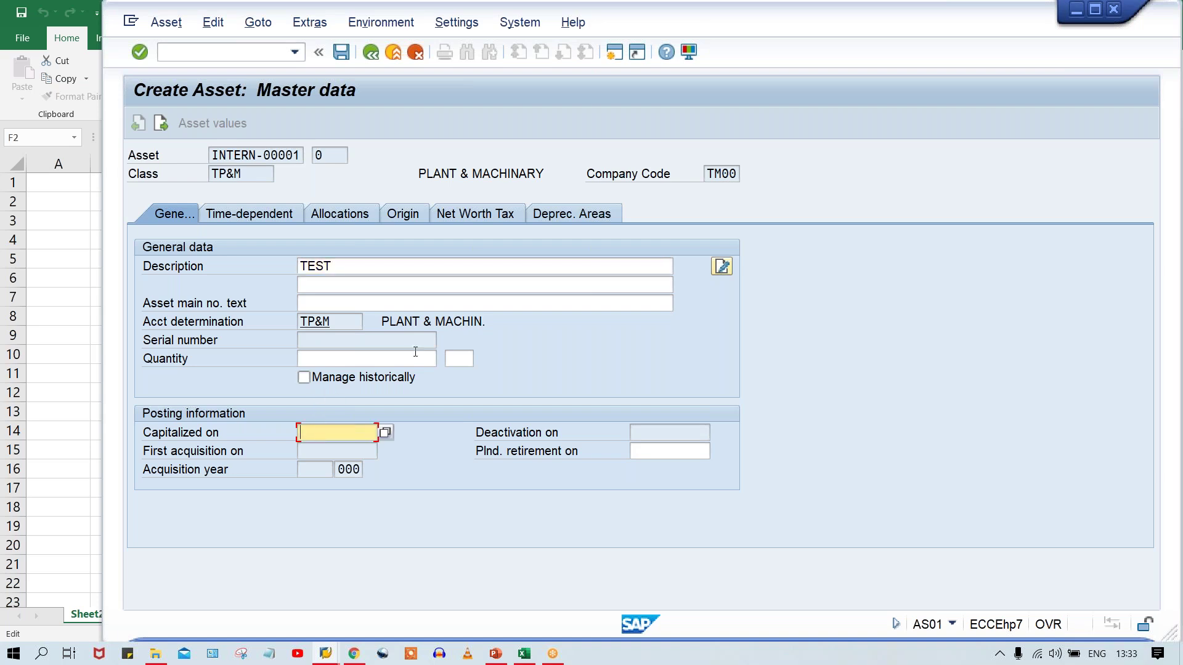
type("27.09.2020")
left_click(585, 213)
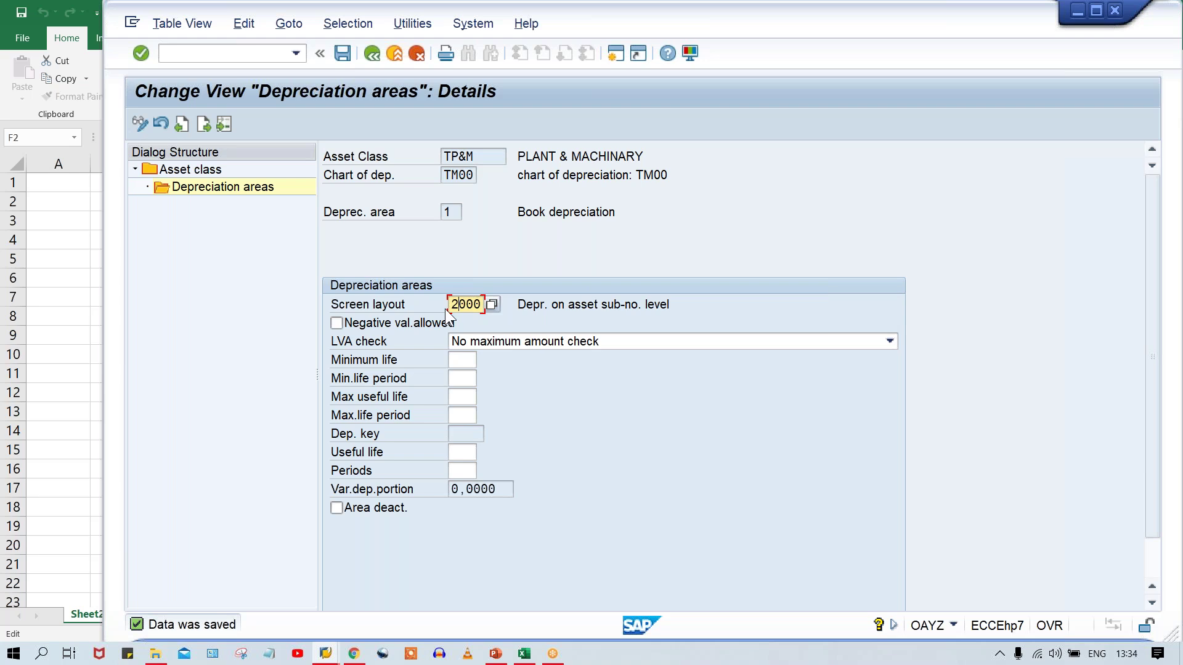
Examine the screen layout, depreciation key, useful life and periods fields of TP&M's book depreciation area in the OAYZ session.
left_click(450, 302)
left_click(470, 428)
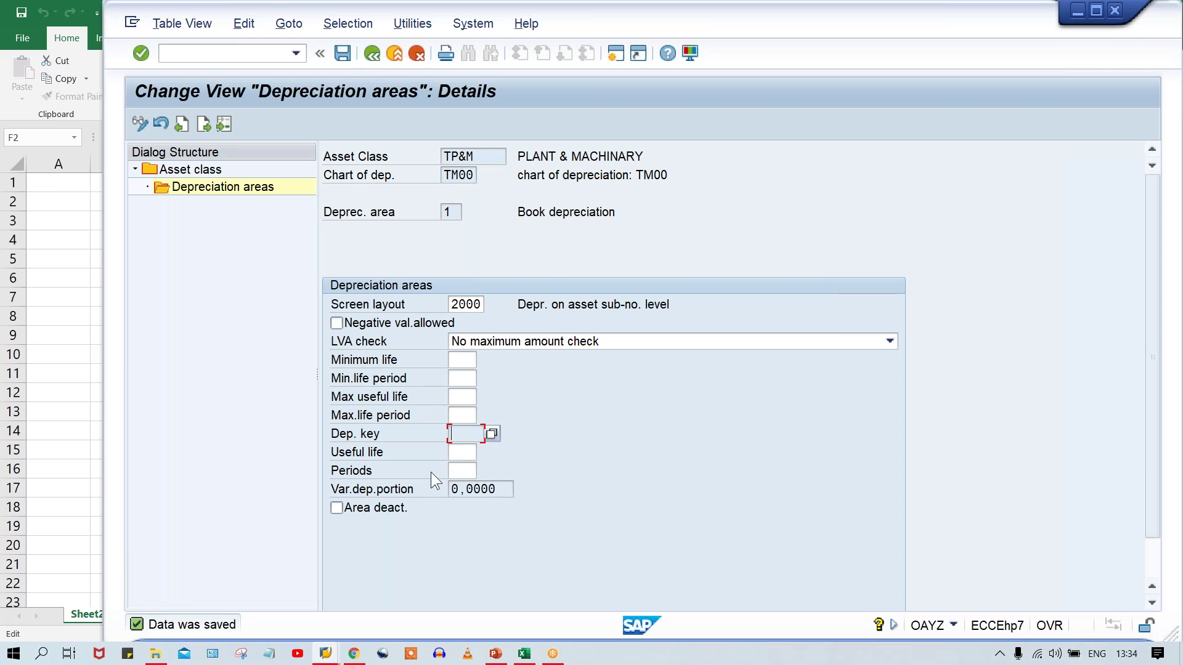
left_click(466, 453)
left_click(460, 435)
left_click(460, 451)
left_click(466, 434)
left_click(466, 452)
left_click(461, 435)
left_click(463, 451)
left_click(459, 431)
left_click(454, 452)
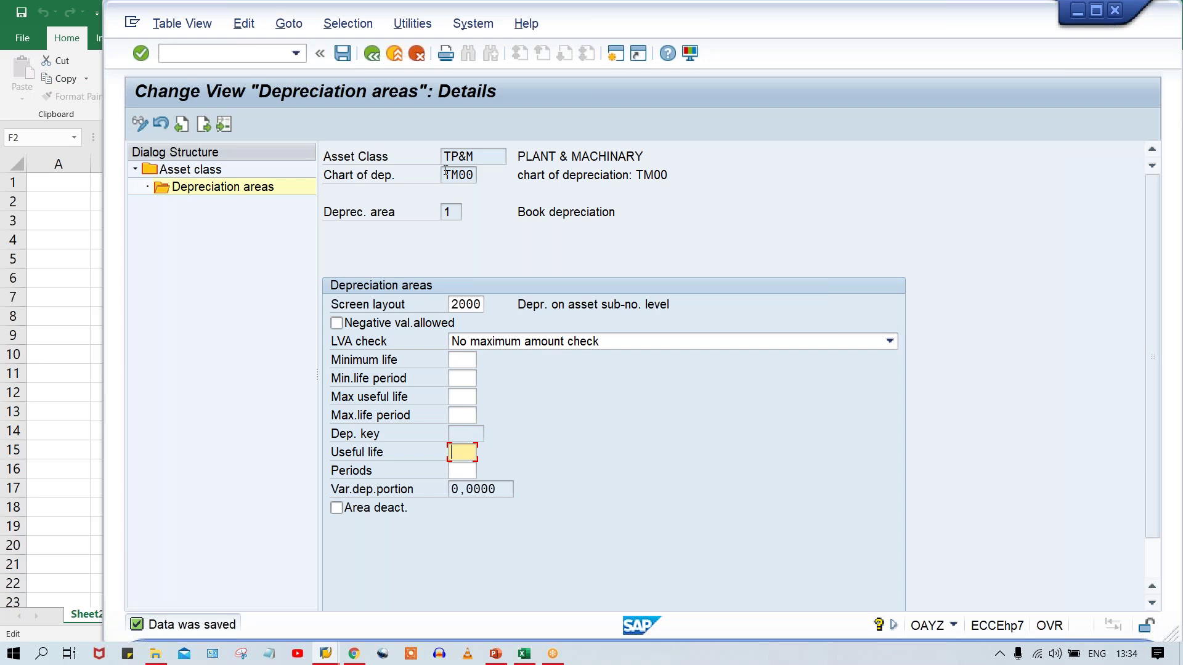
left_click_drag(474, 157, 428, 153)
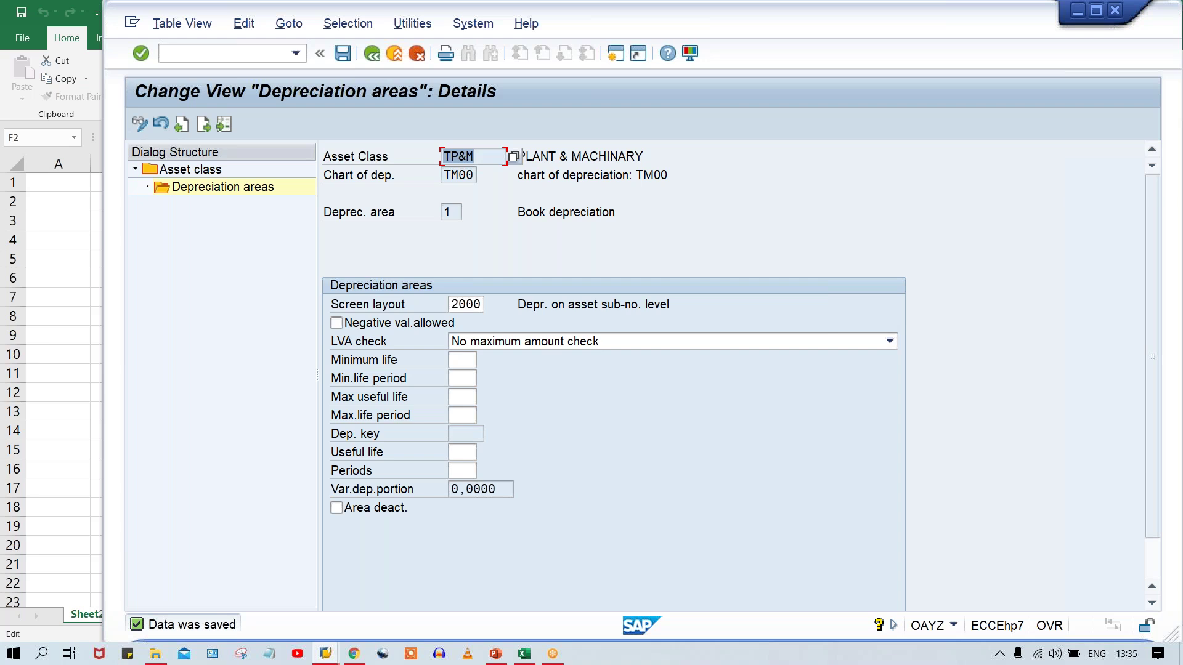
left_click(462, 470)
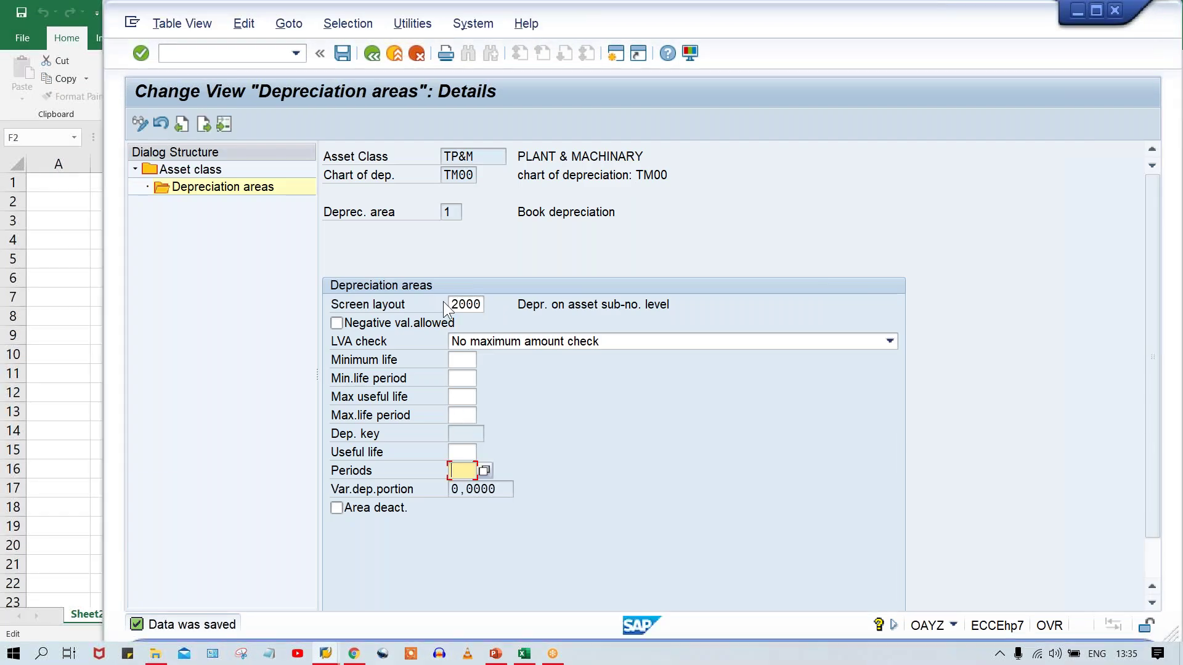
left_click(459, 304)
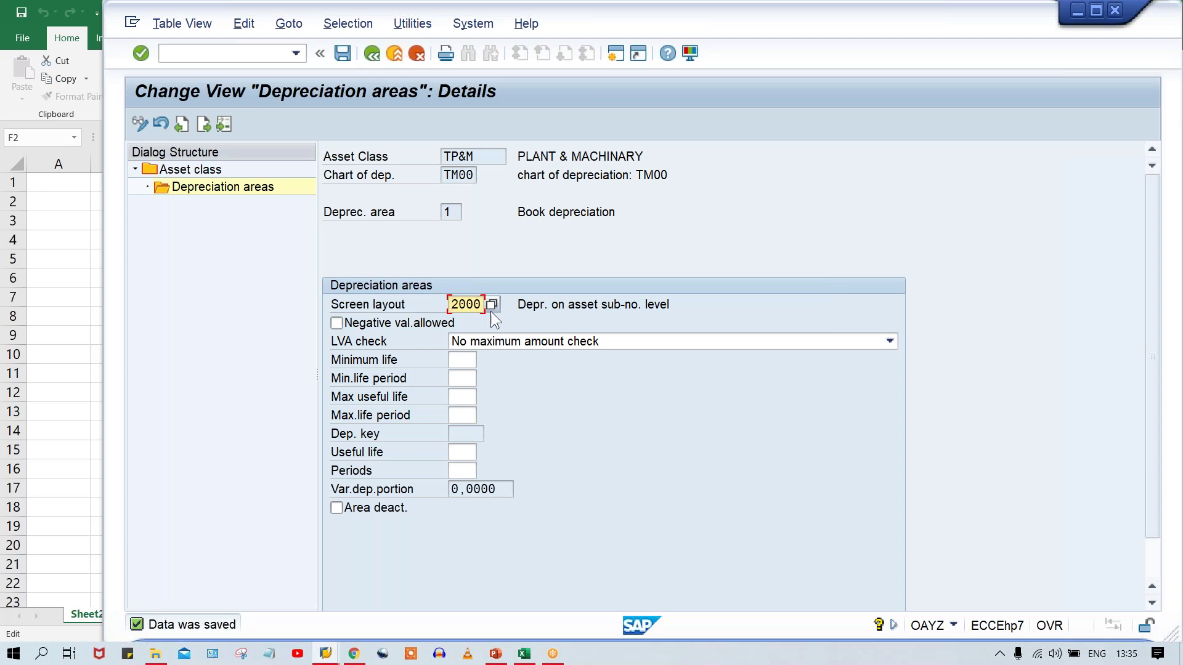
Run AO21 in a new SAP session and open the field group rules of screen layout 2000.
left_click(620, 51)
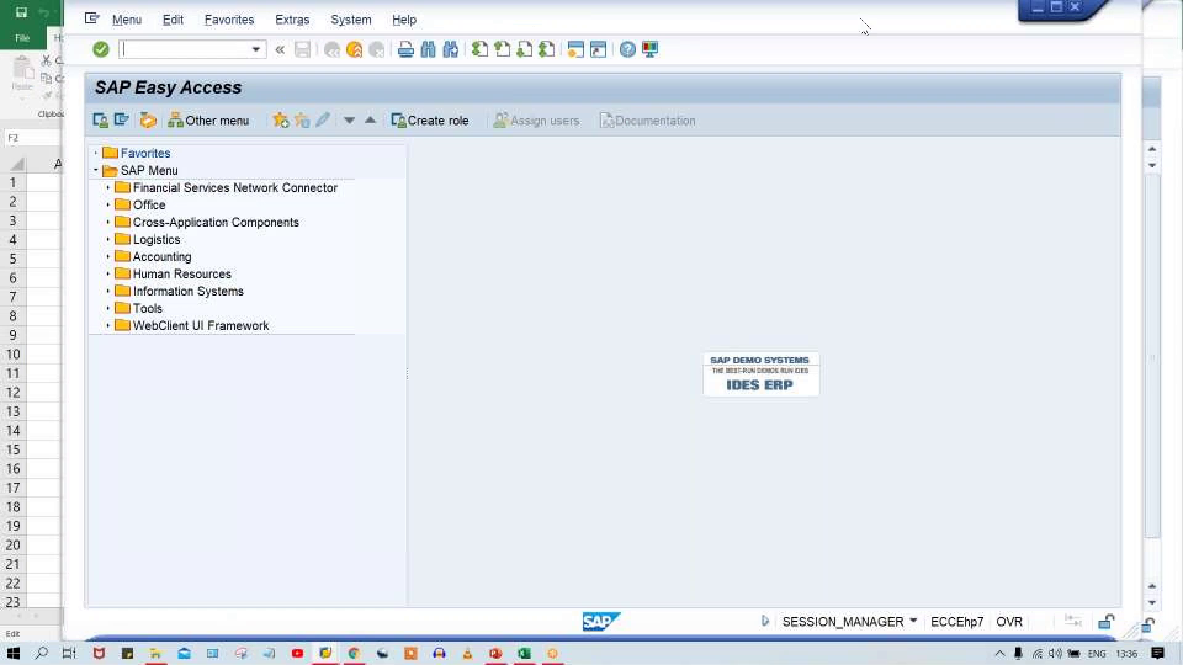
type("AO21")
key("Return")
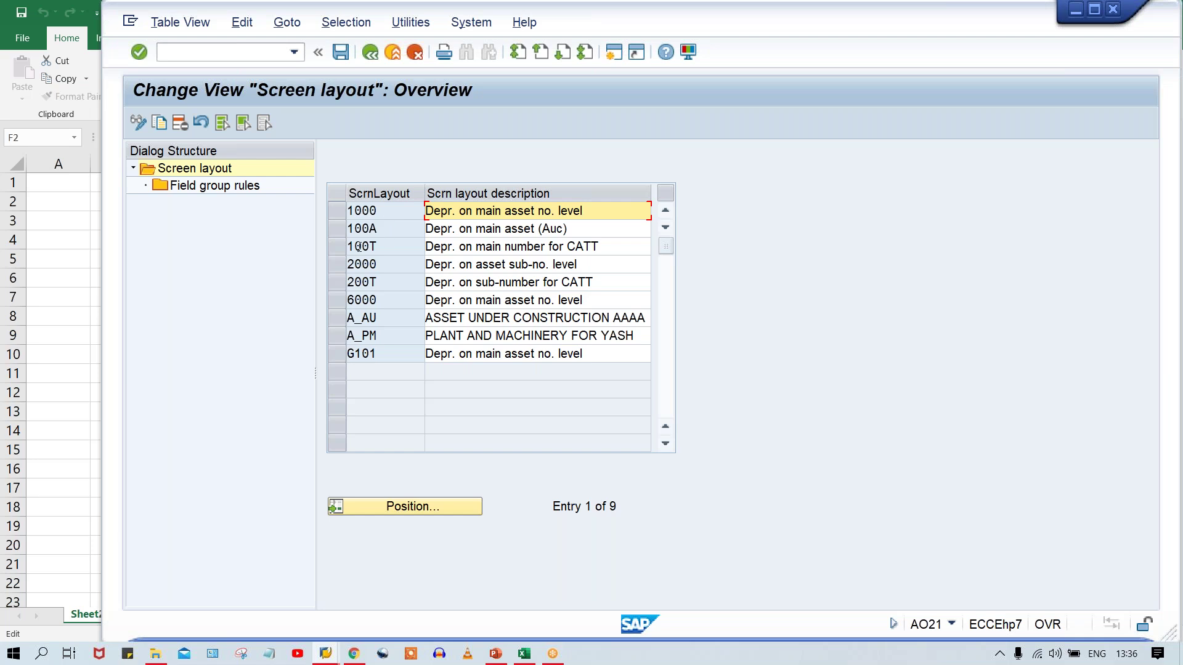
left_click(403, 264)
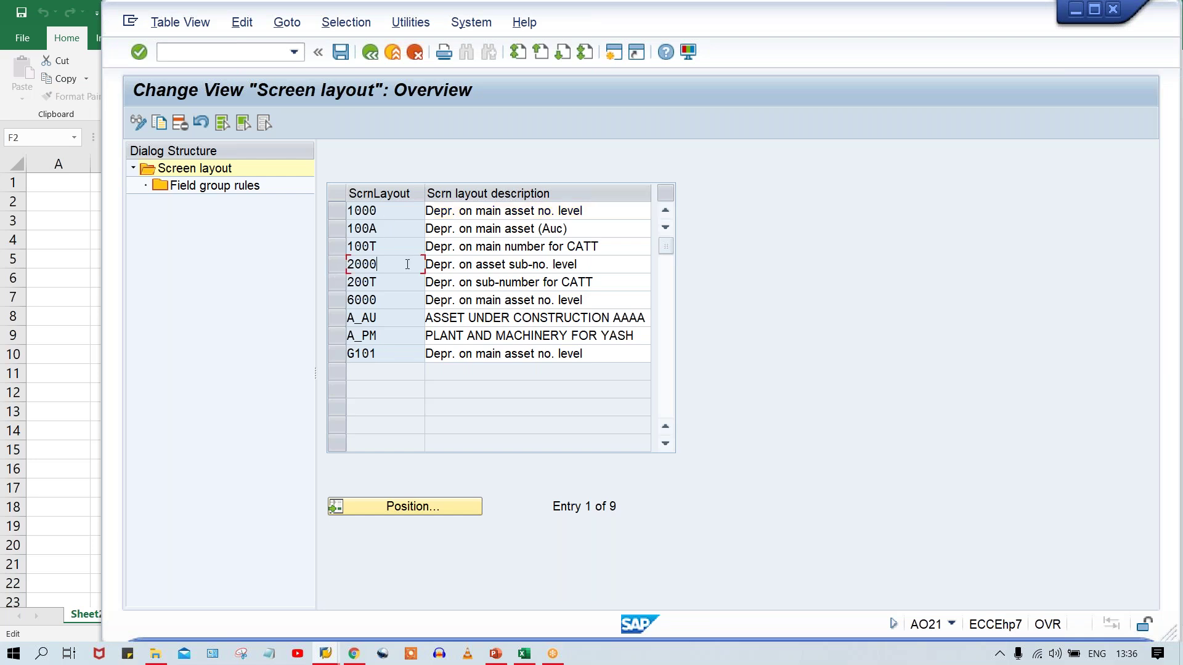
left_click(338, 261)
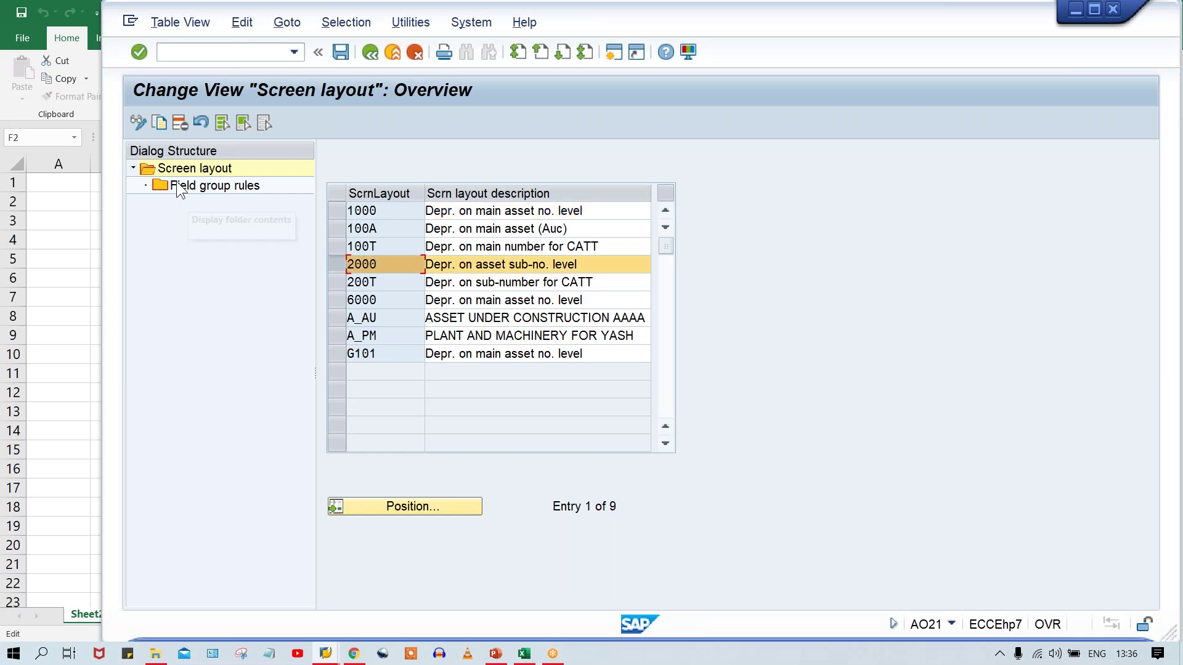
double_click(228, 187)
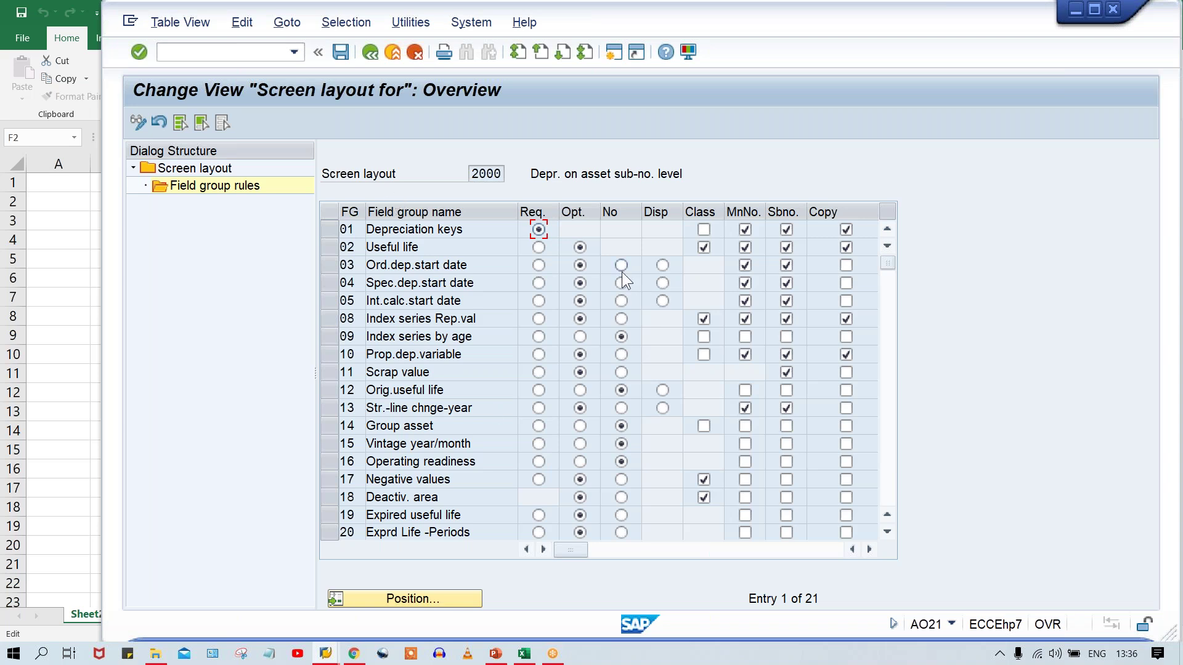
Make the Useful life field group a required entry in screen layout 2000.
left_click_drag(465, 229, 362, 228)
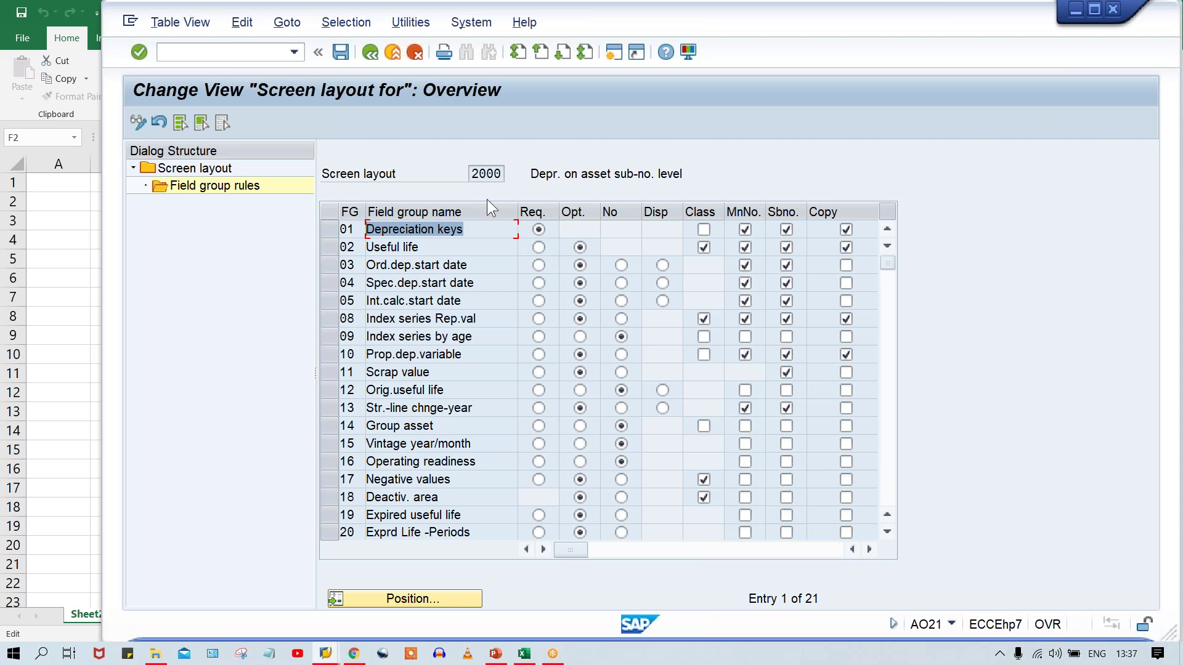
left_click(538, 248)
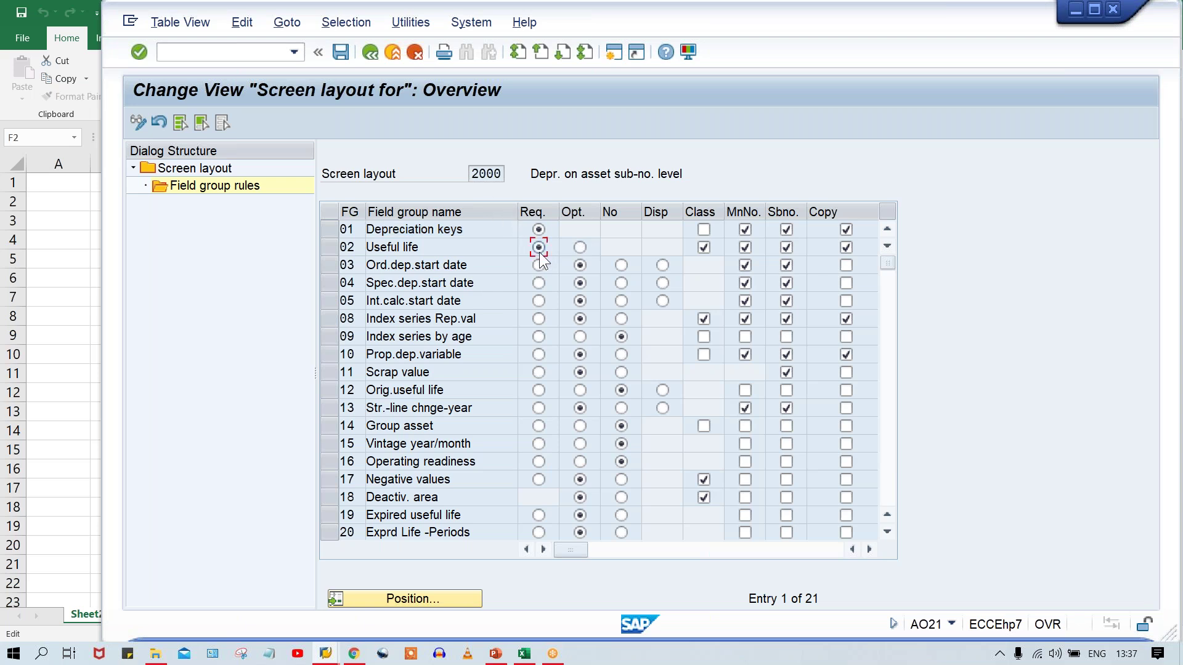
Save the field group rules of screen layout 2000 under customizing request EH7K900724.
key("ctrl+s")
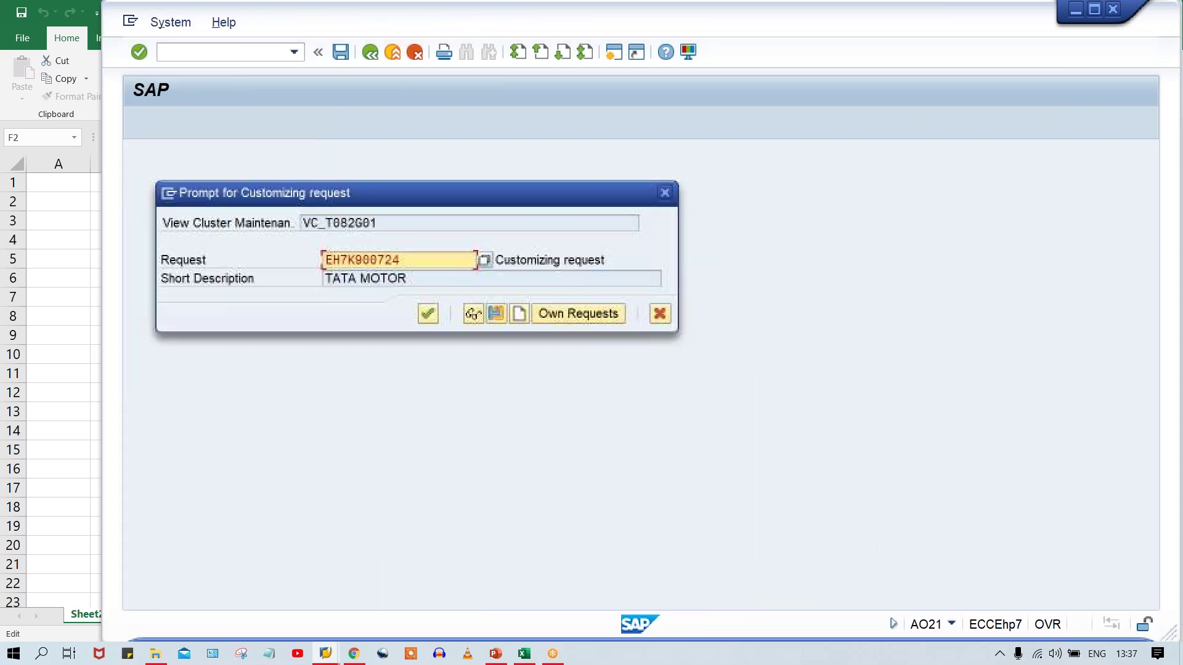
key("Return")
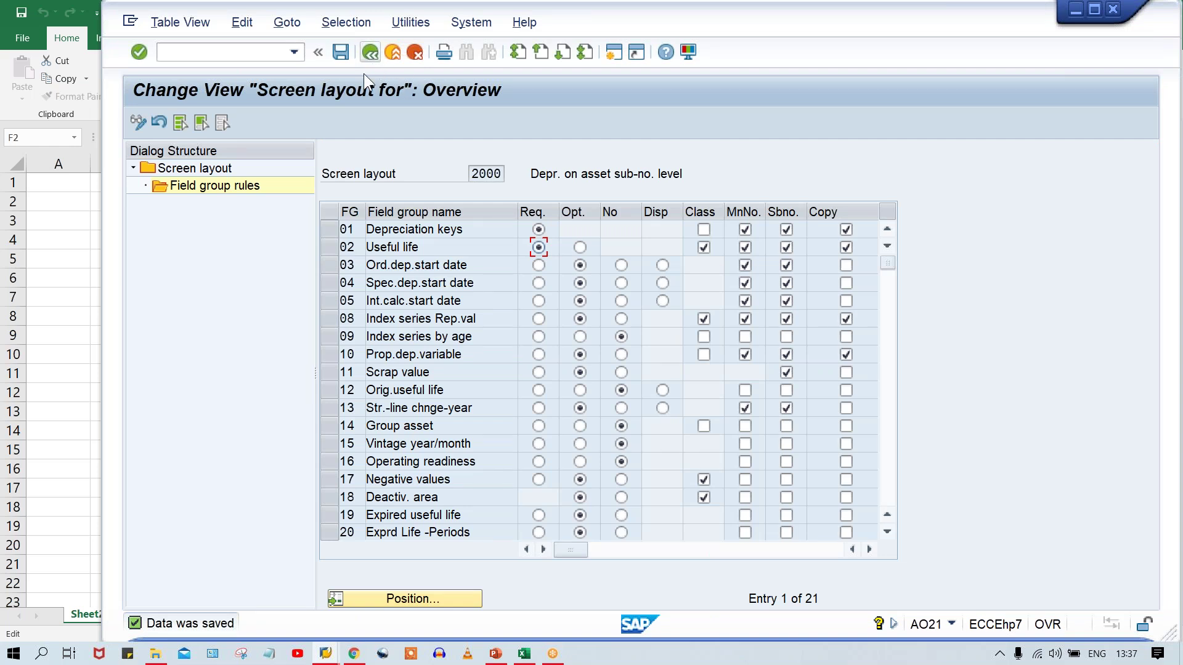
Compare the new asset's useful life field in the AS01 session with TP&M's book depreciation settings in the OAYZ session.
left_click(325, 652)
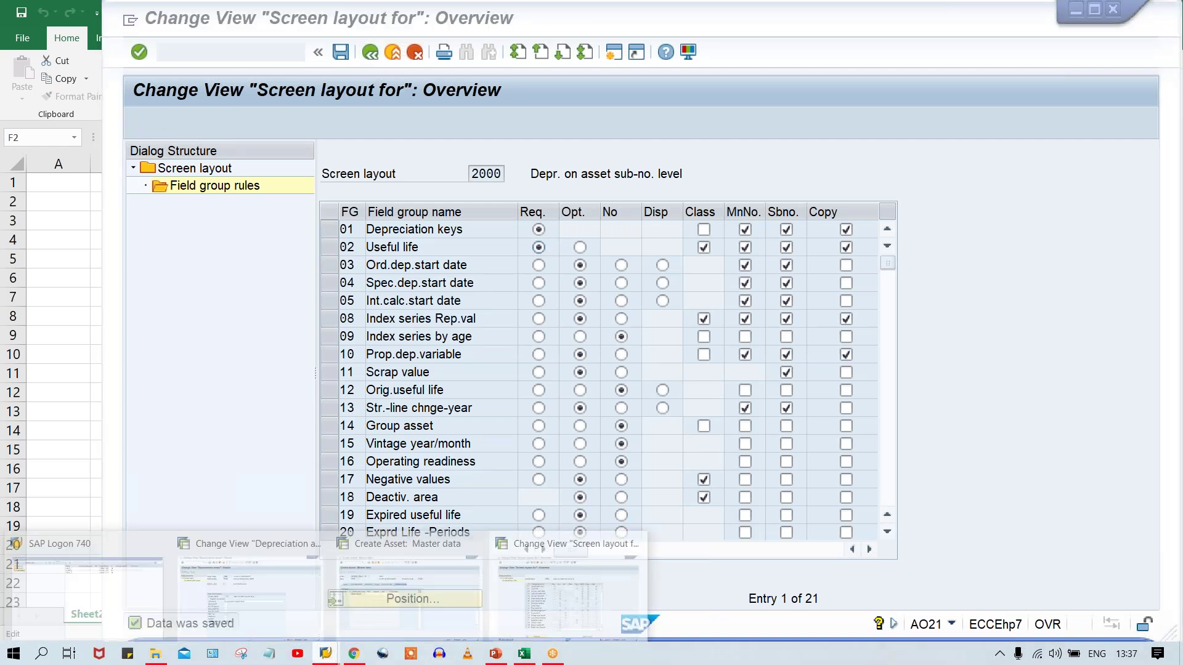
left_click(443, 601)
left_click(404, 285)
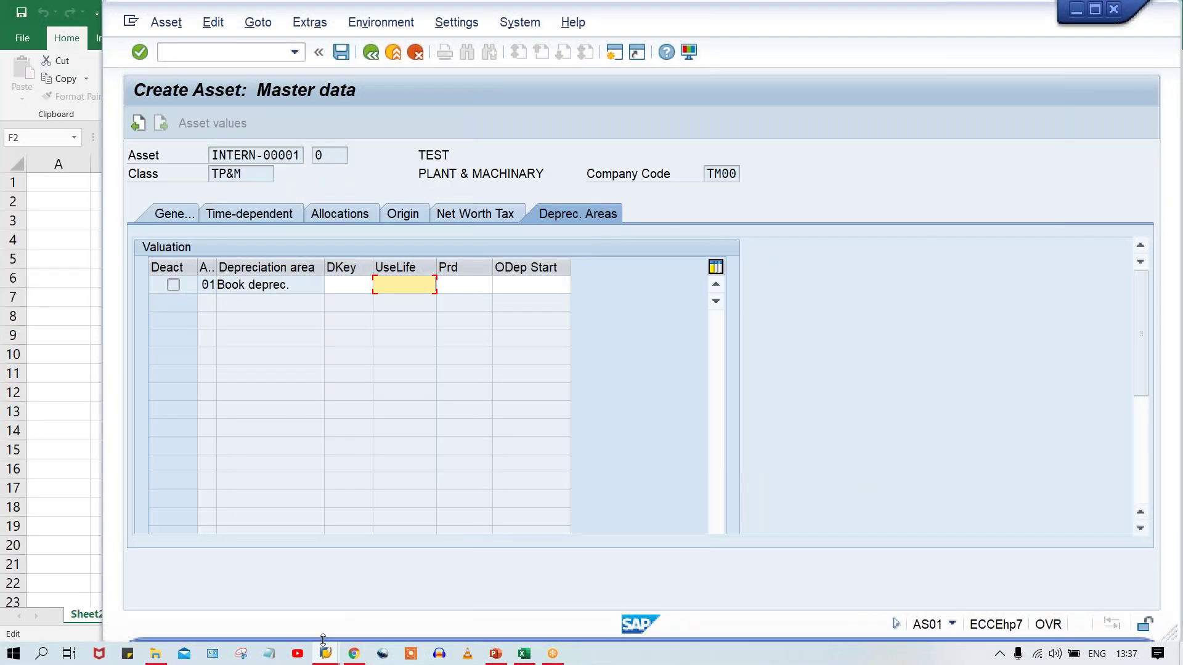
left_click(325, 653)
left_click(261, 597)
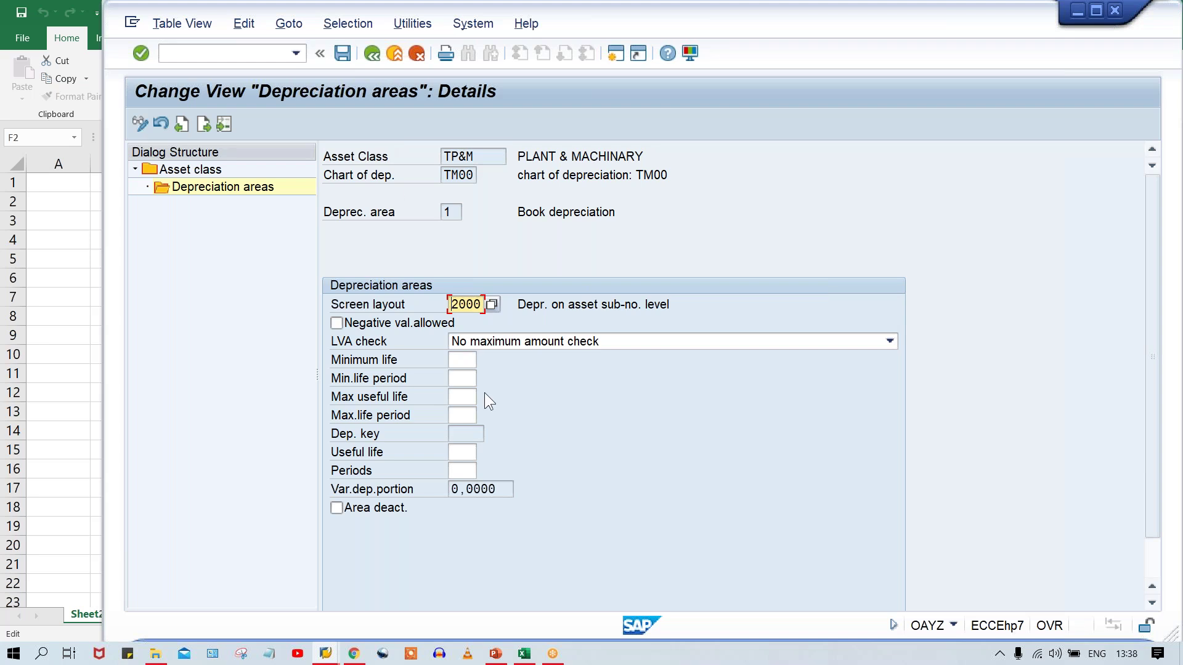
left_click(473, 431)
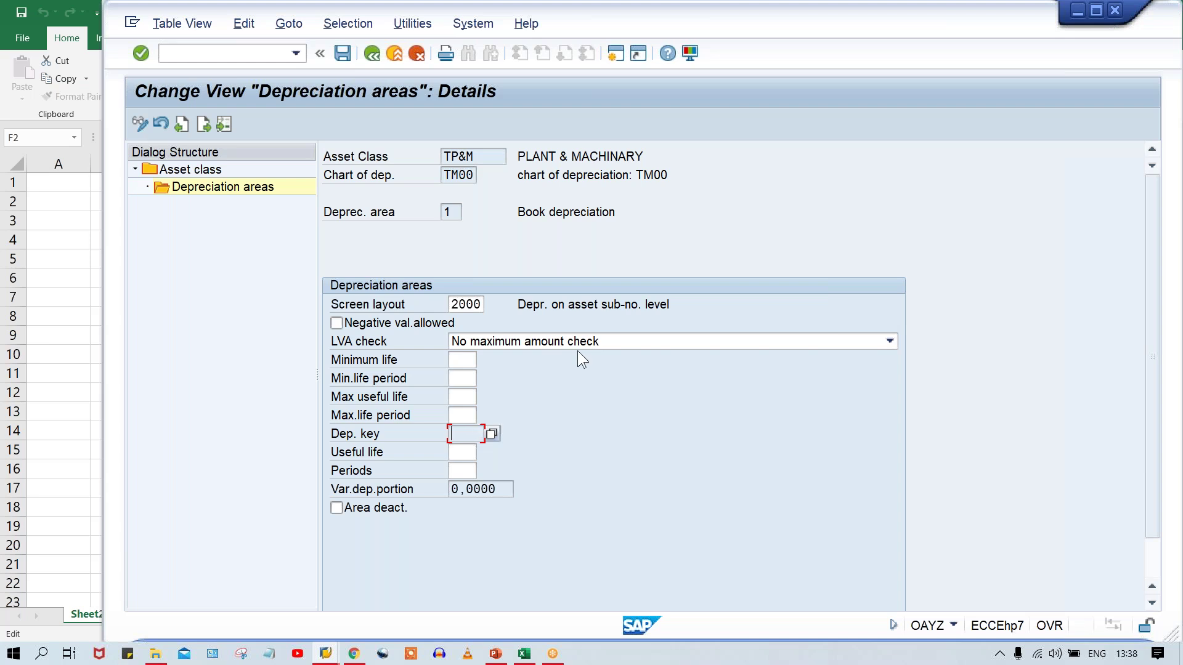
left_click(460, 304)
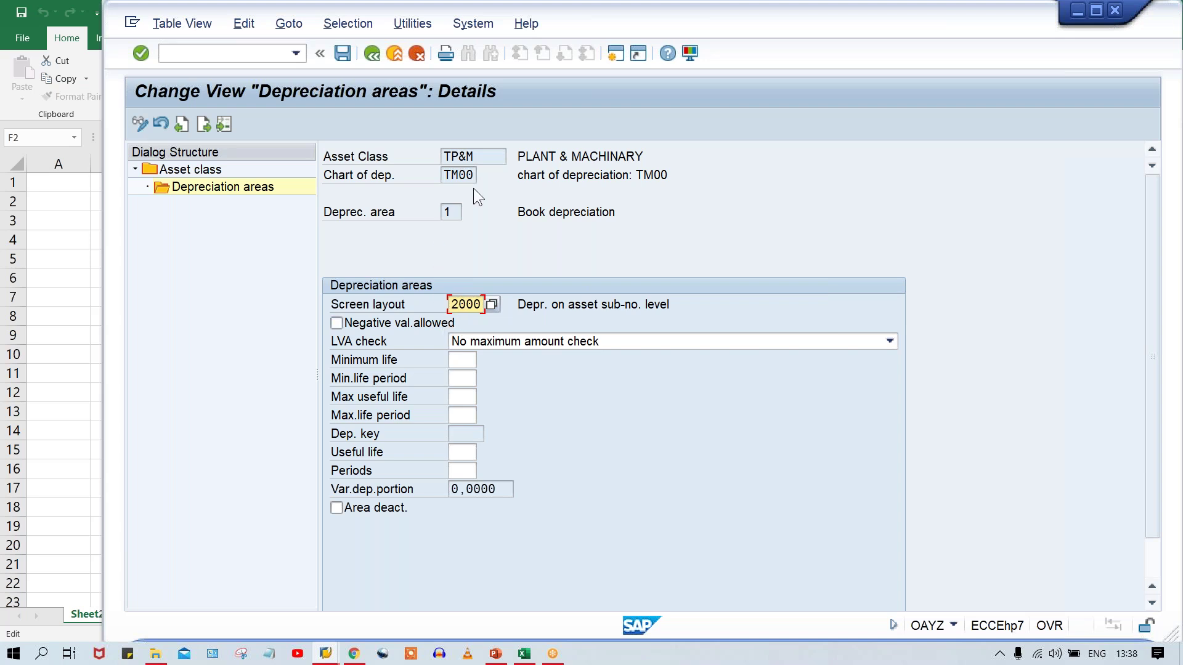
key("shift+Tab")
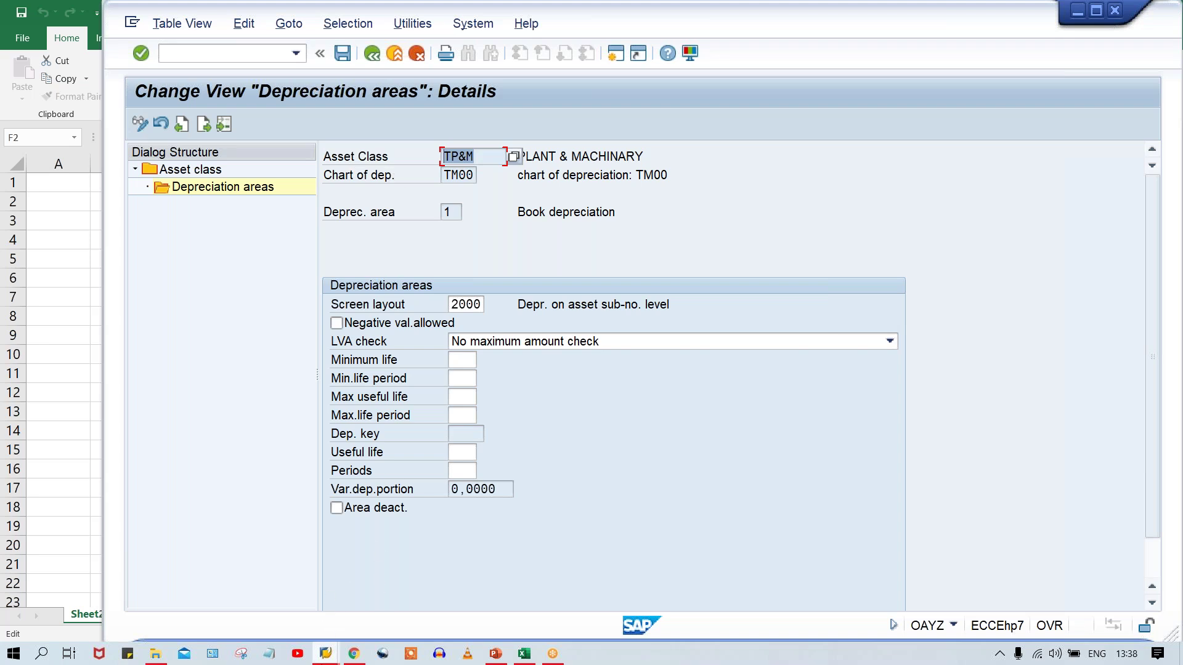
Check the depreciation key, useful life and period fields in the AS01 session and try to return to the general data.
left_click(326, 654)
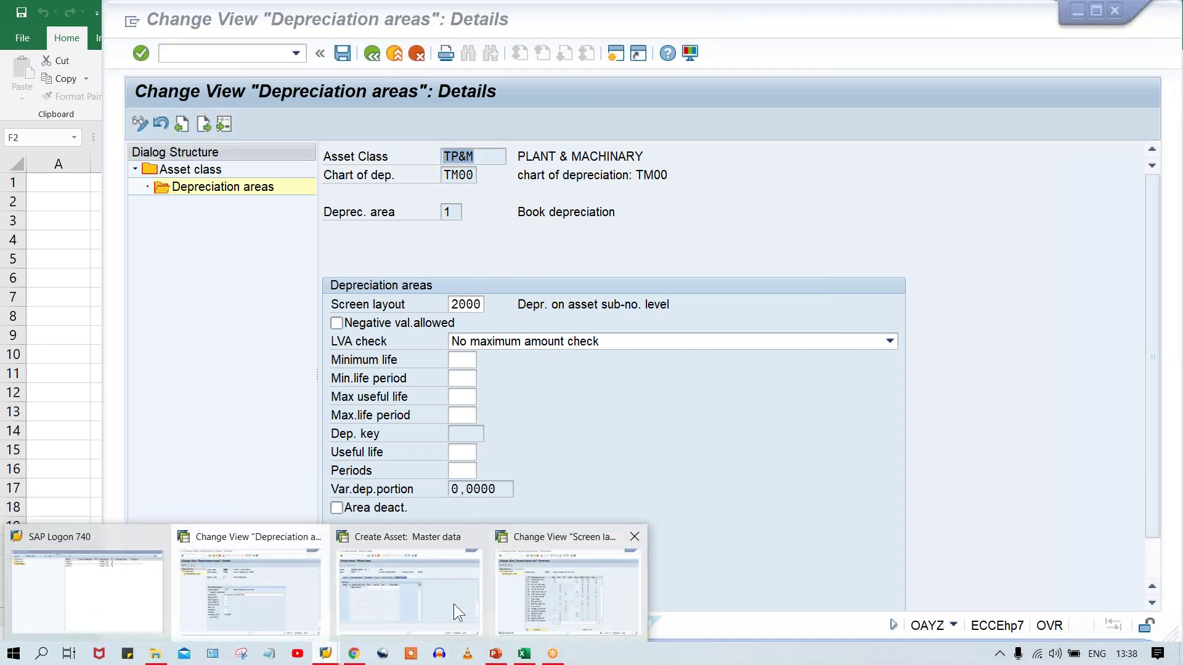
left_click(424, 584)
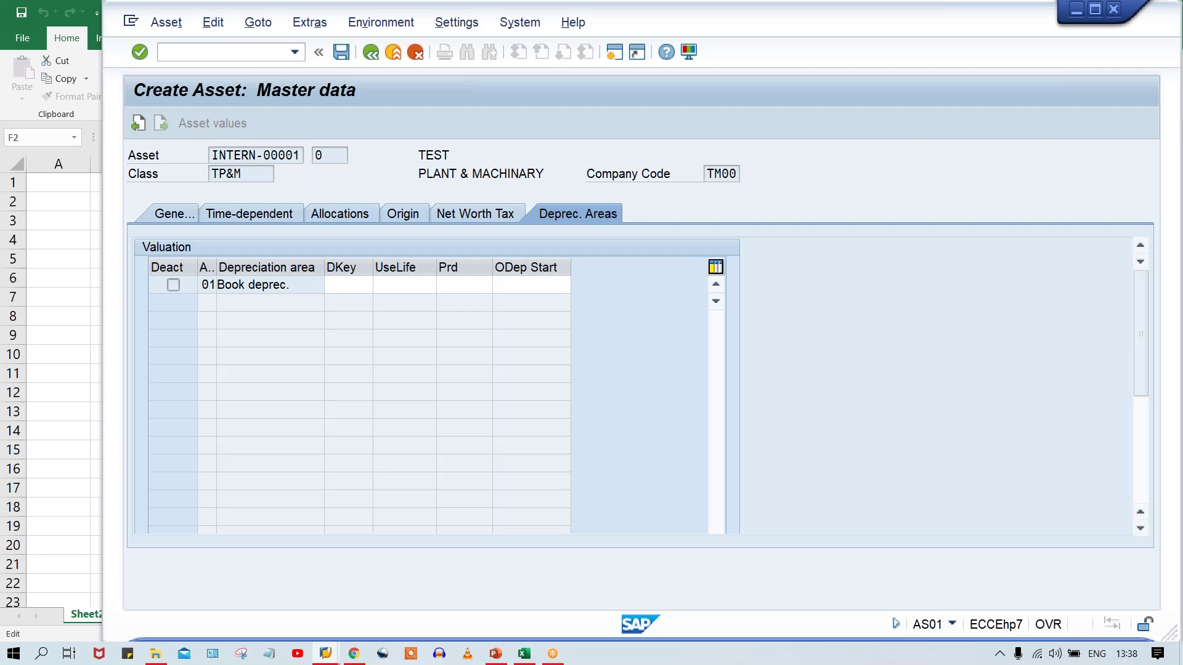
left_click(394, 280)
left_click(457, 288)
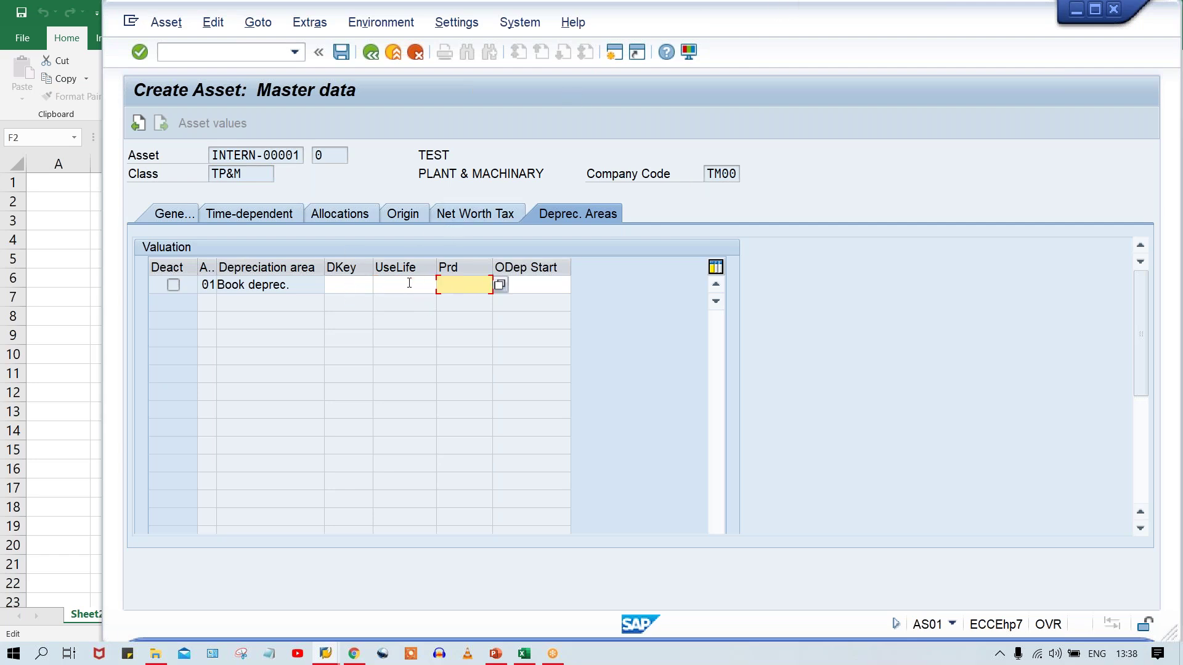
left_click(409, 284)
left_click(338, 284)
left_click(400, 292)
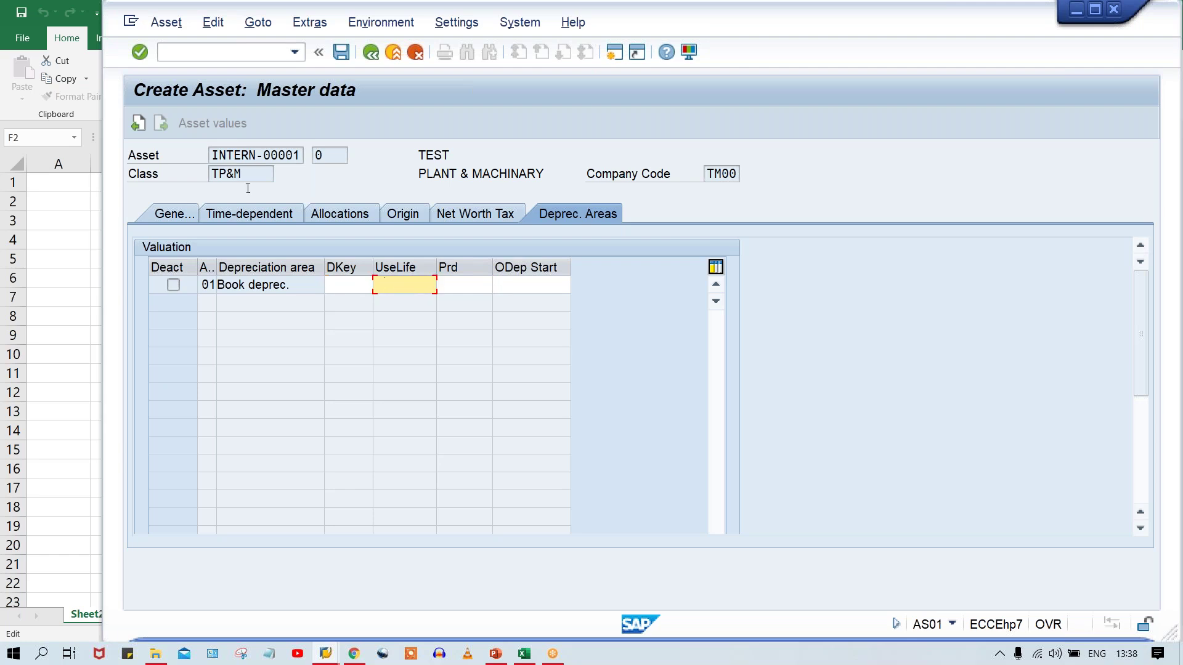
left_click(179, 213)
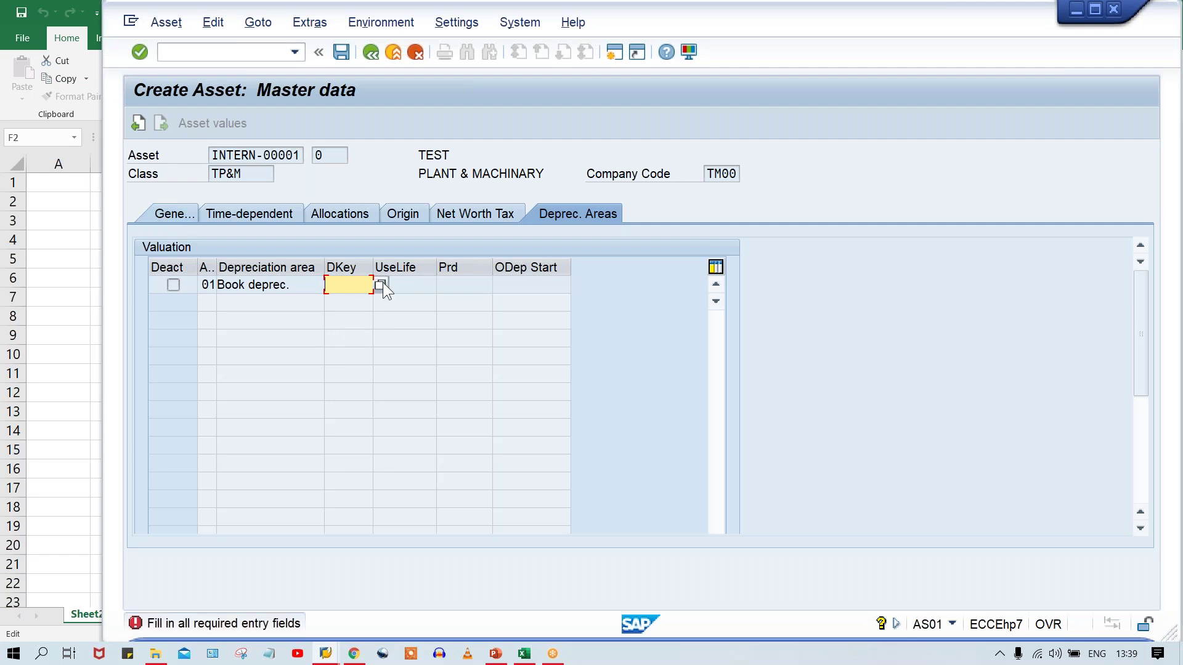
Check the entry rule of the Depreciation keys field group in the AO21 session and return to the AS01 session.
left_click(325, 654)
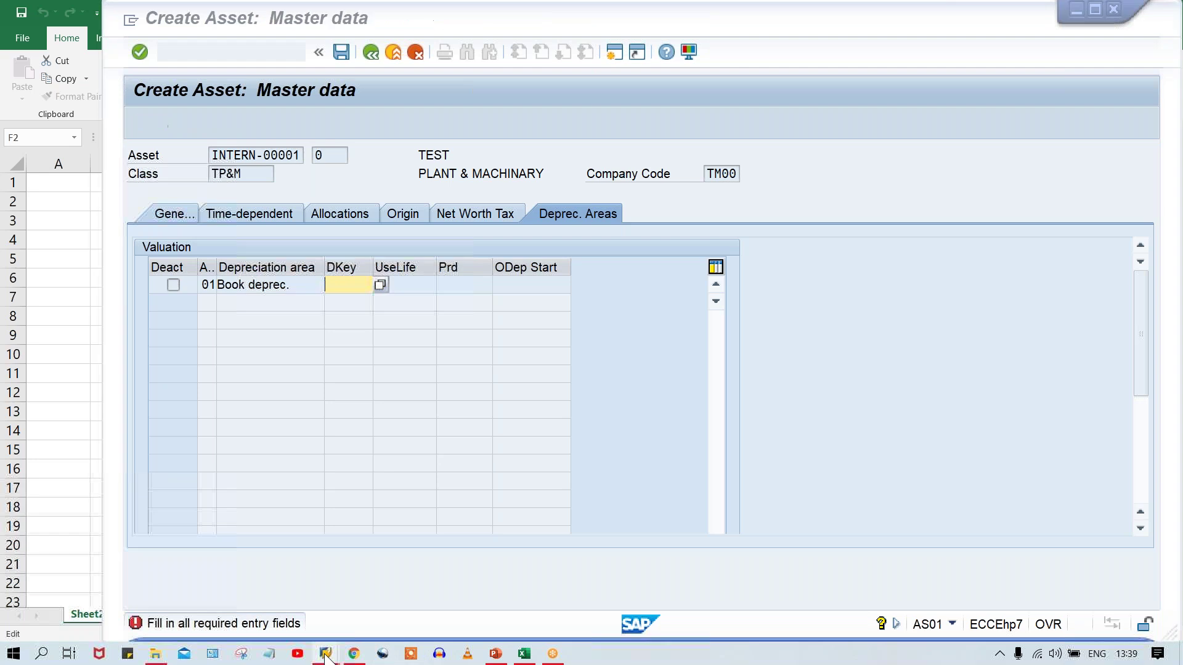
left_click(578, 612)
left_click(539, 229)
key("alt+Tab")
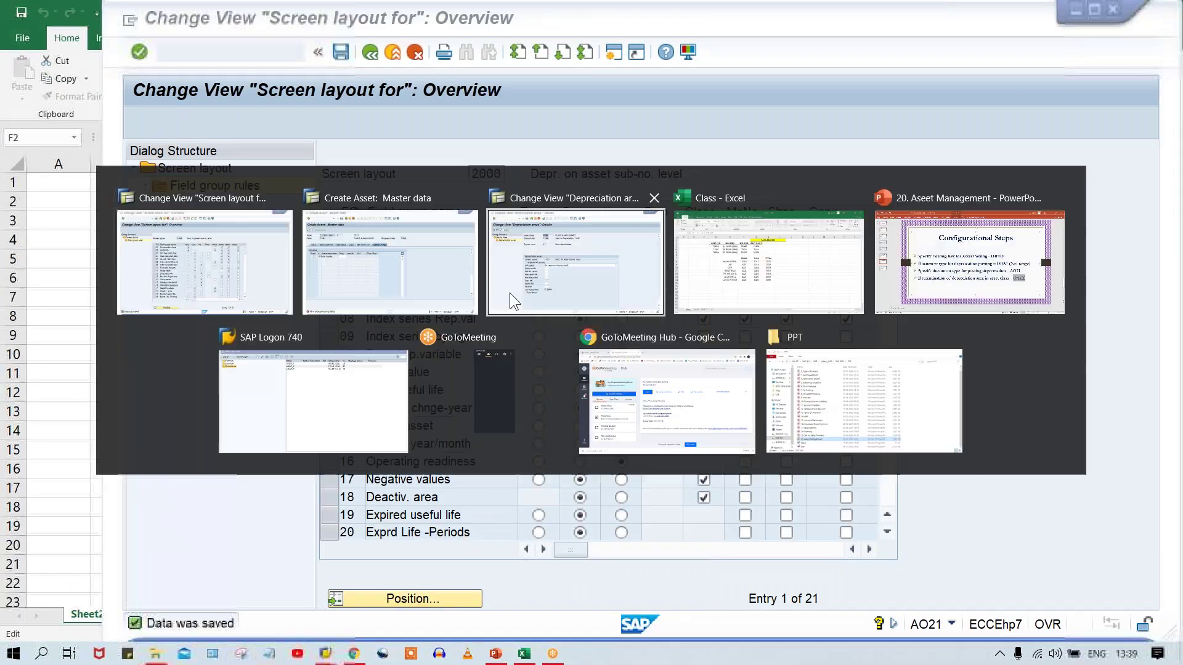
Restart AS01 and open the master data of one new asset in class TP&M, company code TM00.
left_click(262, 58)
key("Down")
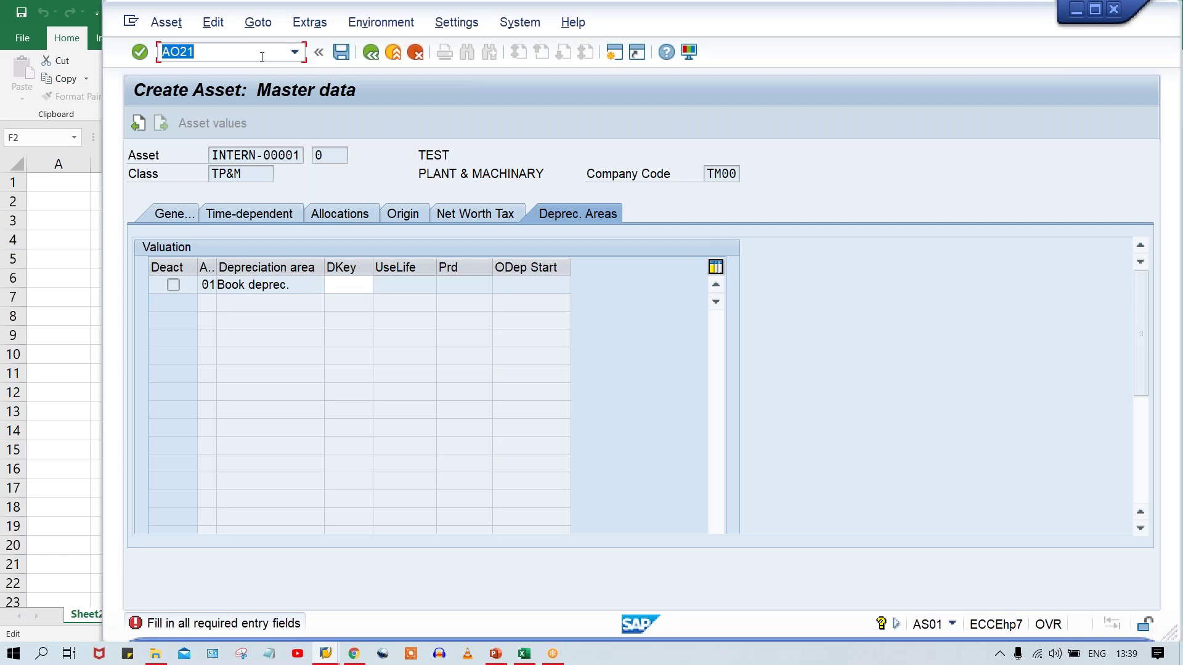
key("Home")
key("Return")
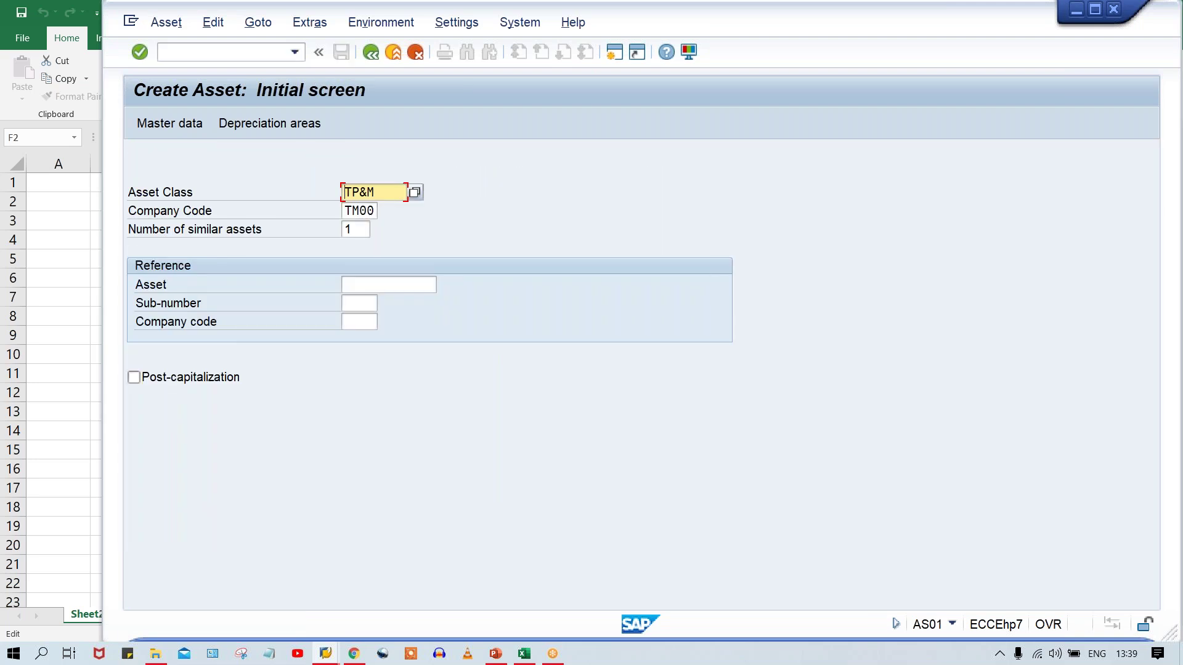
key("Return")
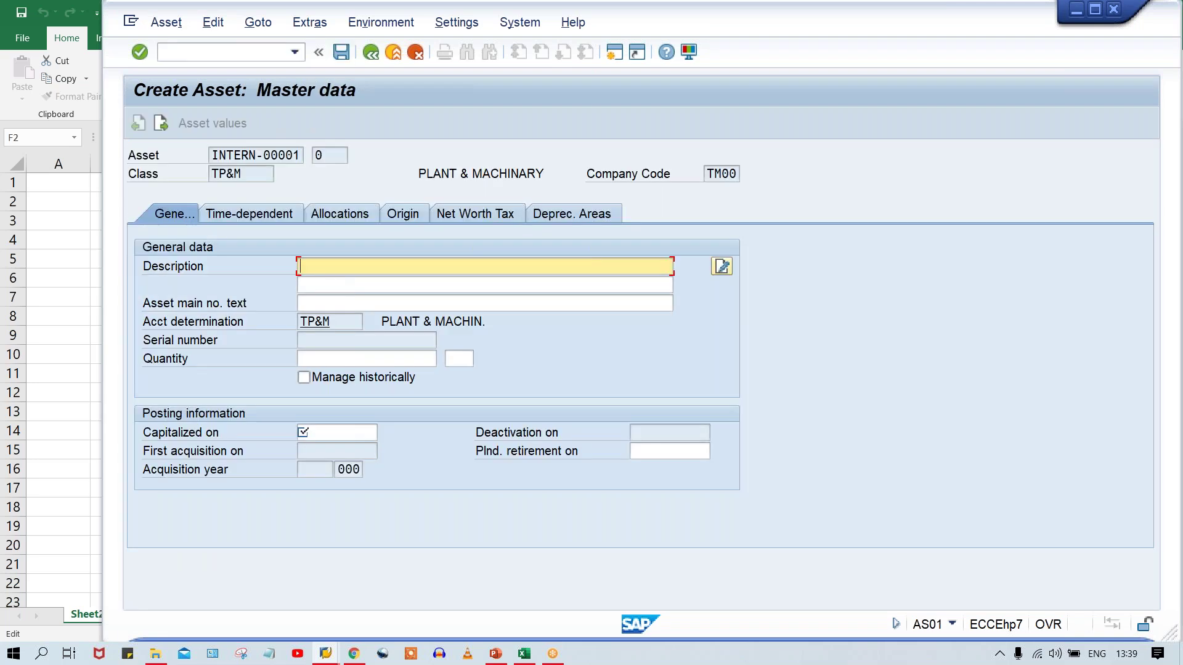
Enter description test and capitalization date 27.09.2020 for the new asset, and open its depreciation areas.
left_click(394, 271)
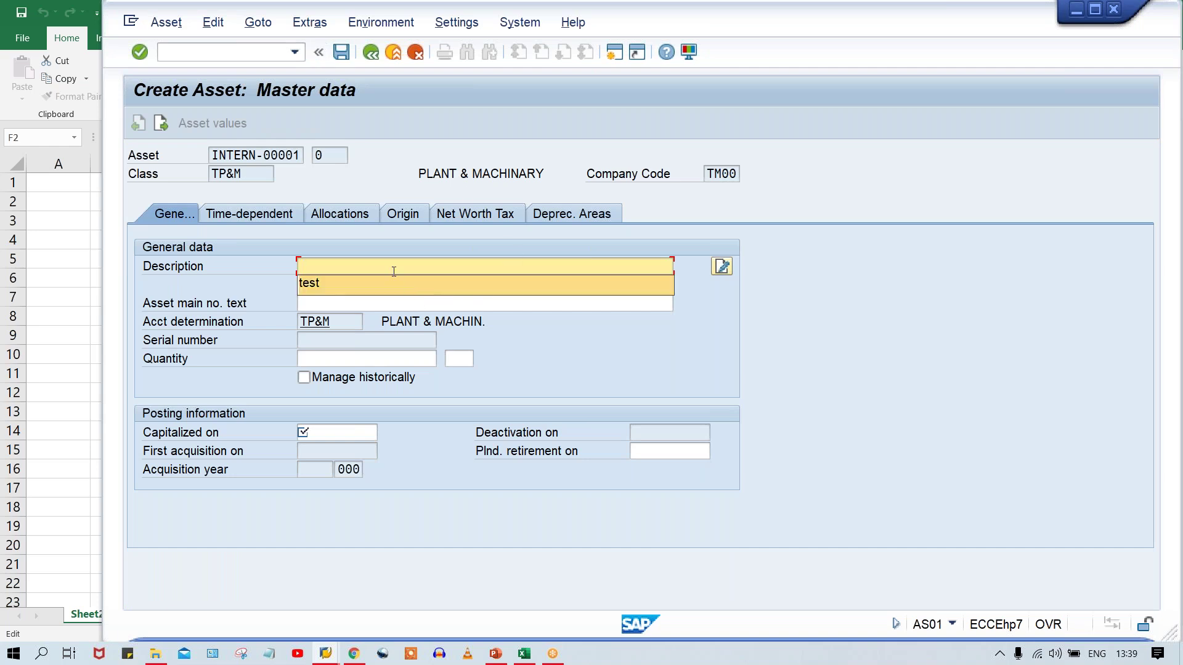
left_click(346, 287)
left_click(335, 433)
left_click(342, 452)
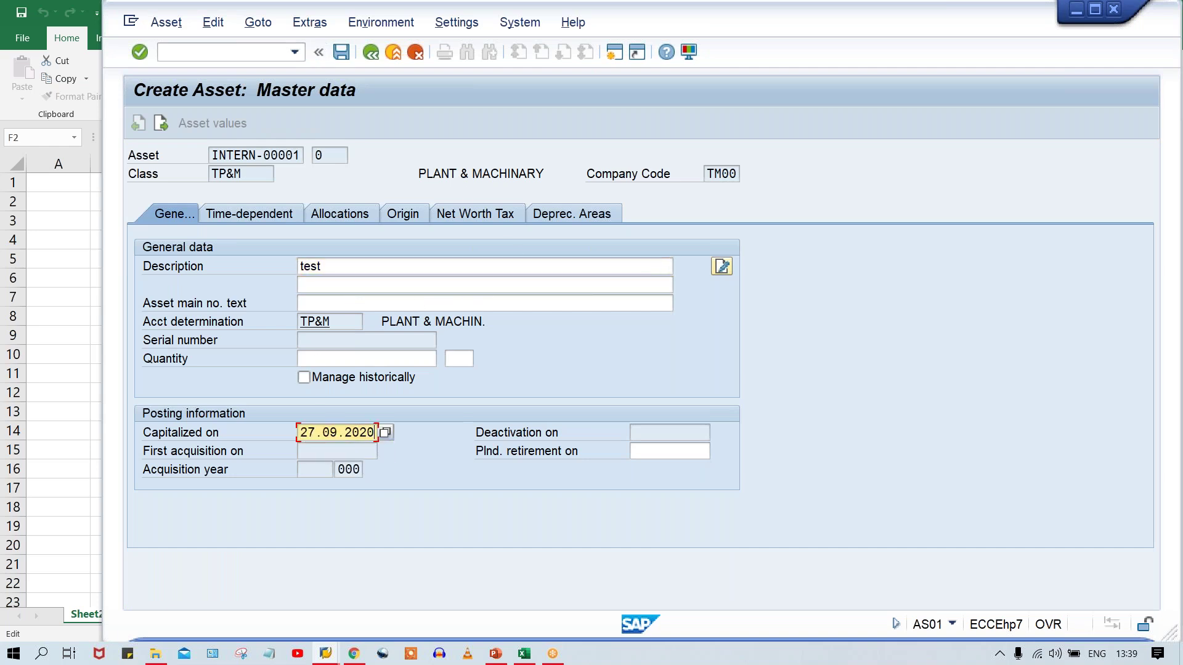
left_click(553, 215)
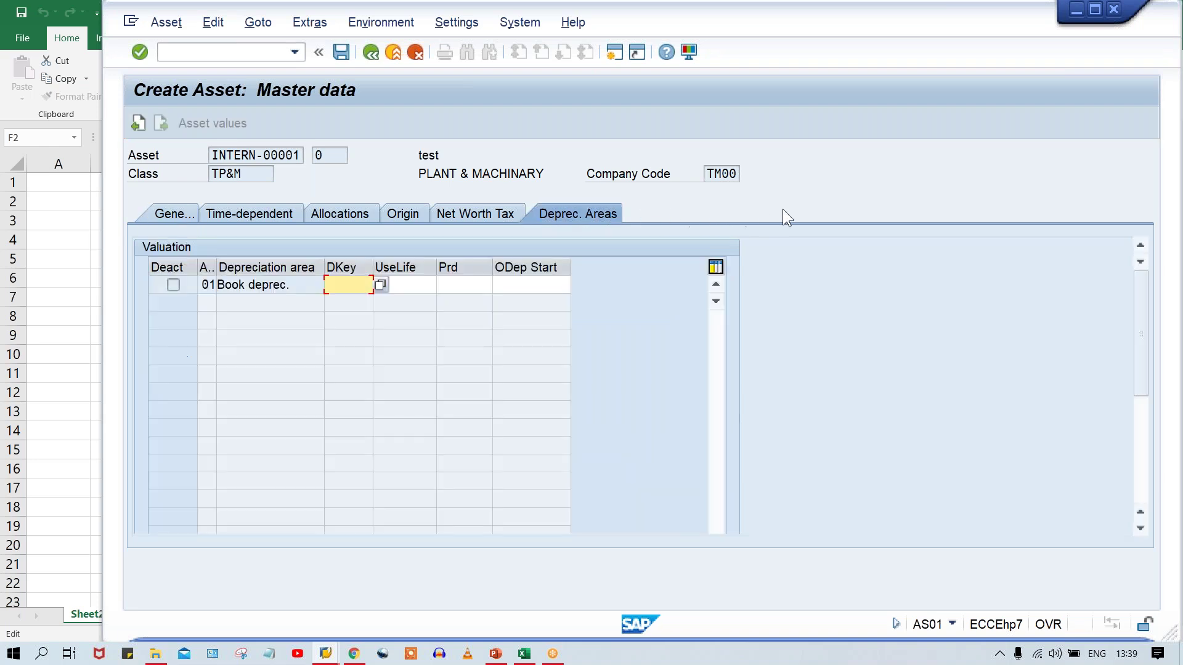
Set the book depreciation area's depreciation key to IN1 and its useful life to 10.
left_click(533, 284)
left_click(354, 280)
left_click(421, 288)
left_click(342, 284)
left_click(383, 281)
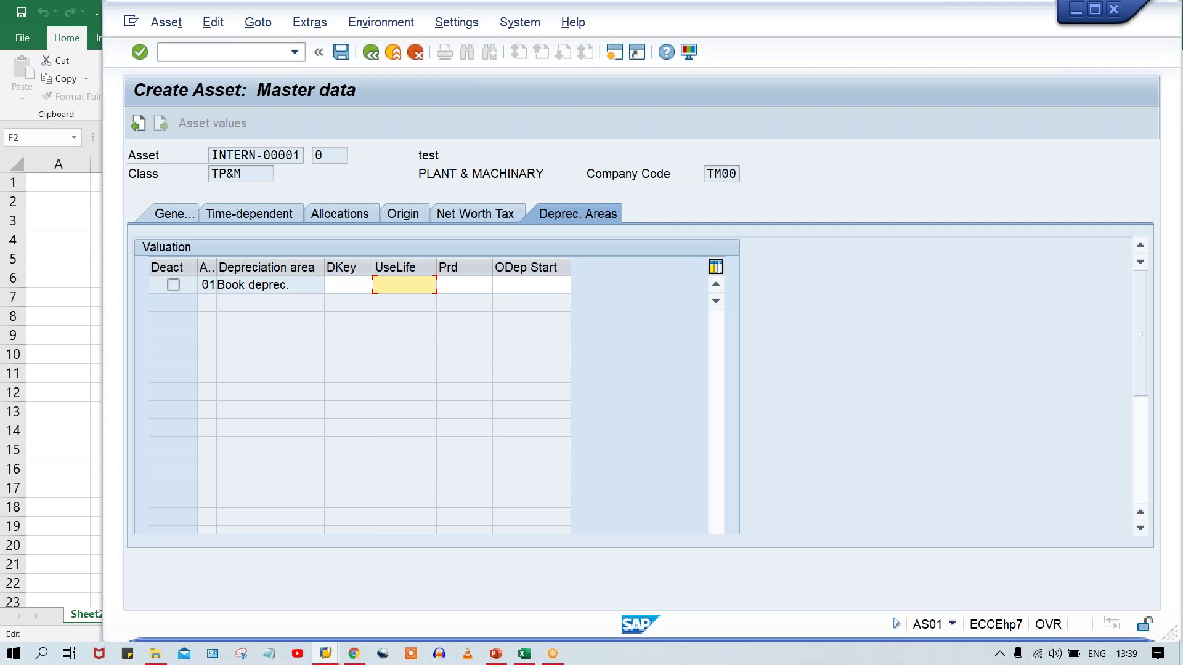
left_click(333, 283)
left_click(380, 284)
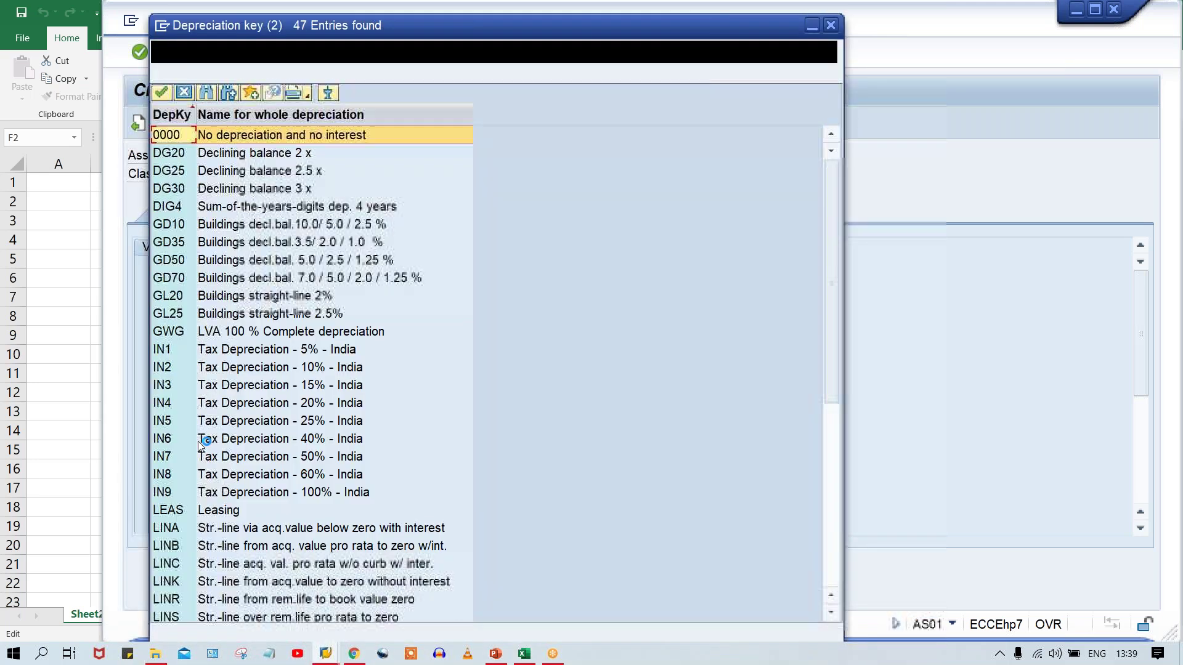
double_click(250, 349)
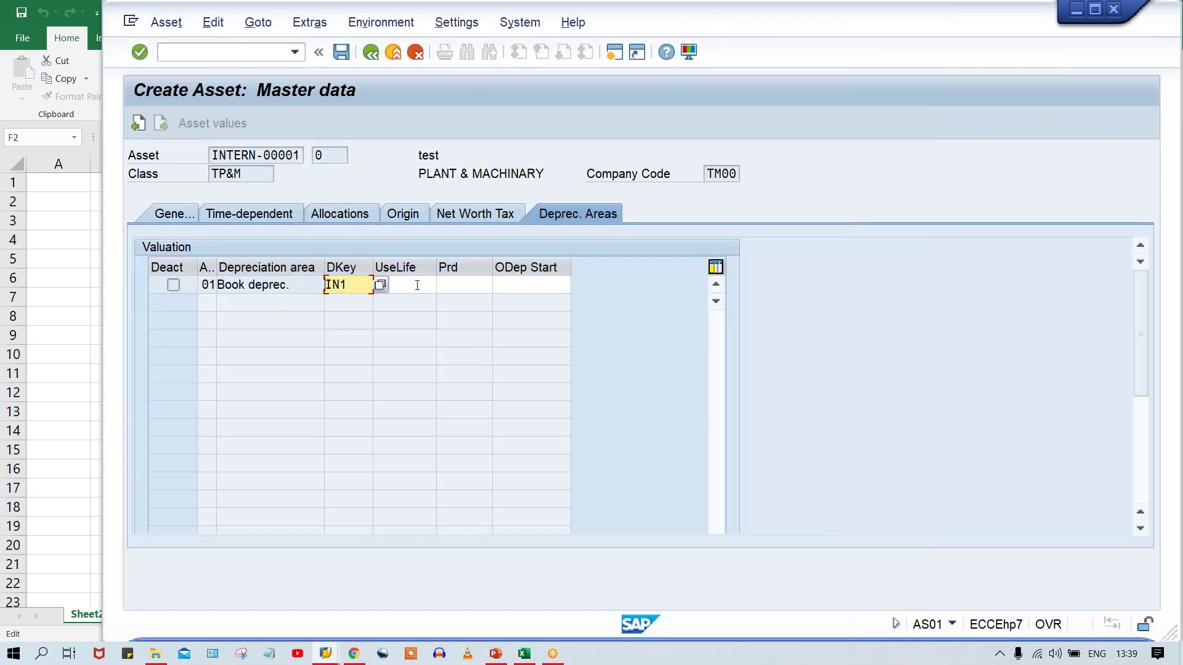
key("Return")
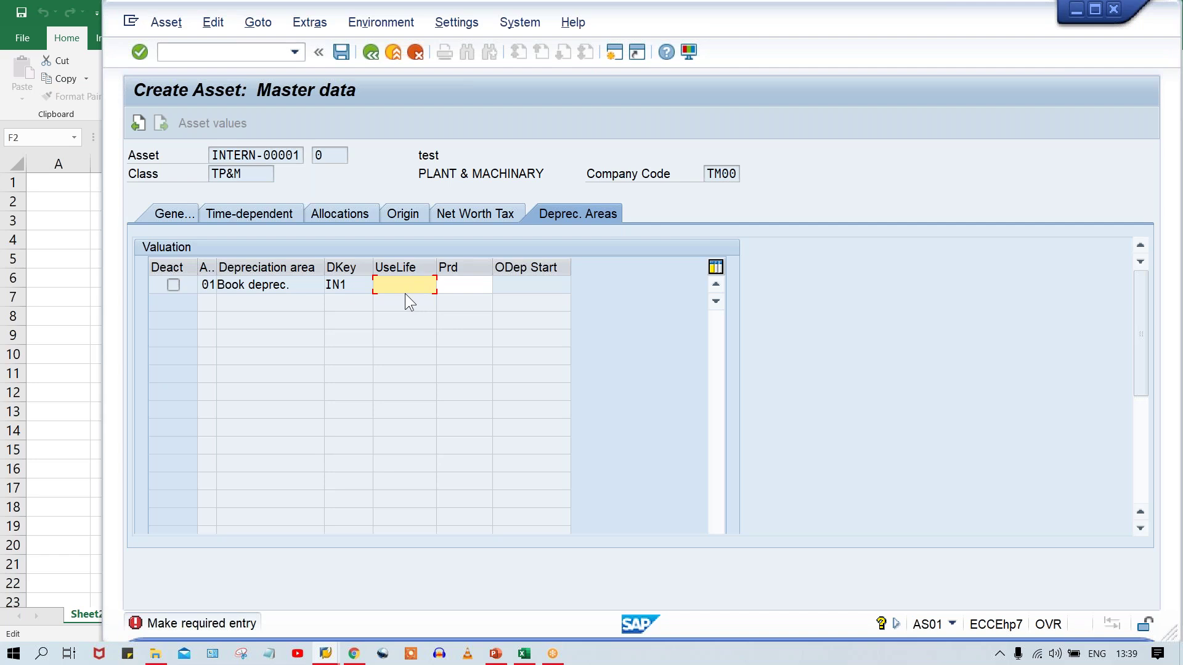
type("10")
key("Return")
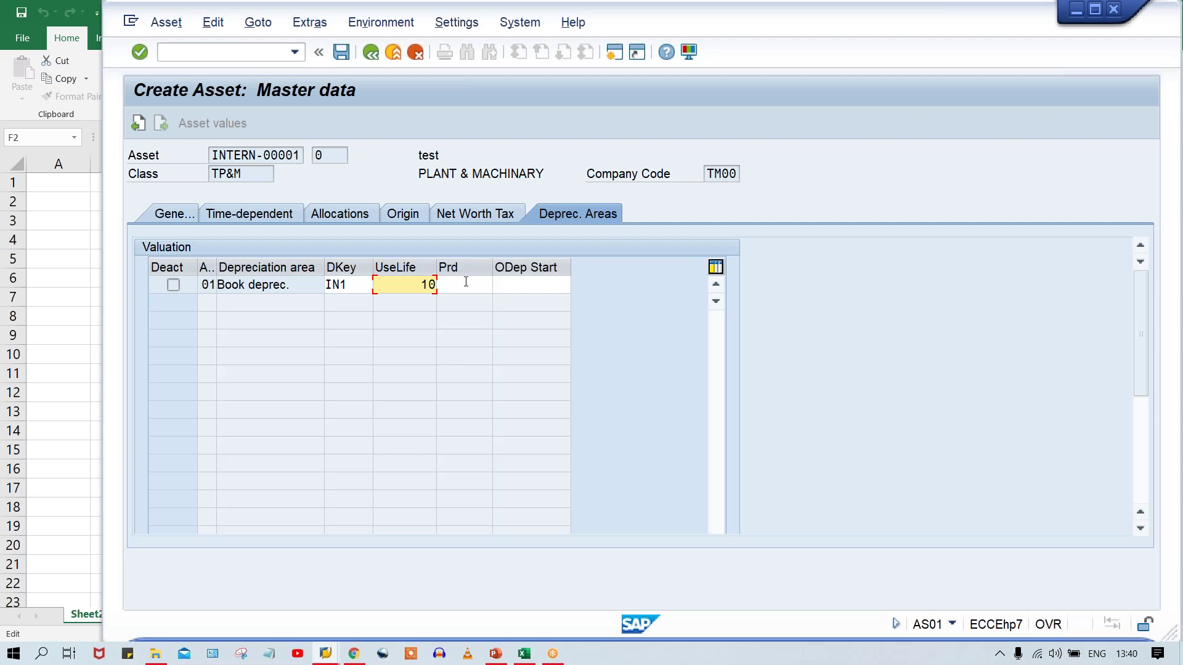
Review the field group rules in the AO21 session and the screen layout assigned to each asset class in the Excel workbook Class.
key("alt+Tab")
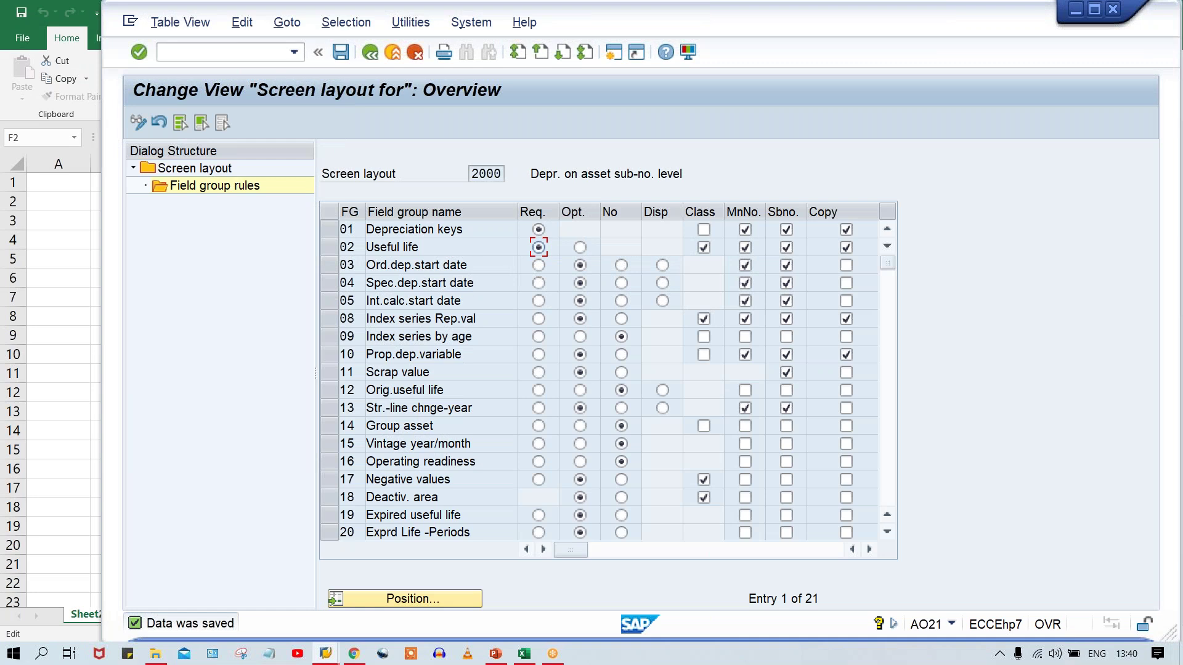
key("alt+Tab")
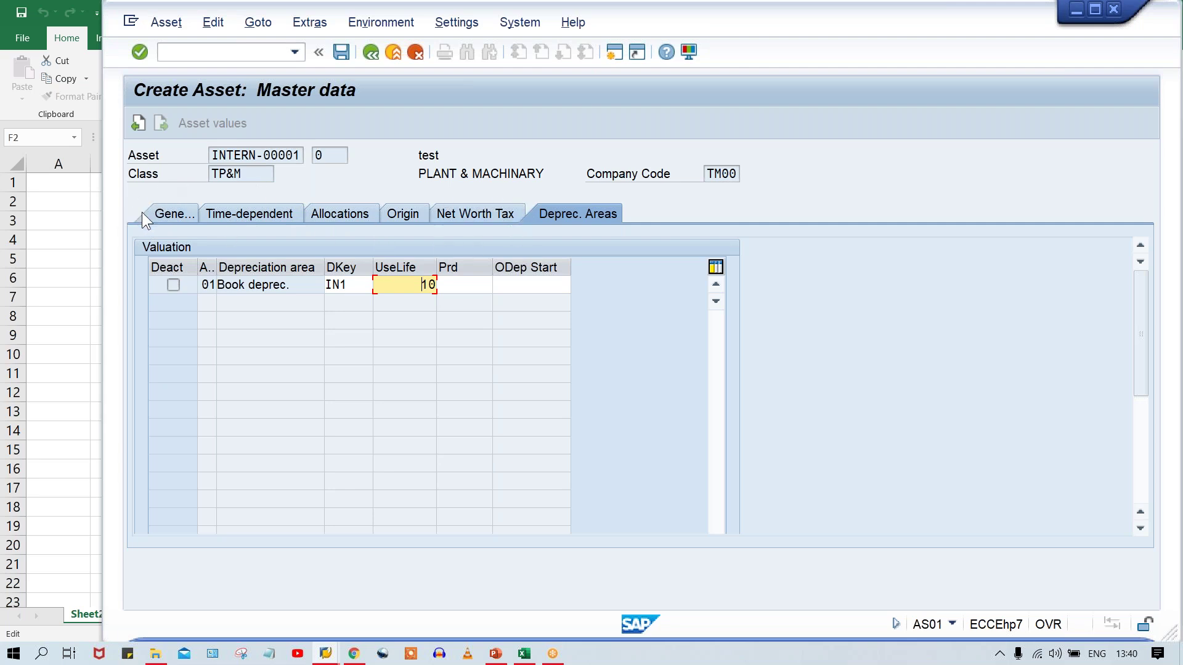
left_click(524, 653)
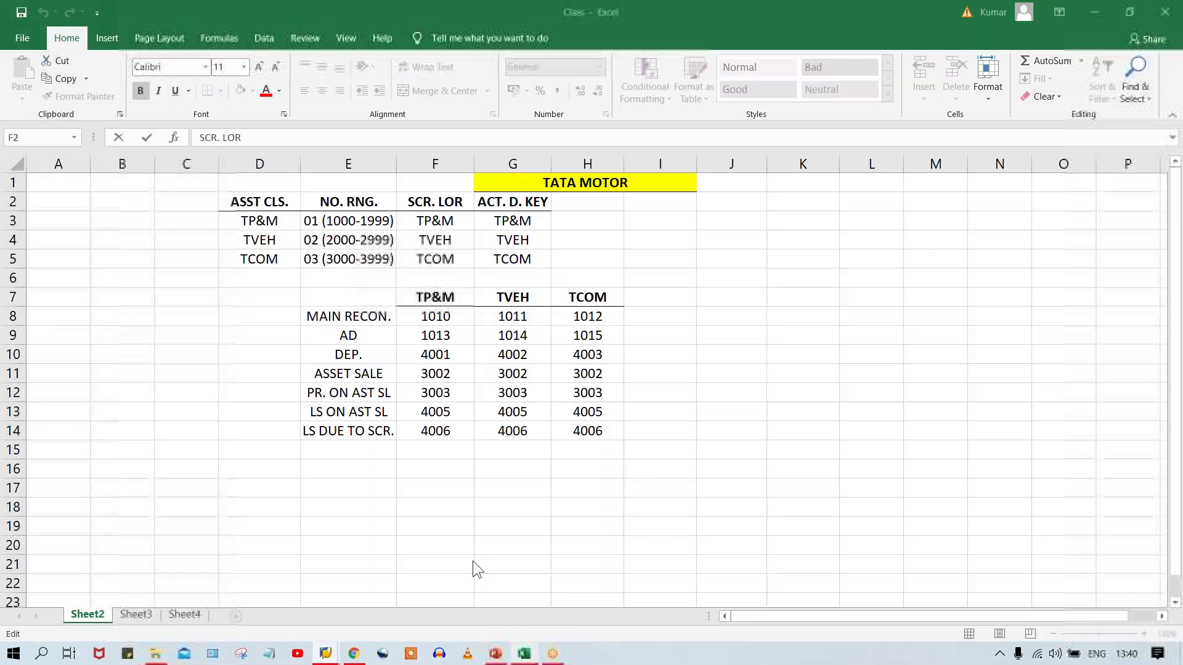
left_click(444, 215)
left_click(441, 239)
left_click(435, 222)
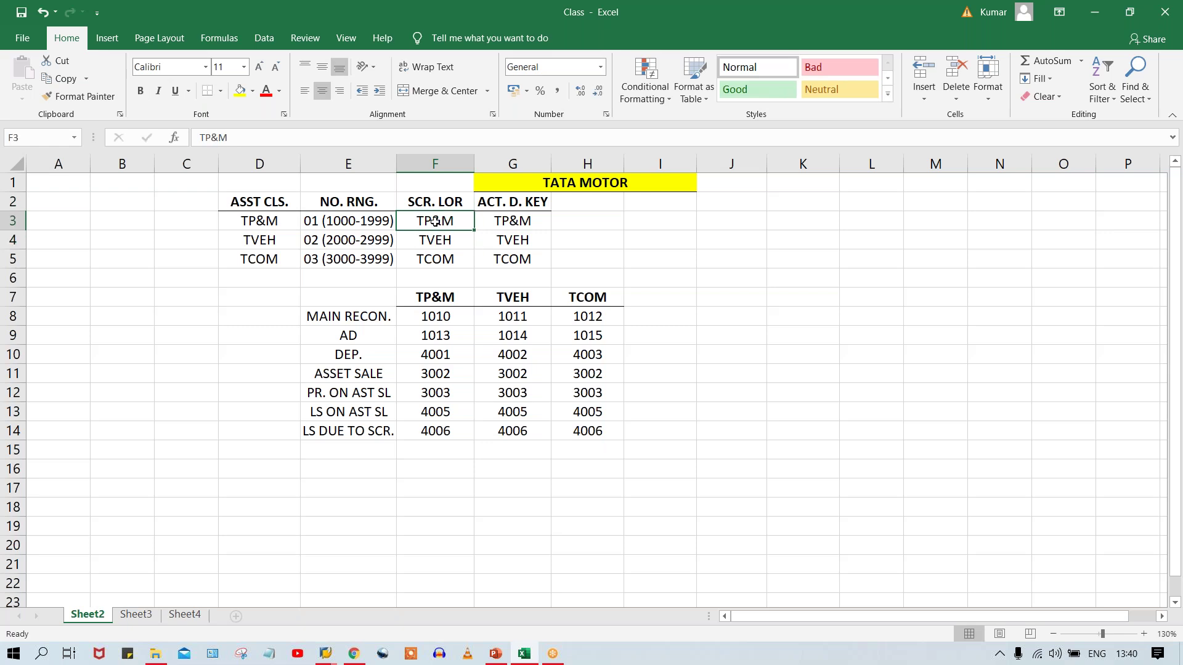
left_click(239, 222)
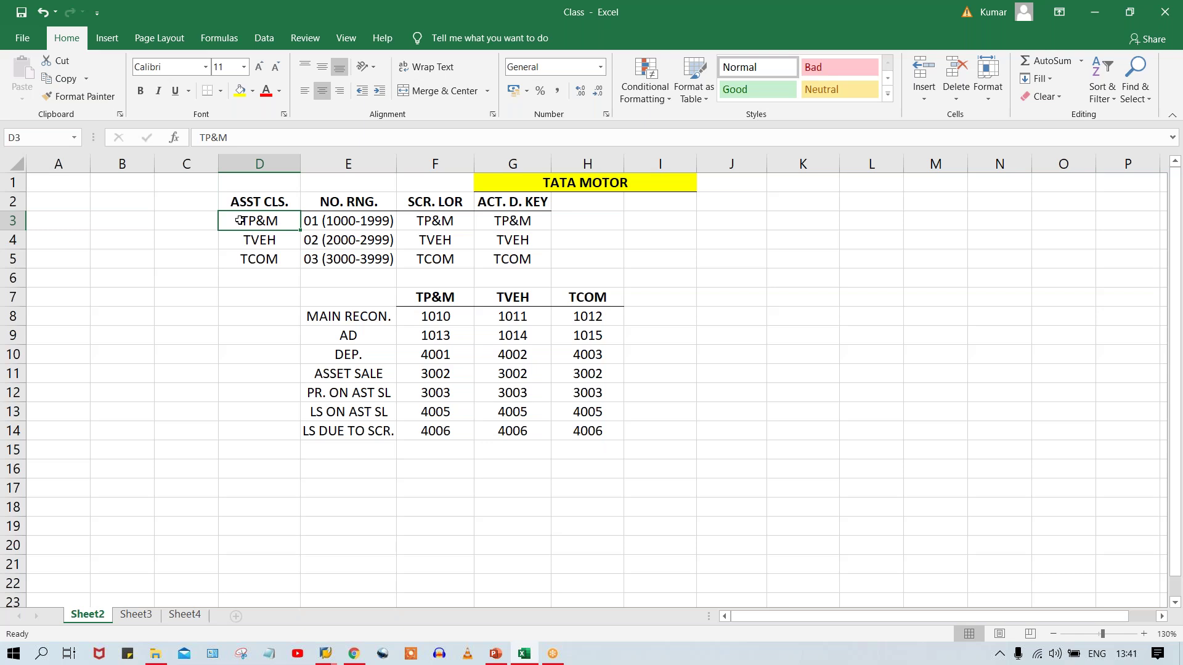
left_click(423, 223)
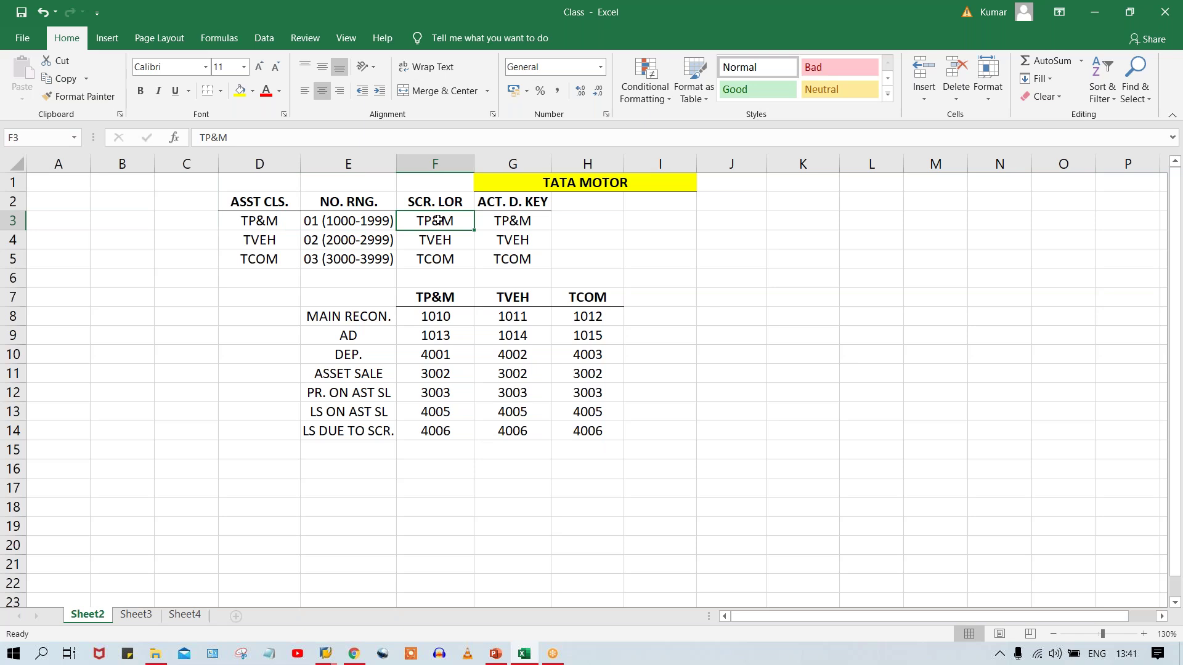
left_click(327, 653)
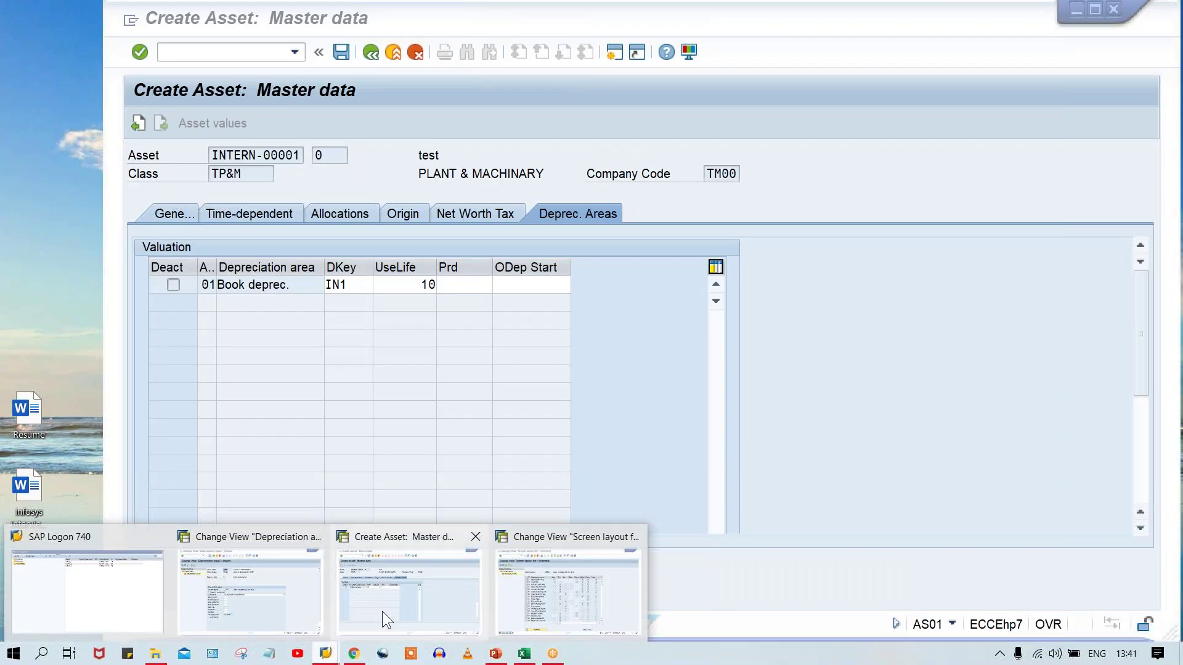
left_click(382, 611)
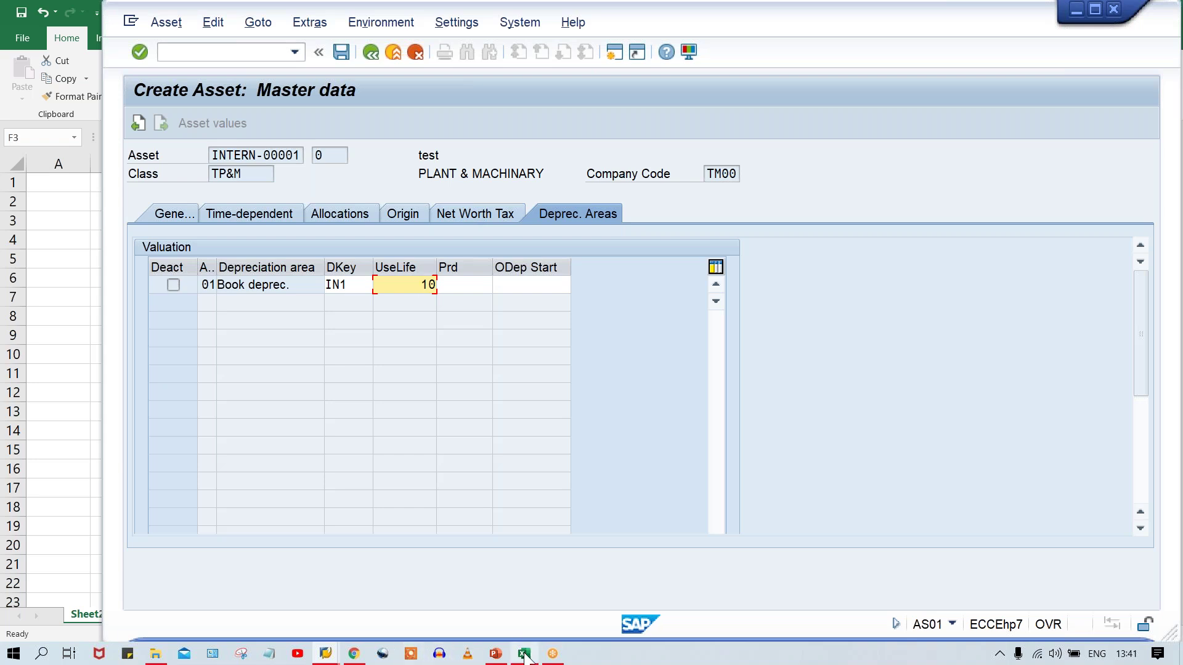
mouse_move(525, 656)
left_click(531, 586)
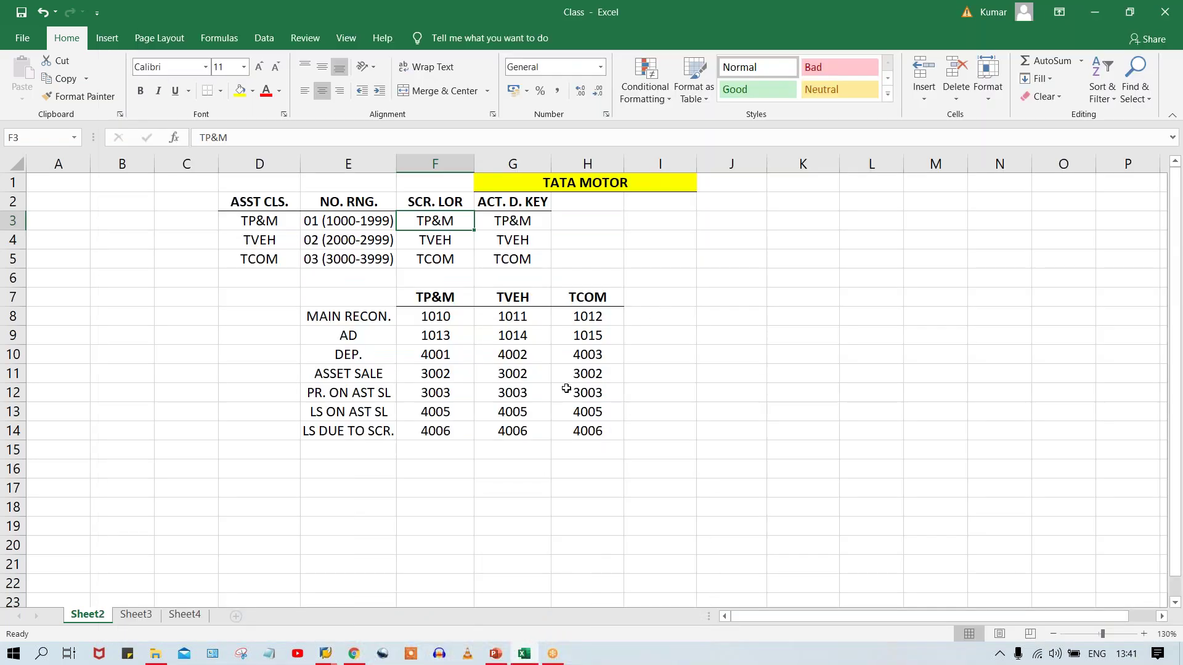
List the asset master tab abbreviations GEN, TIME., OR. and ALL. in cells J7 to J10.
left_click(728, 302)
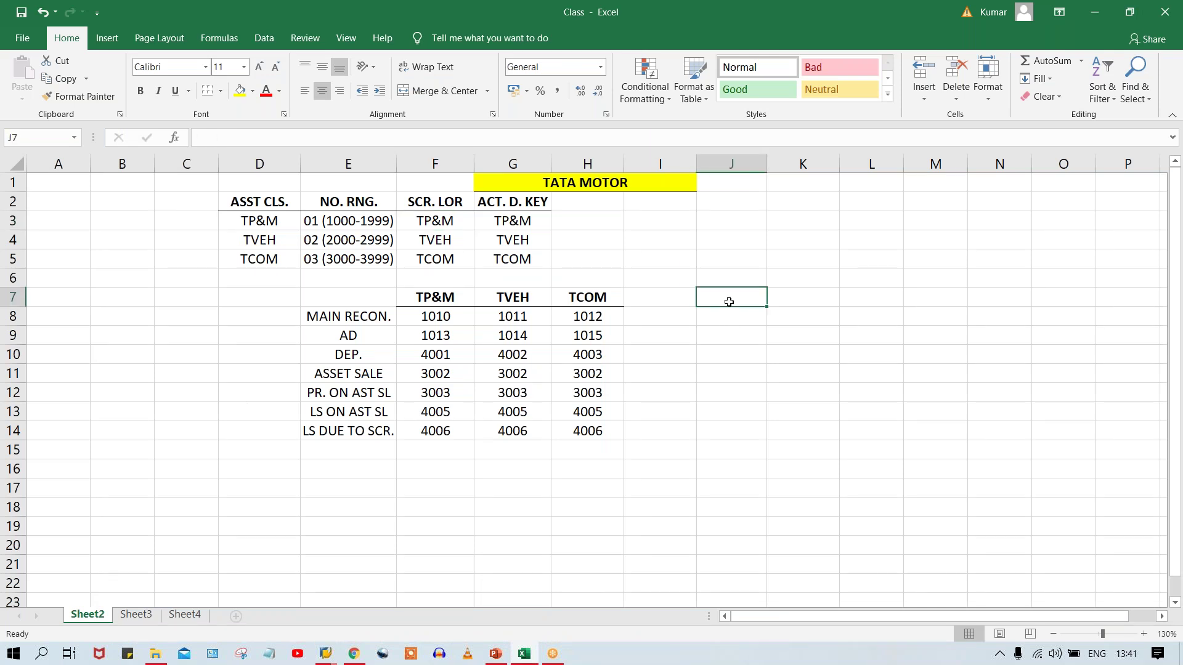
type("GEN")
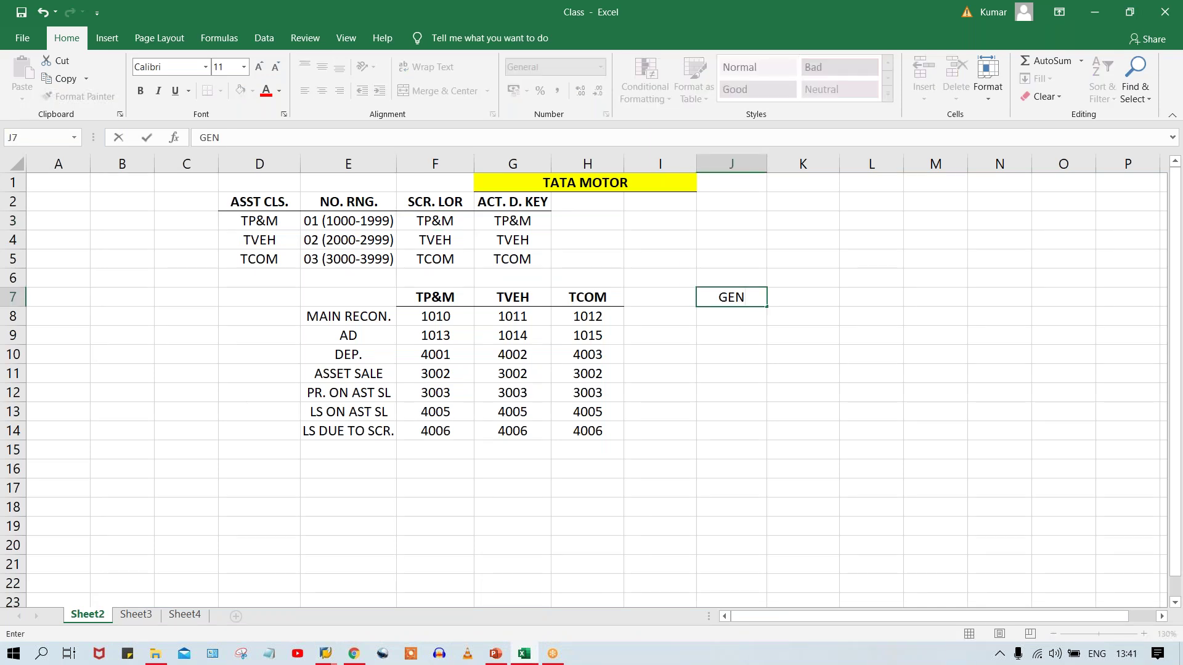
key("Return")
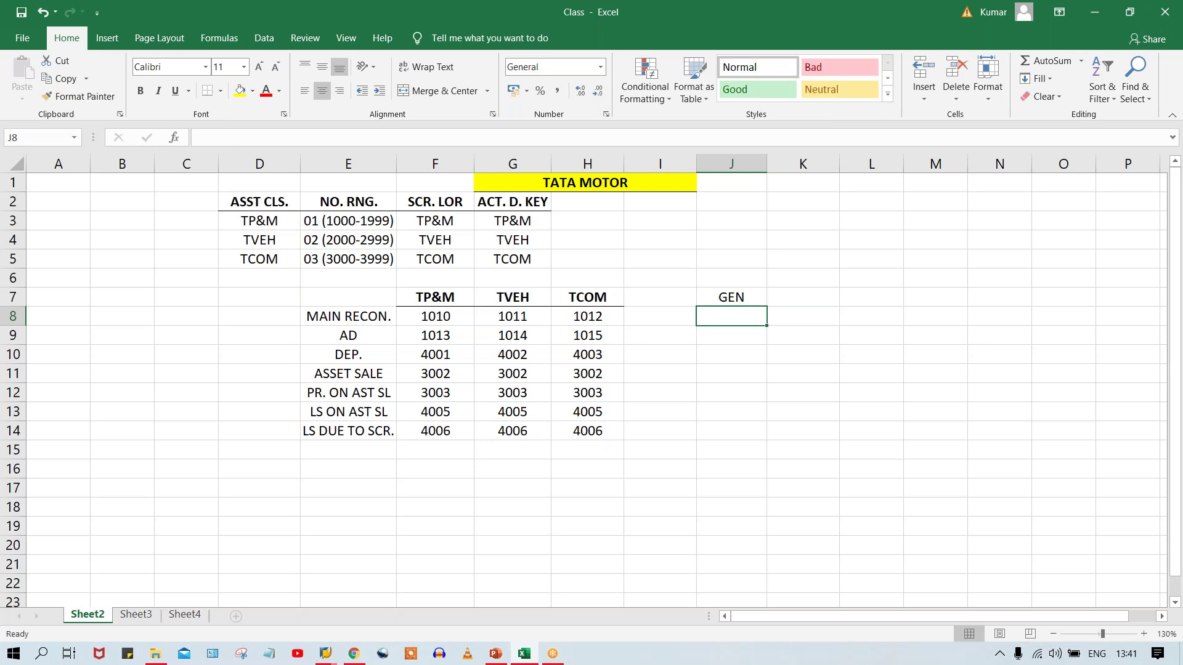
type("A")
key("BackSpace")
type("TE")
key("BackSpace")
type("IME.")
key("Return")
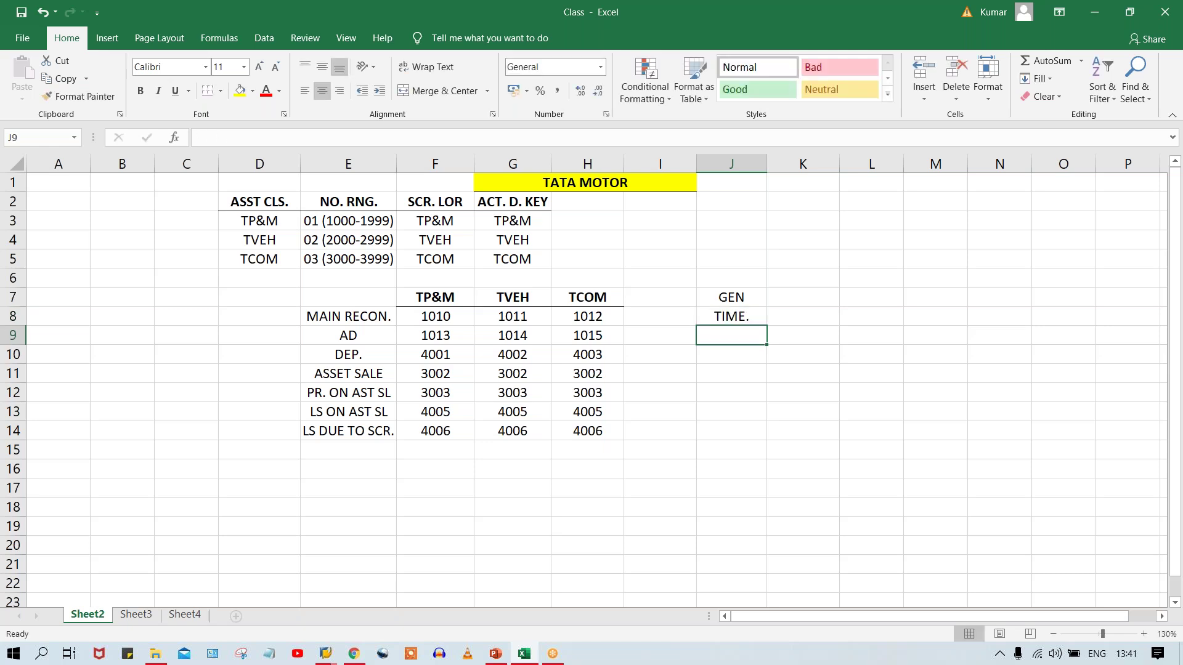
type("OR.")
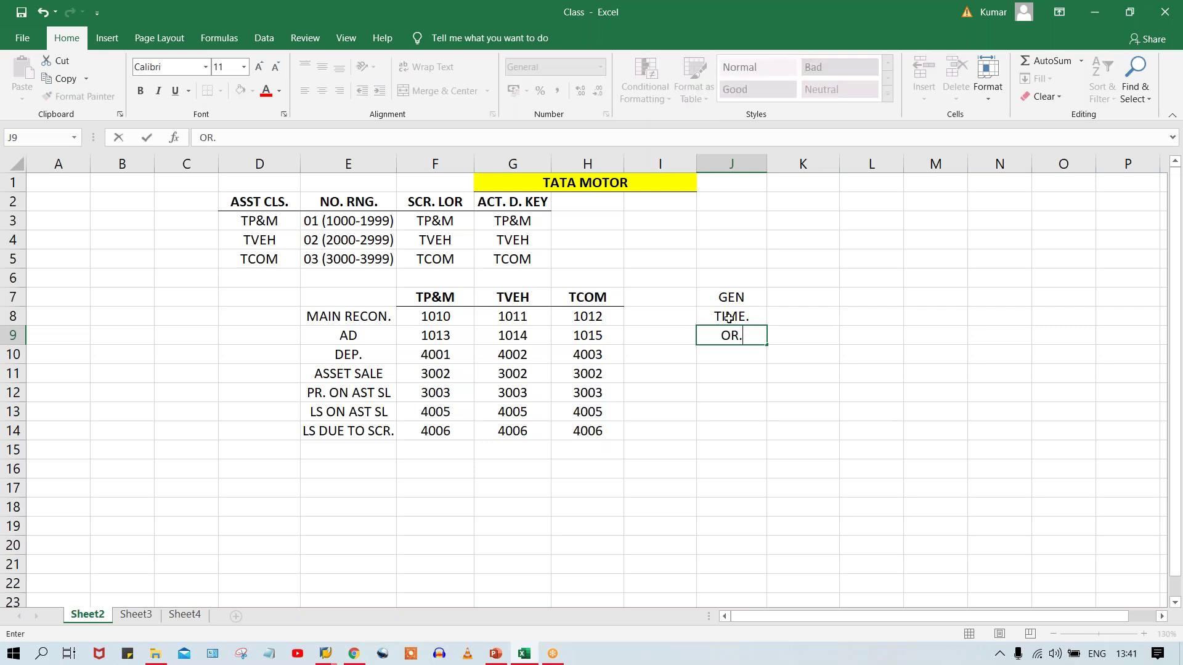
key("Return")
type("ALL")
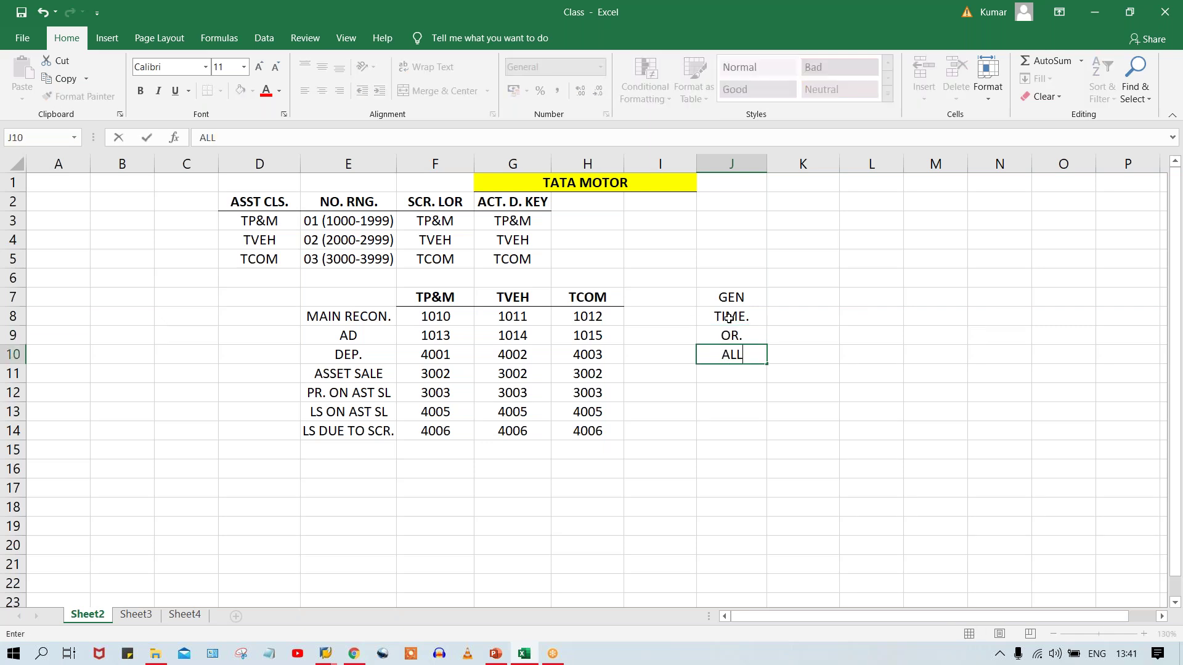
type(".")
key("Return")
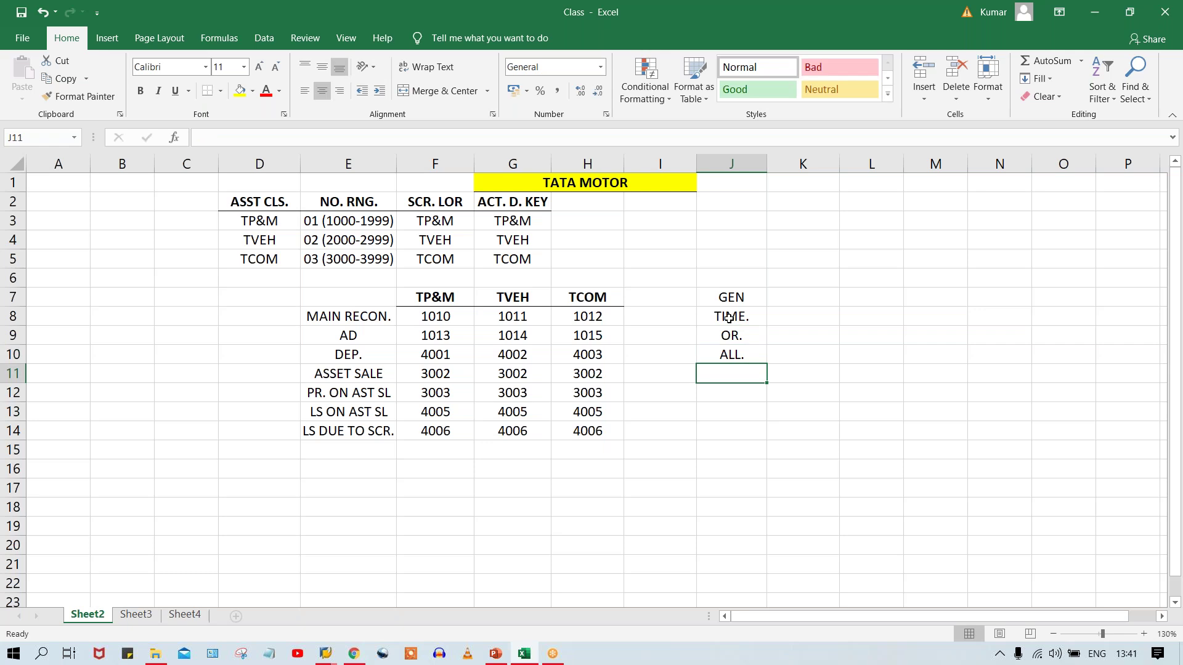
Check the tab names in the SAP asset master screen, and enter NT WOR. in cell J11 of the Excel workbook.
key("alt+Tab")
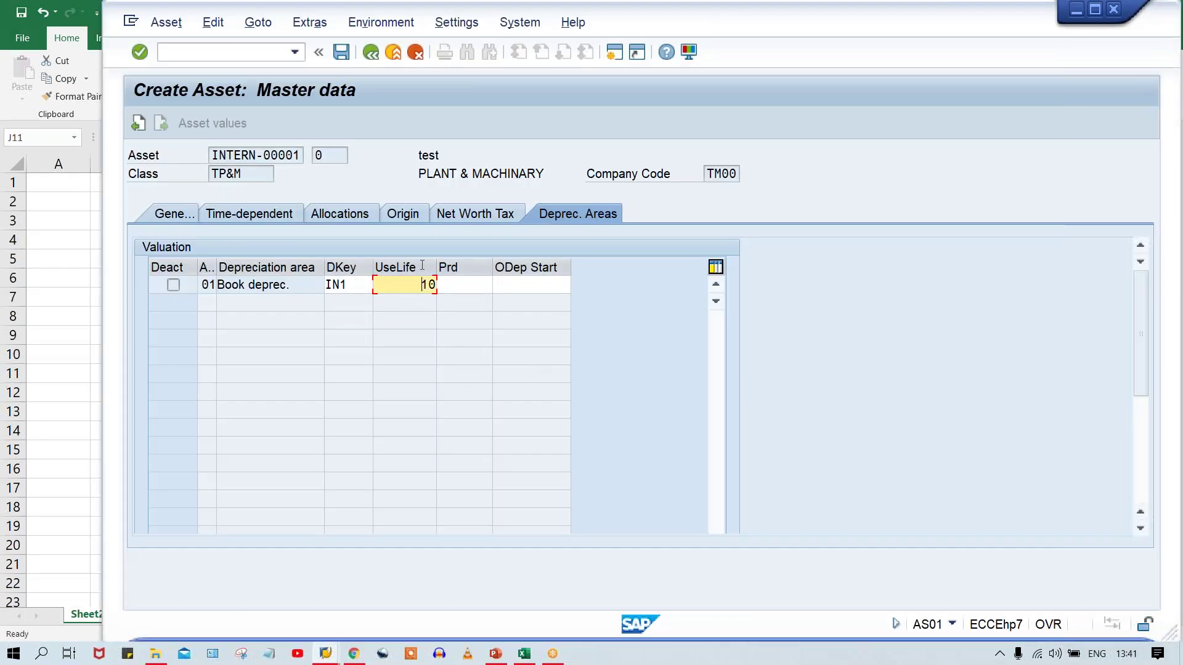
key("alt+Tab")
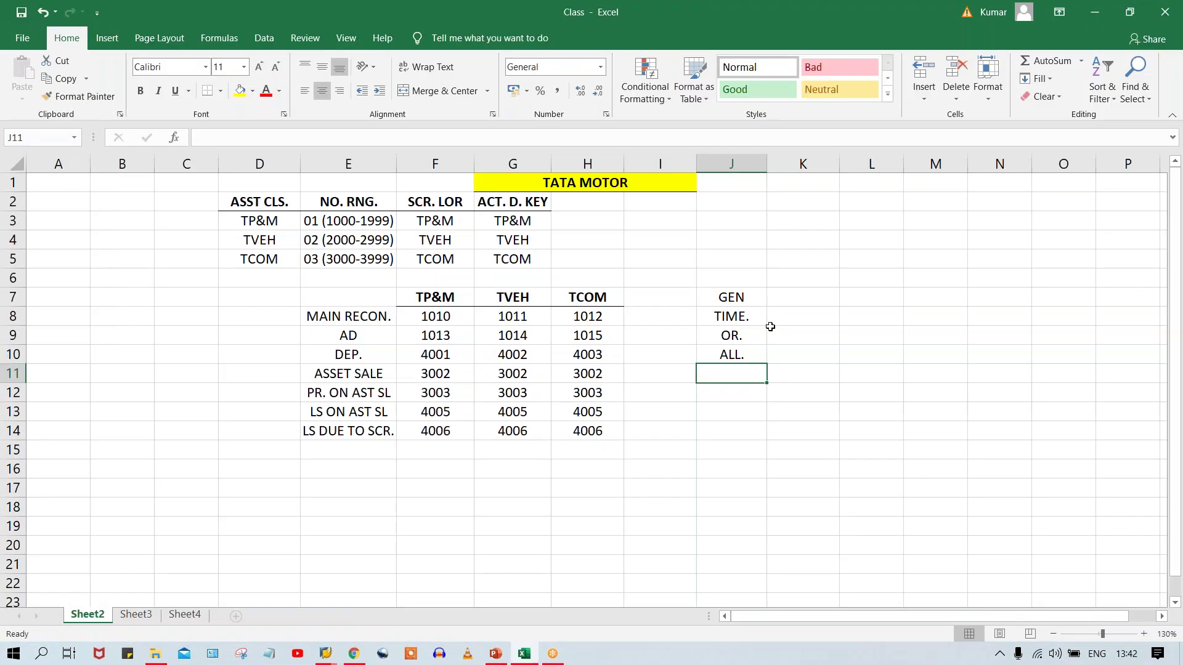
type("NT WOR")
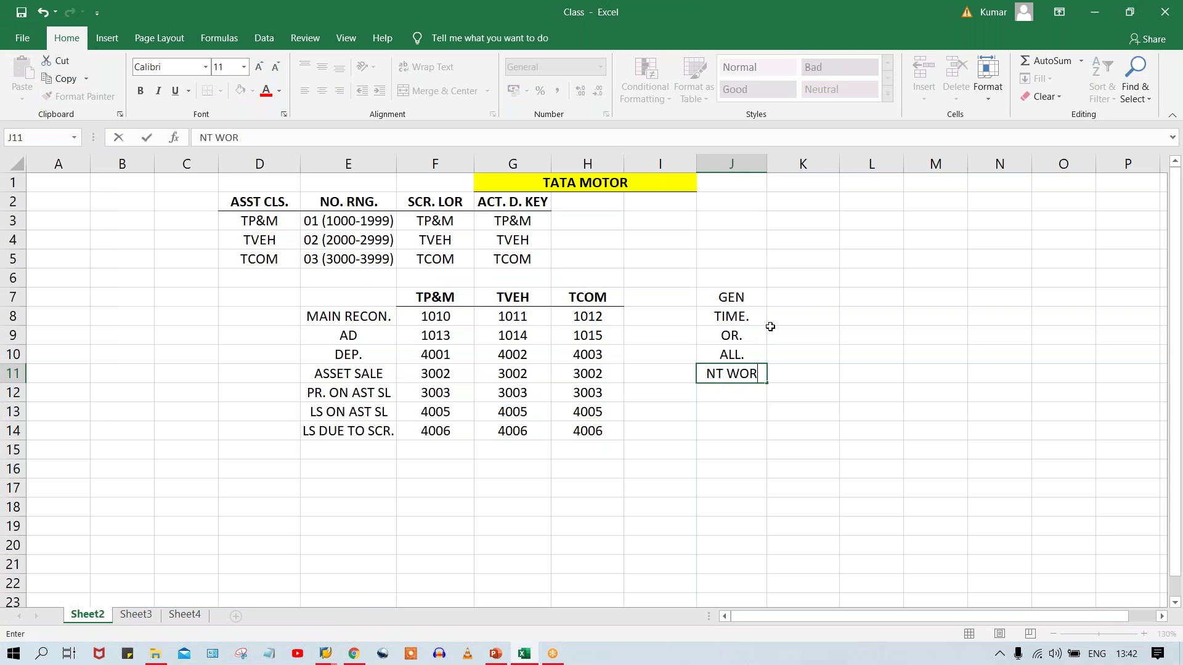
type(".")
key("Return")
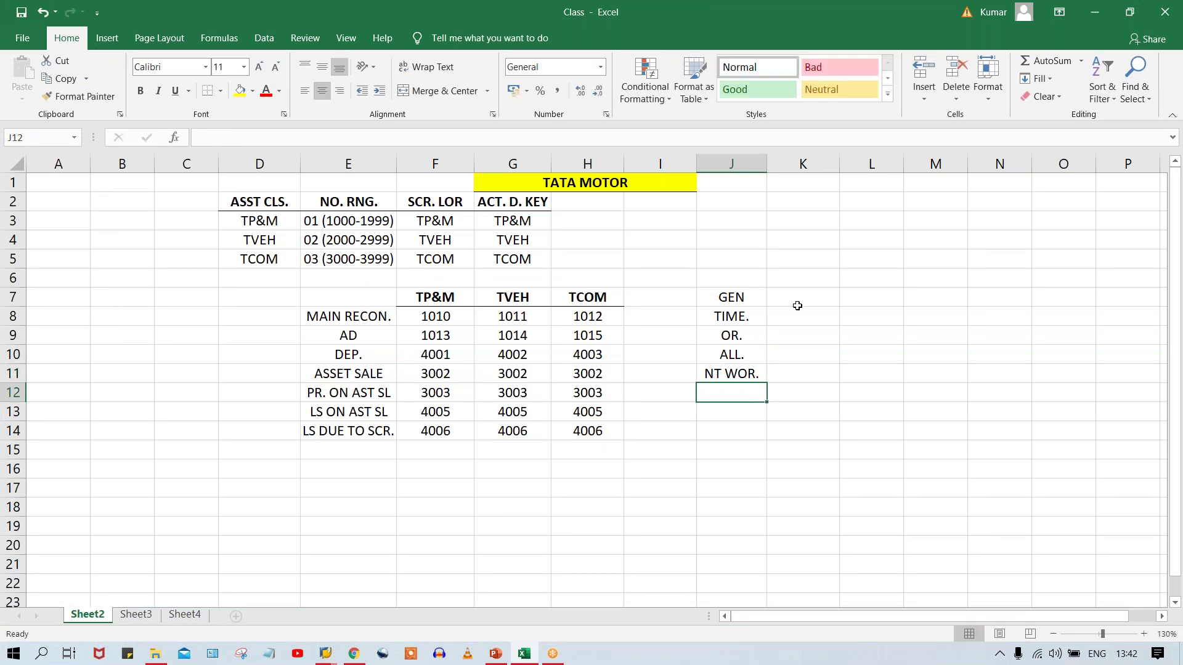
Merge cells K7 to K11, copy the TP&M screen layout from F3 into them, and align it vertically to the middle.
left_click_drag(791, 296, 798, 373)
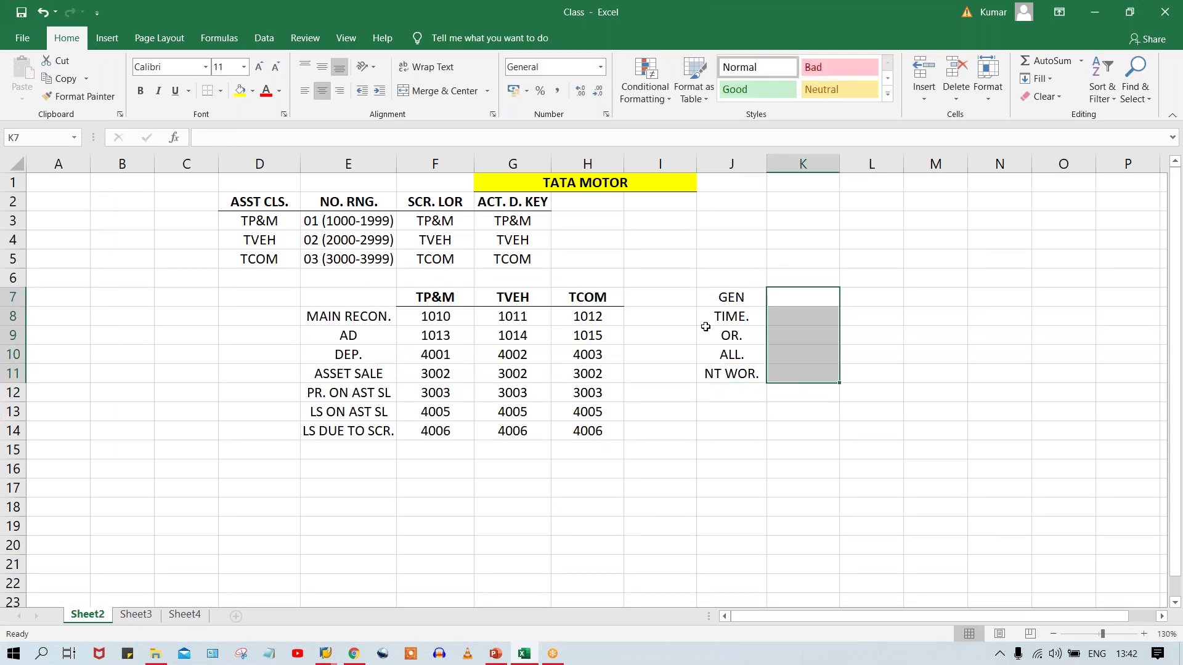
left_click(453, 90)
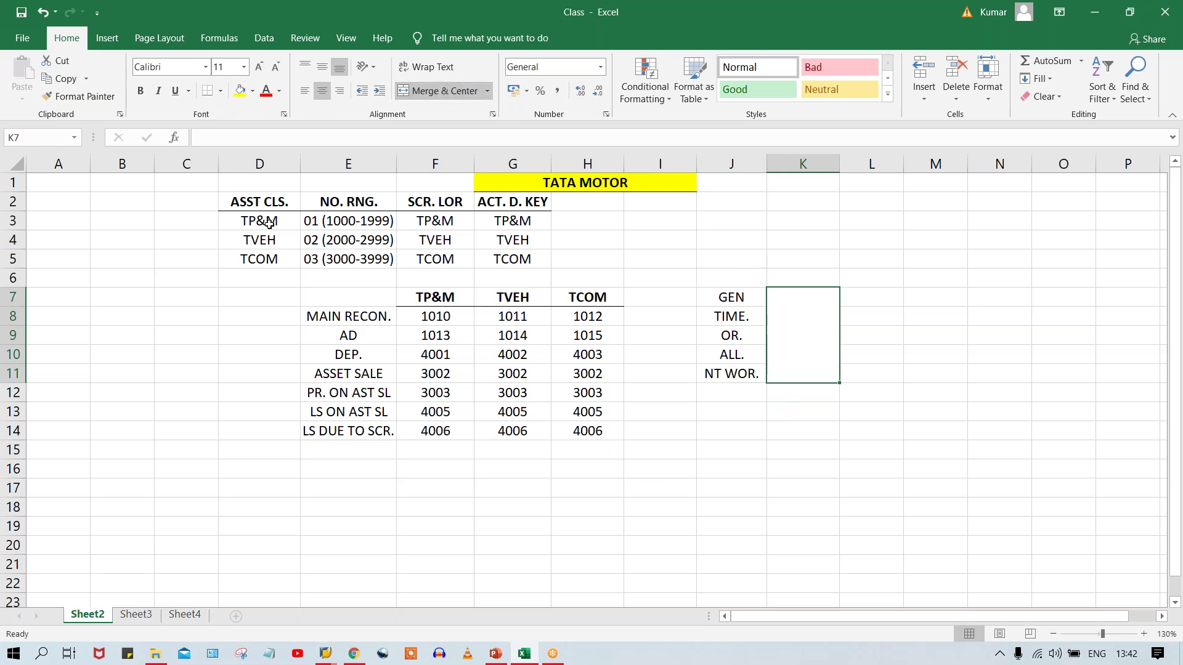
left_click(432, 222)
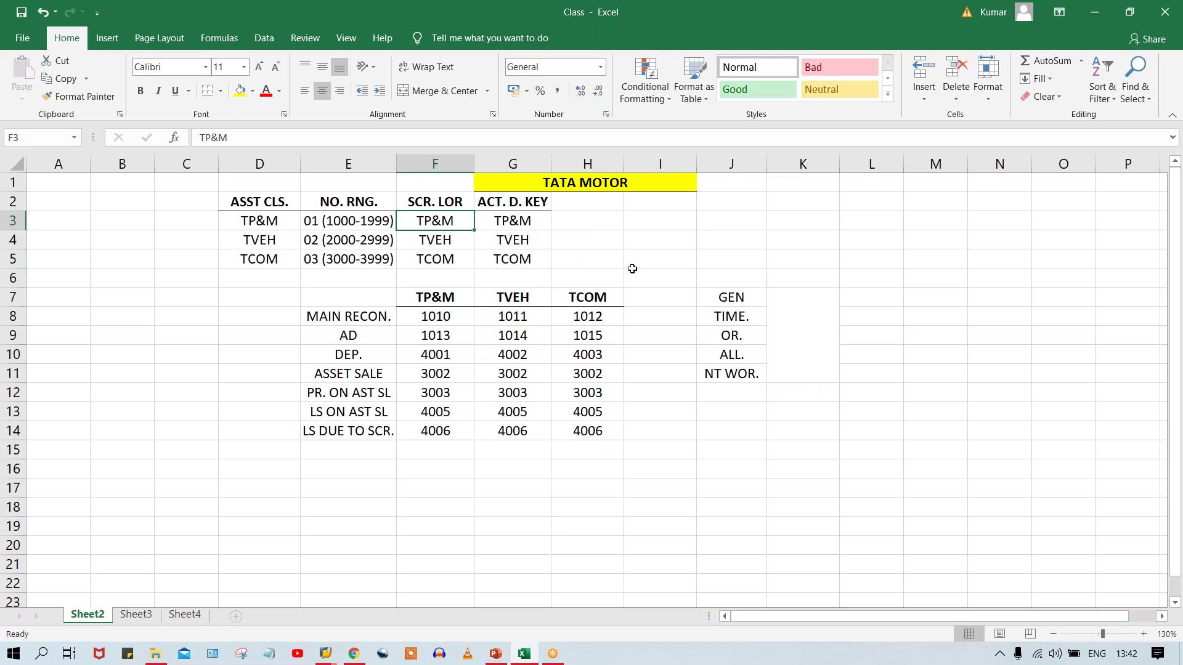
key("ctrl+c")
left_click(818, 346)
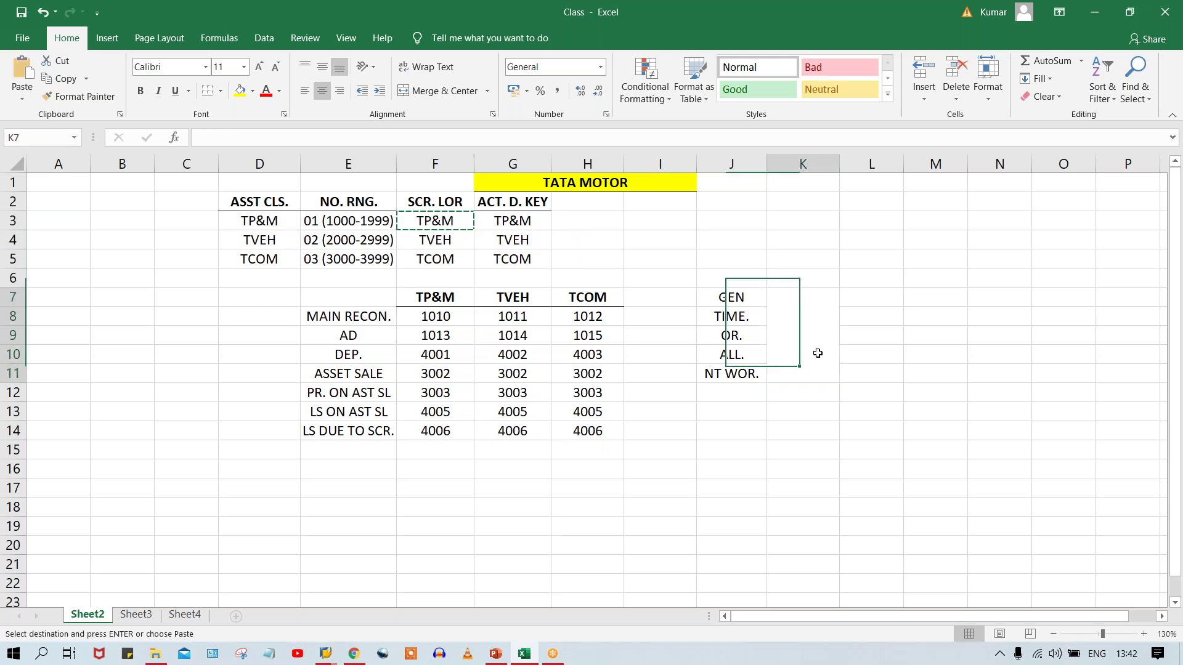
key("ctrl+v")
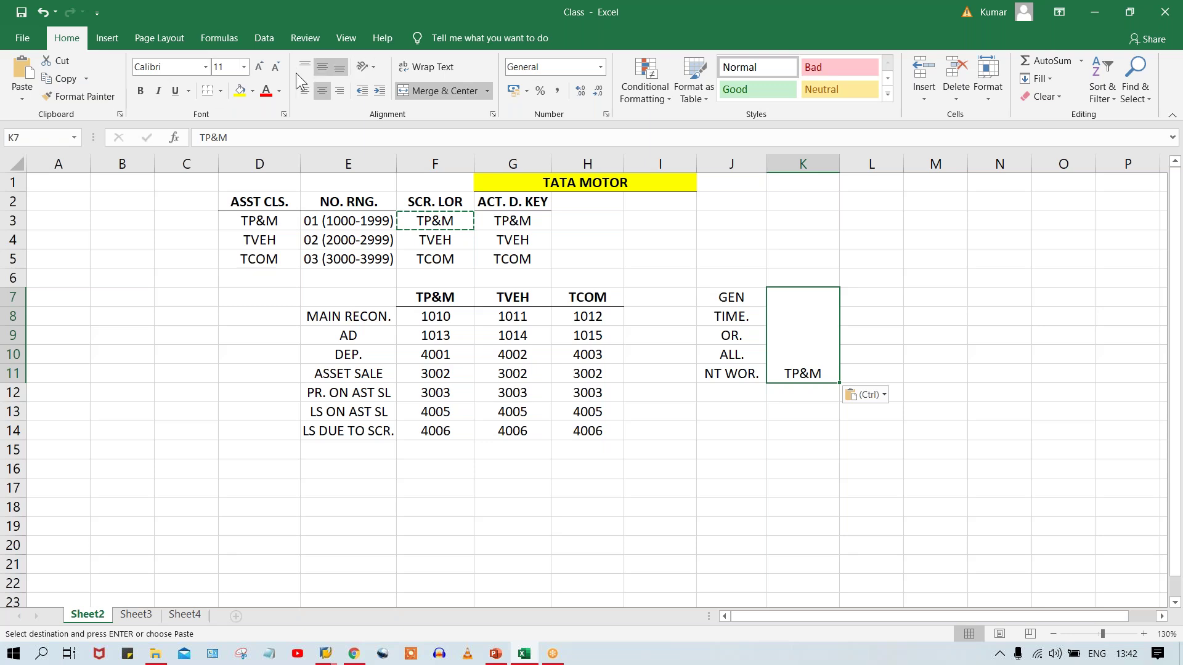
left_click(321, 69)
left_click(763, 425)
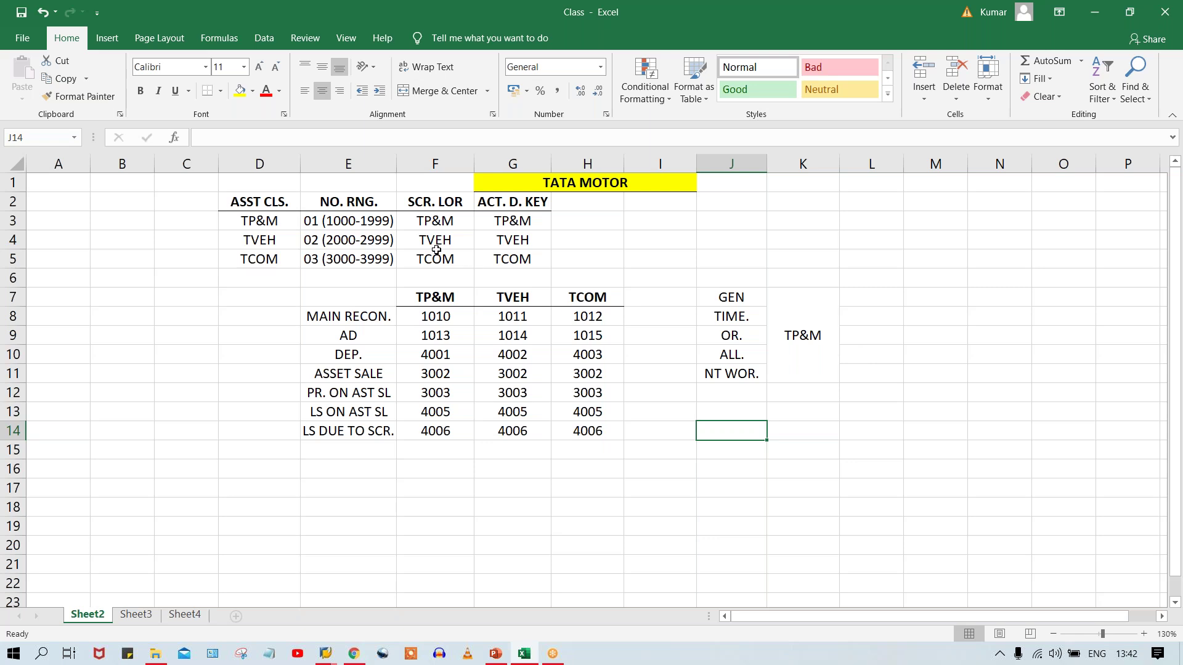
Review the link between asset class TP&M, its screen layout, and the tabs listed from GEN to NT WOR.
left_click(247, 225)
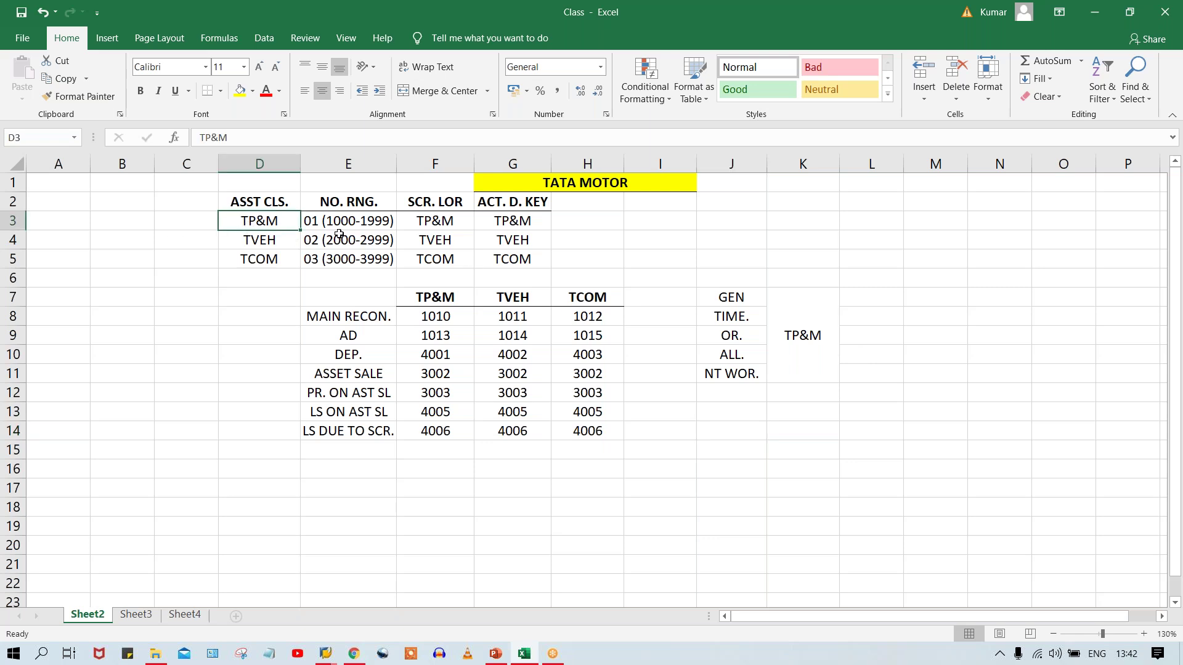
left_click(442, 226)
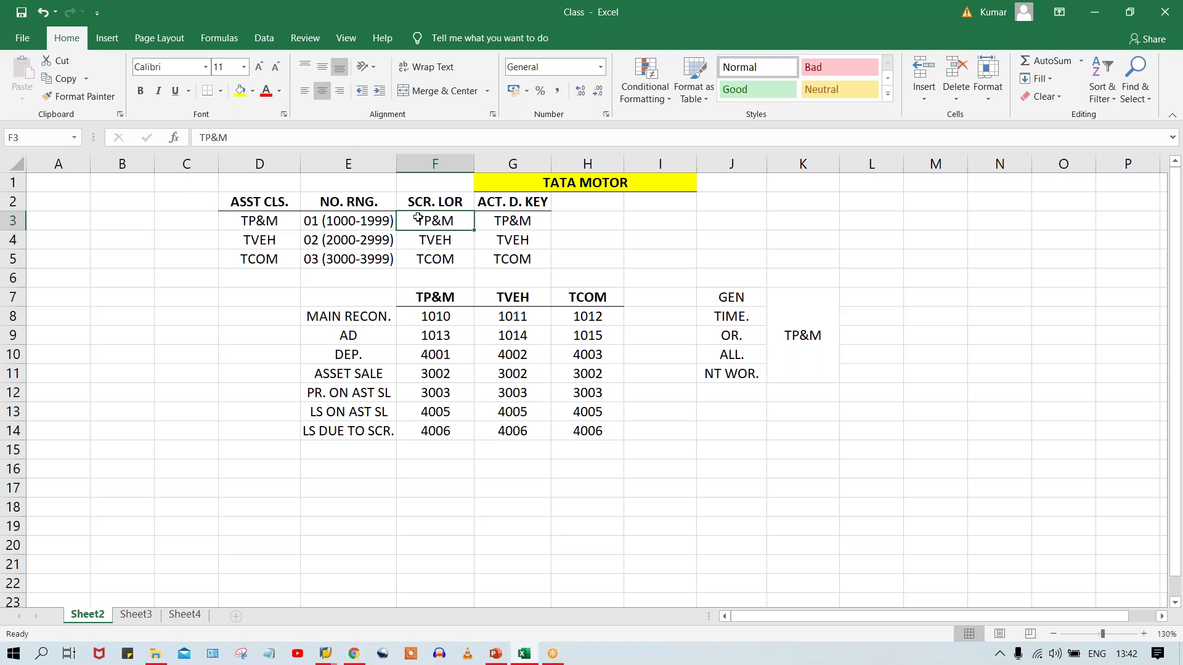
left_click(251, 220)
left_click(443, 220)
left_click_drag(741, 289, 733, 374)
left_click(807, 353)
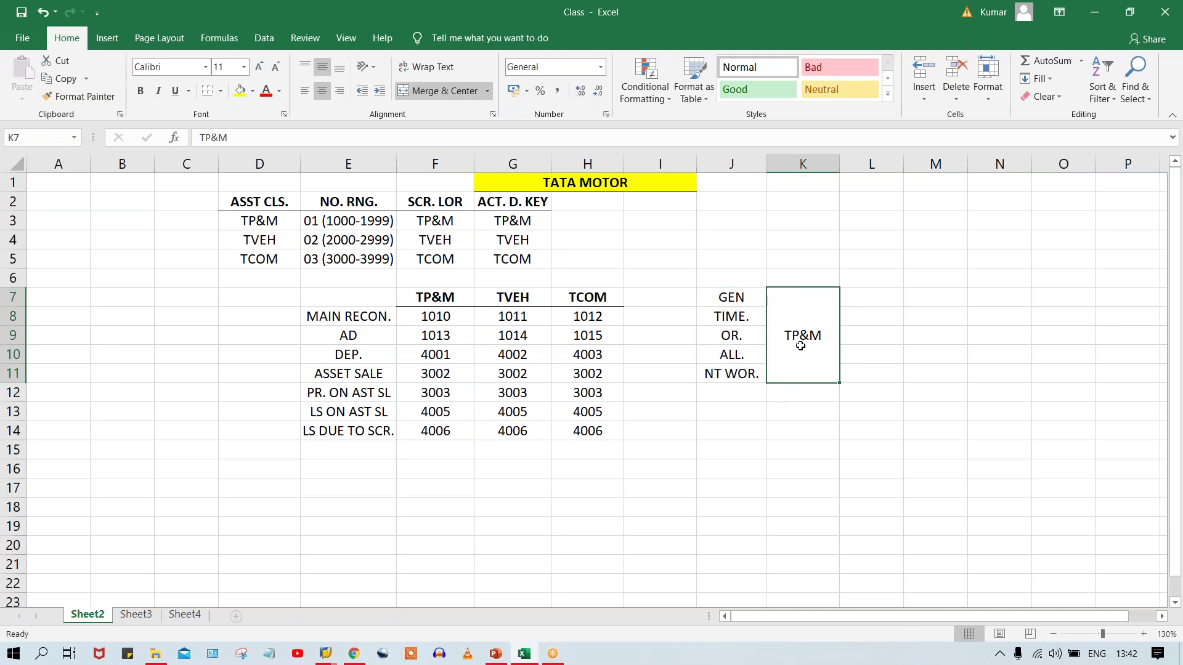
left_click(790, 389)
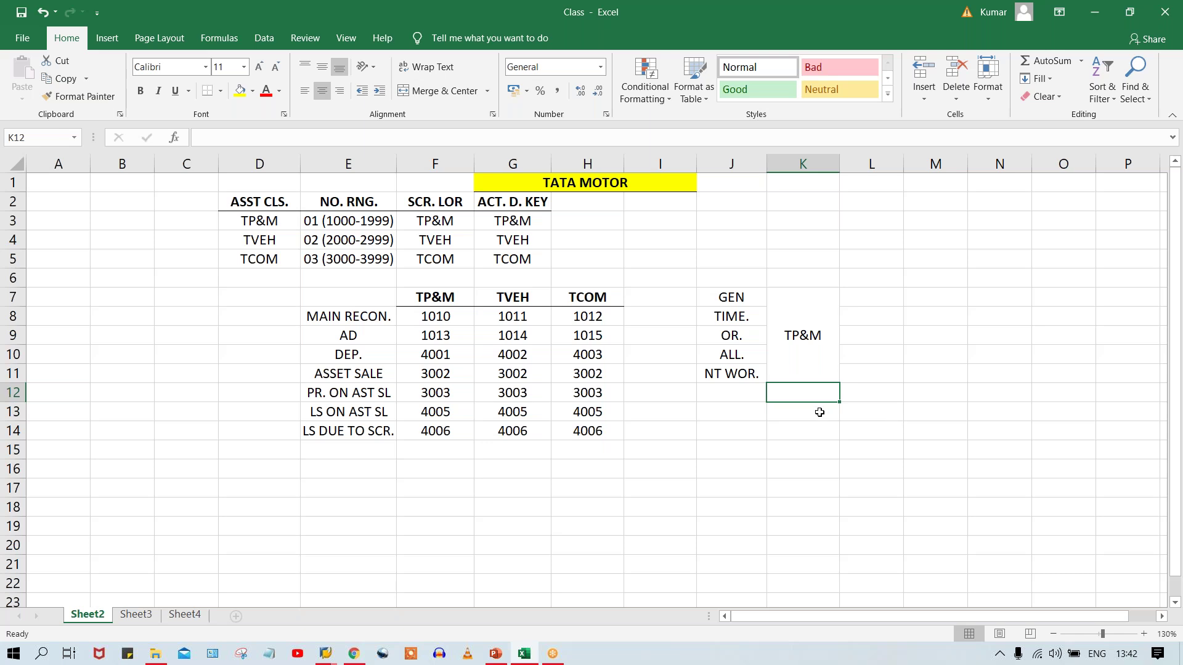
Add the tab abbreviation DEP. AR in cell J12 with screen layout 2000 in K12.
left_click(747, 392)
type("DE")
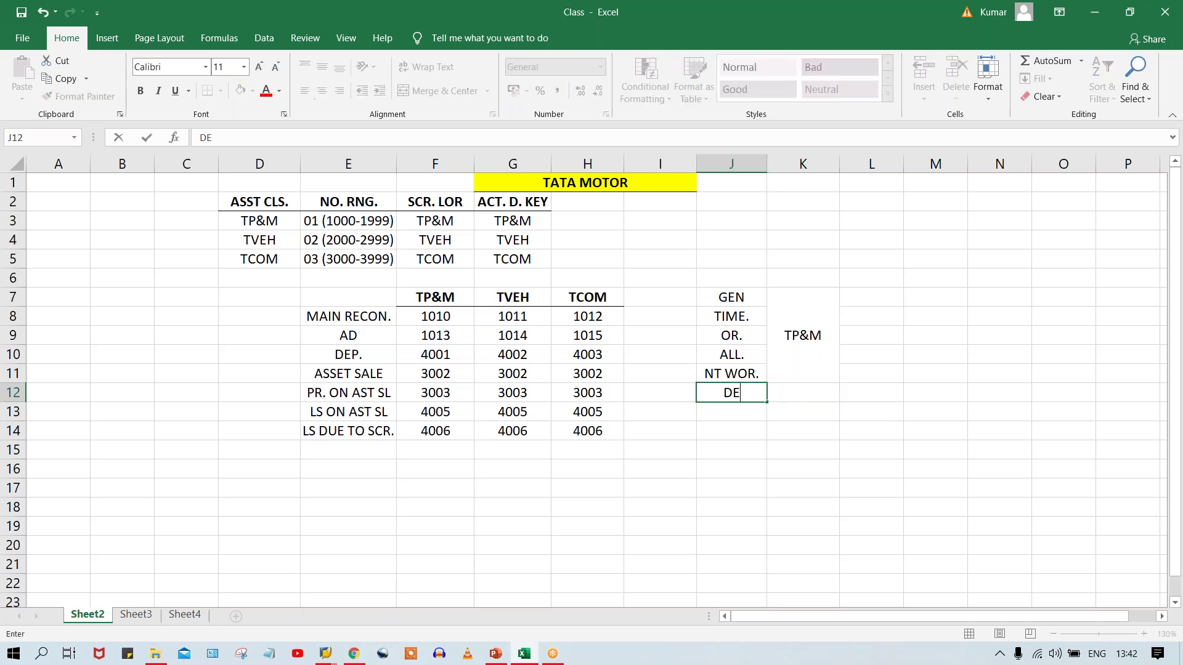
type("P. AR")
key("Tab")
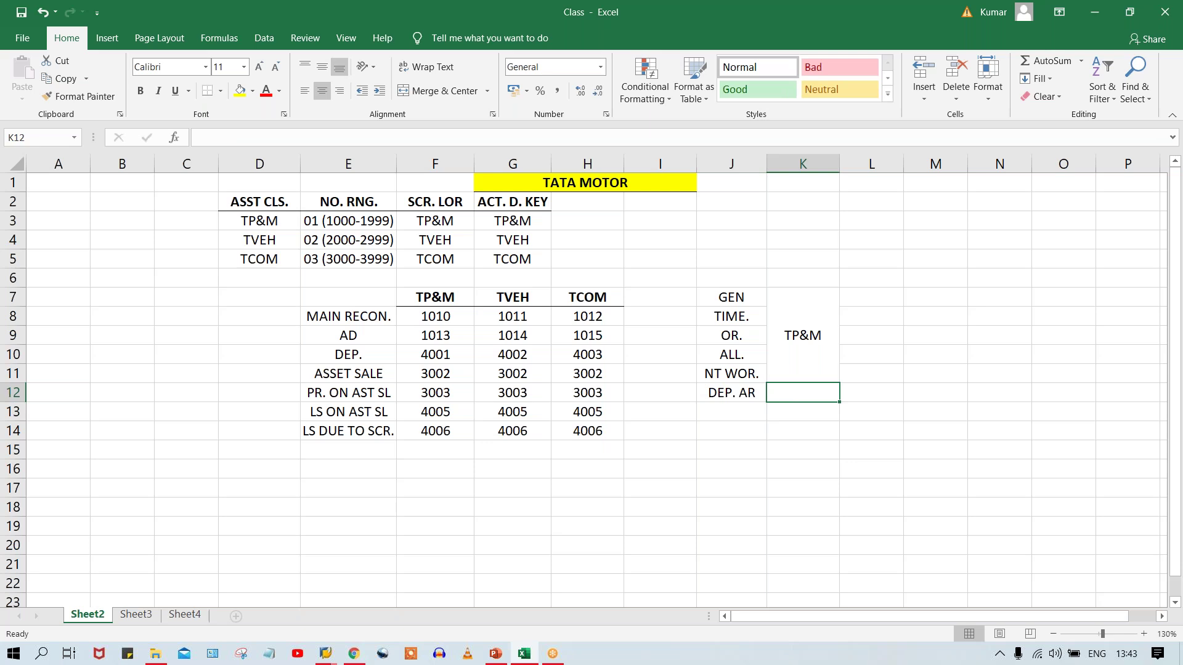
type("2000")
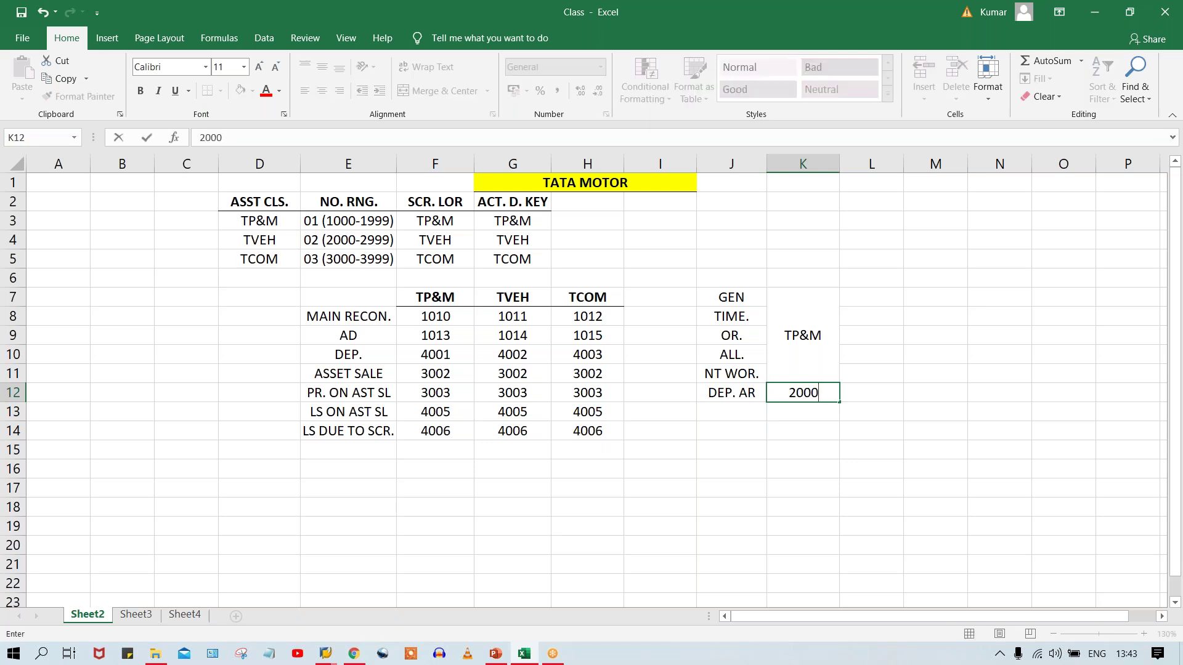
key("Return")
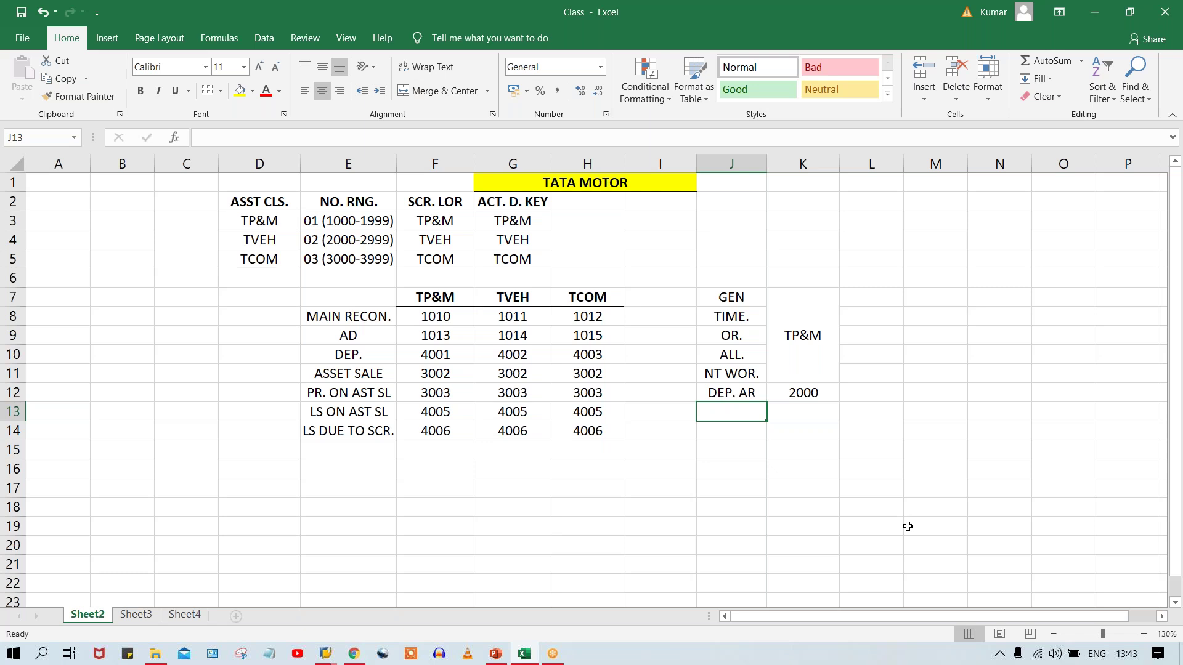
Compare depreciation area layout 2000 with the merged TP&M layout and the asset classes TP&M and TVEH.
key("Up")
key("Right")
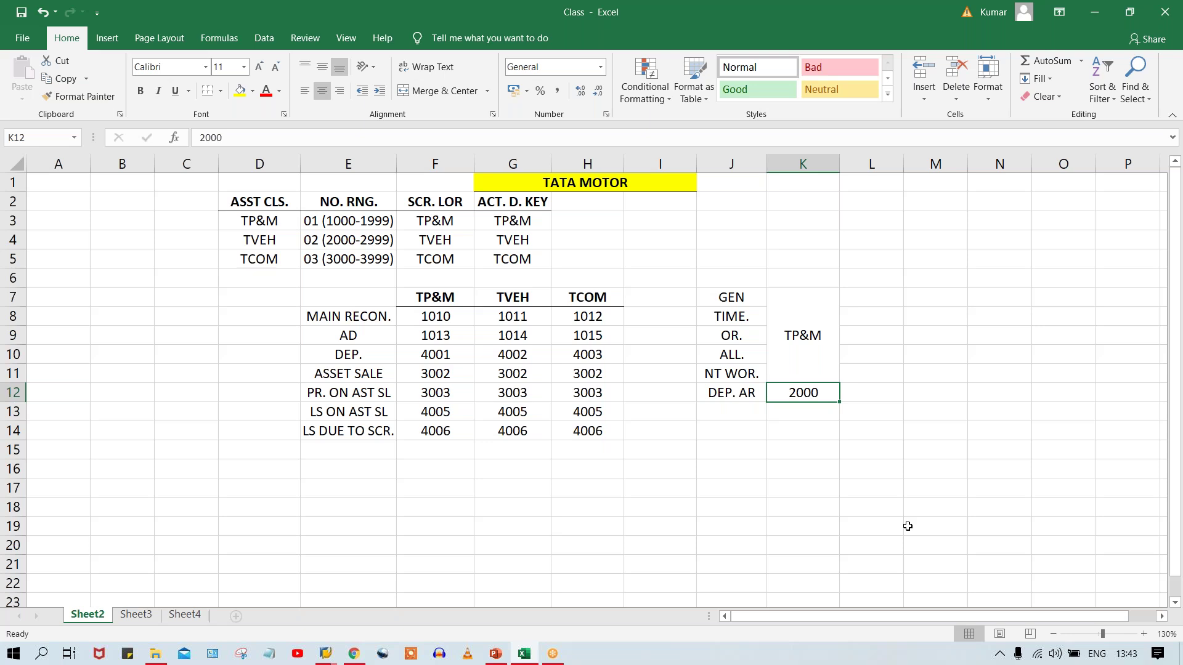
left_click(806, 306)
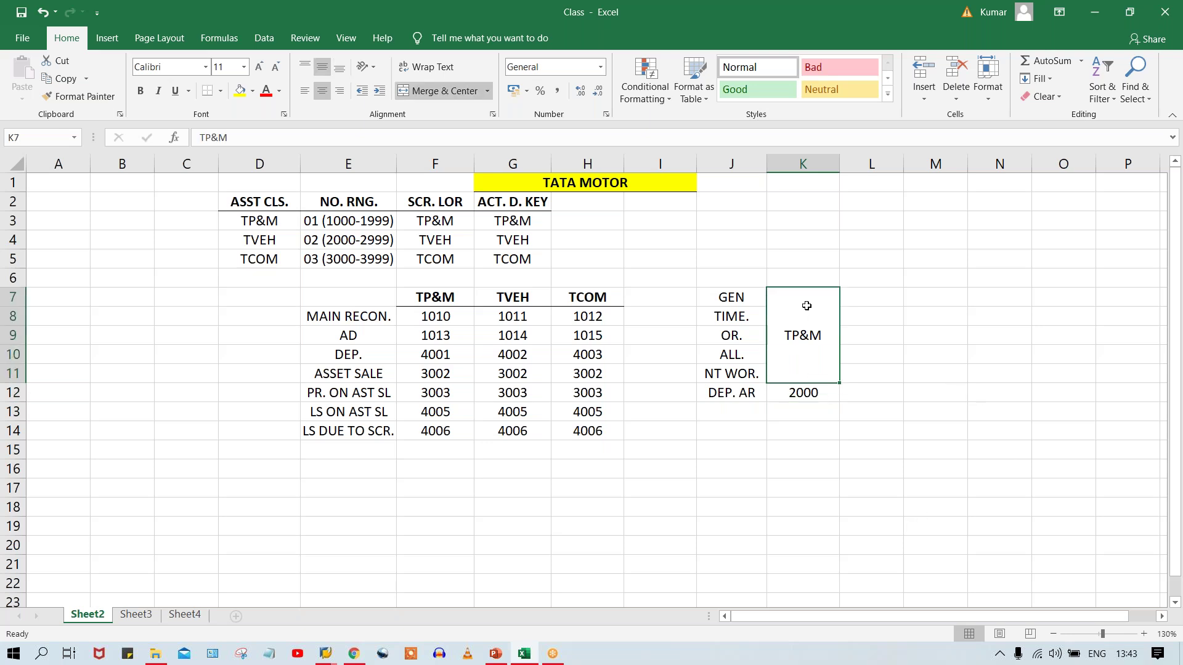
left_click(807, 406)
left_click(812, 387)
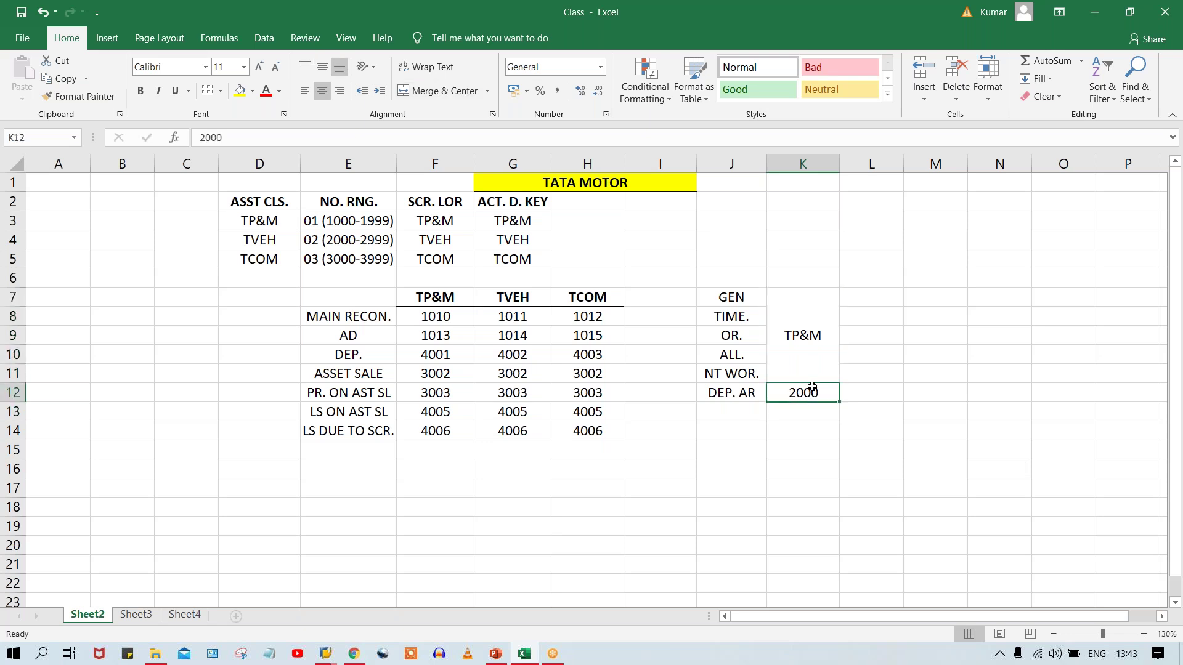
left_click(821, 343)
left_click(253, 222)
left_click(255, 242)
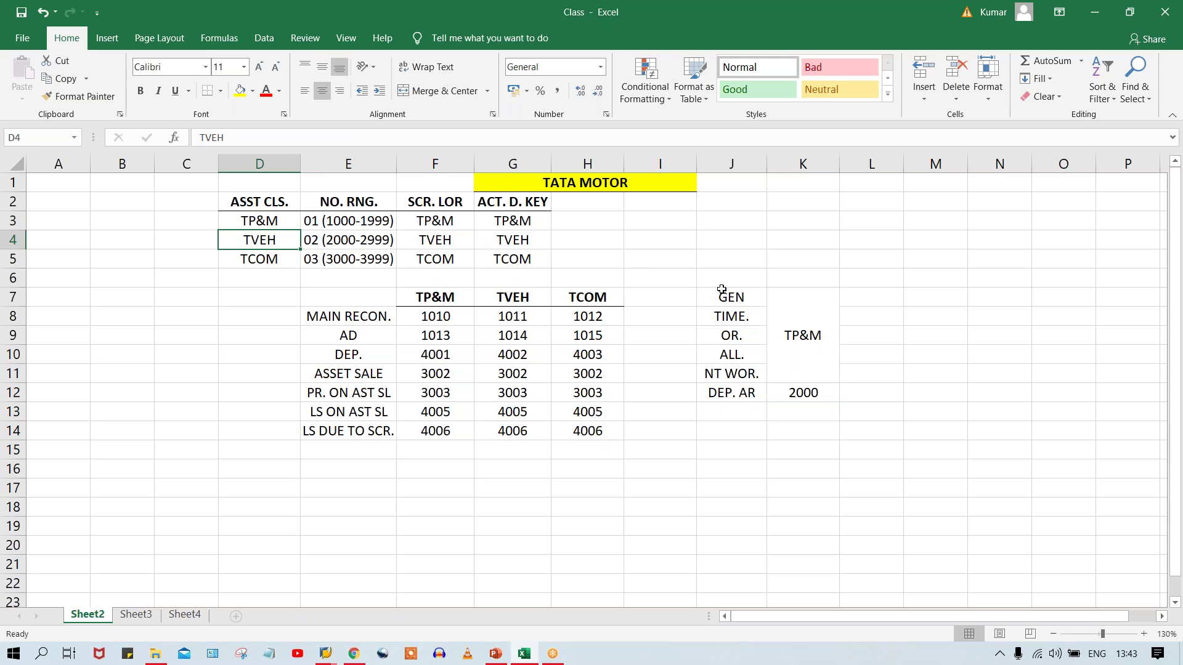
left_click(781, 329)
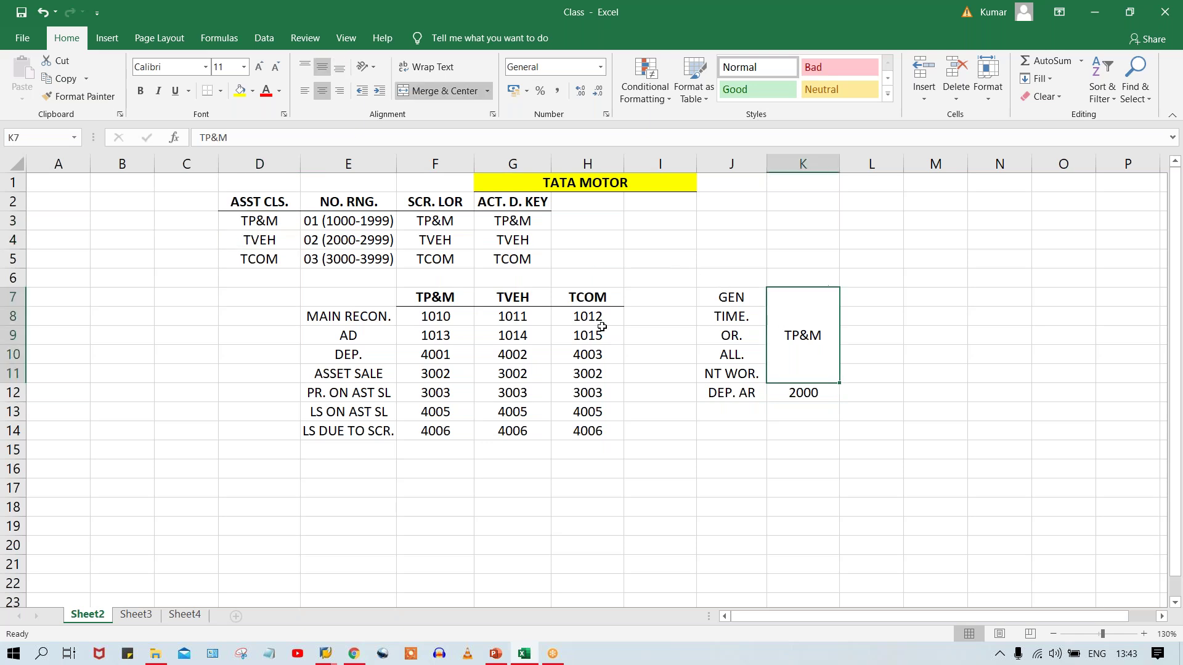
left_click(265, 221)
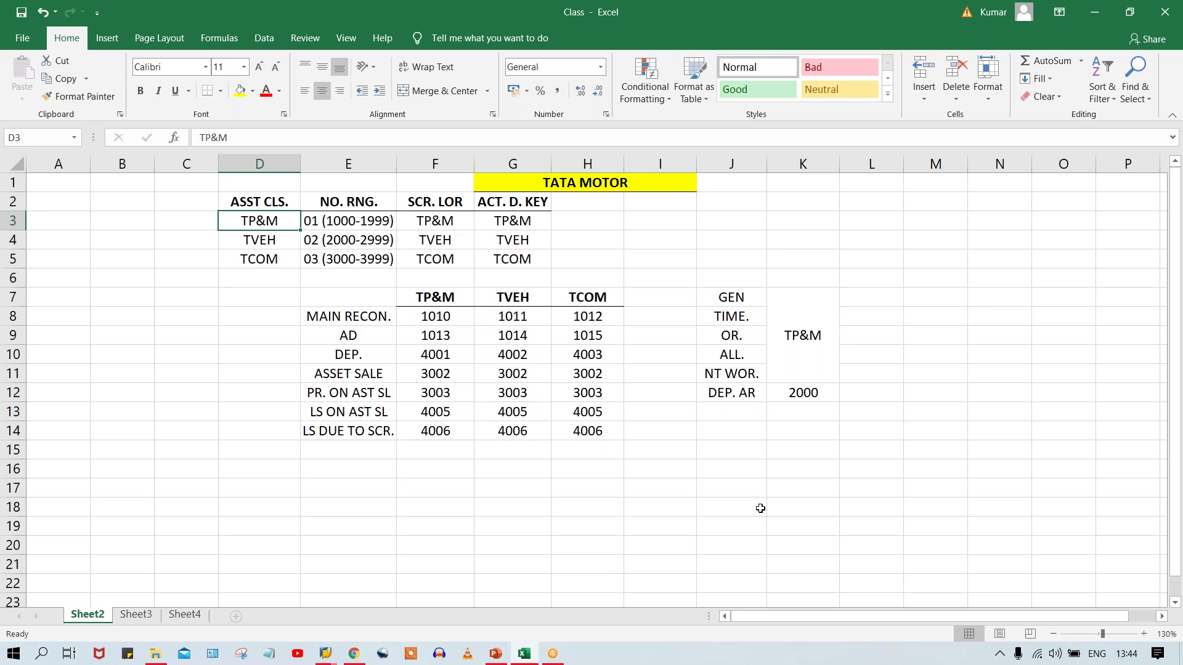
left_click(801, 391)
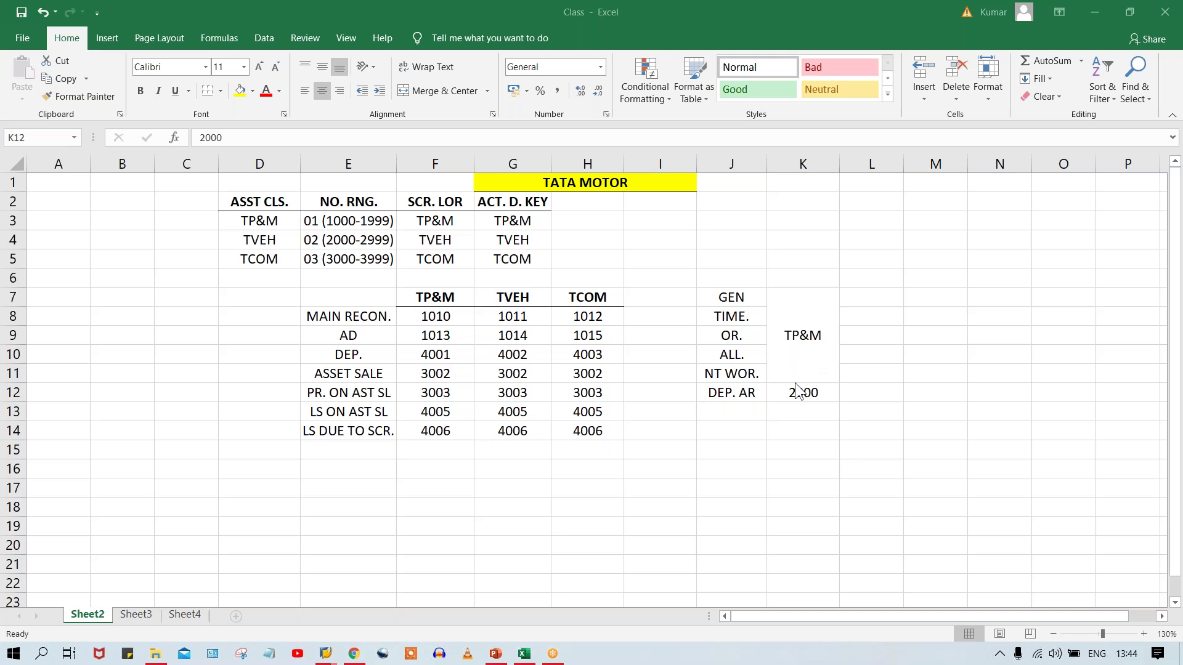
Compare the tabs of the SAP asset master screen with the tab list in J7 to J11 of the Excel workbook.
key("alt+Tab")
key("alt+Tab")
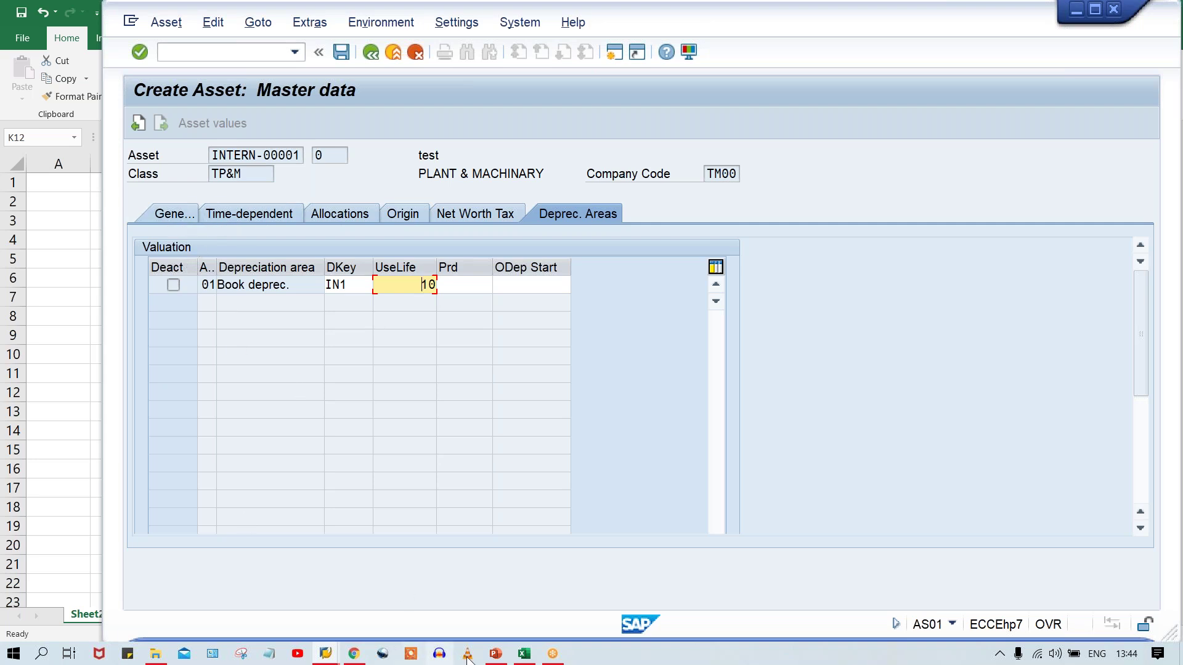
left_click(524, 653)
left_click(778, 324)
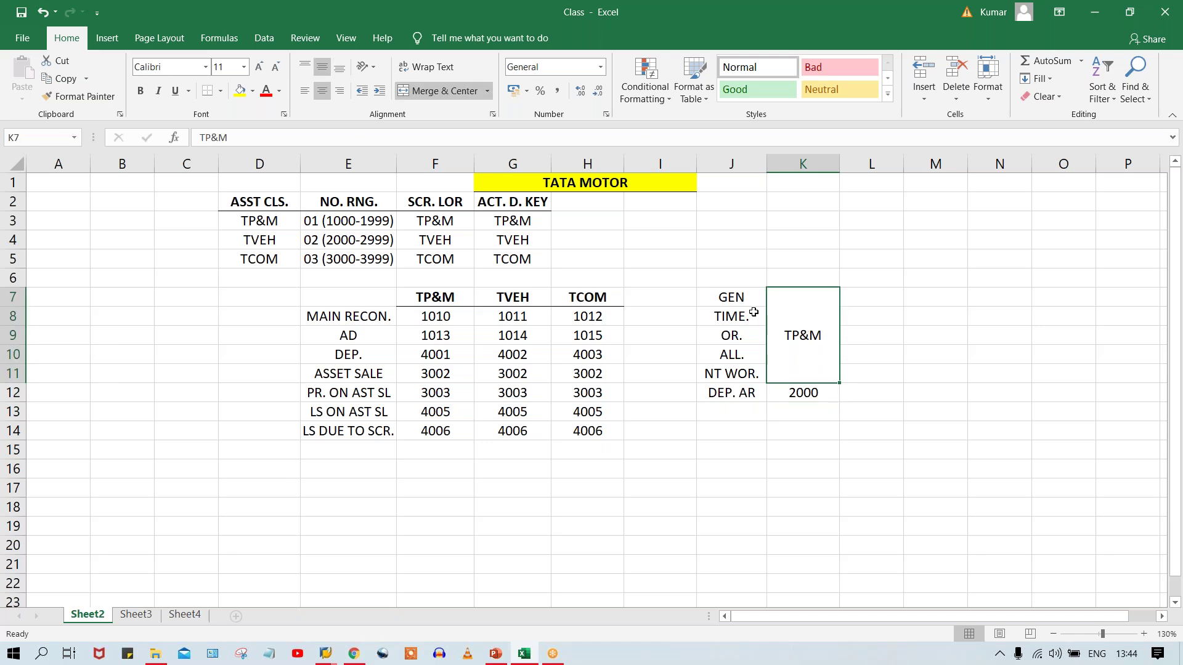
left_click_drag(719, 300, 728, 373)
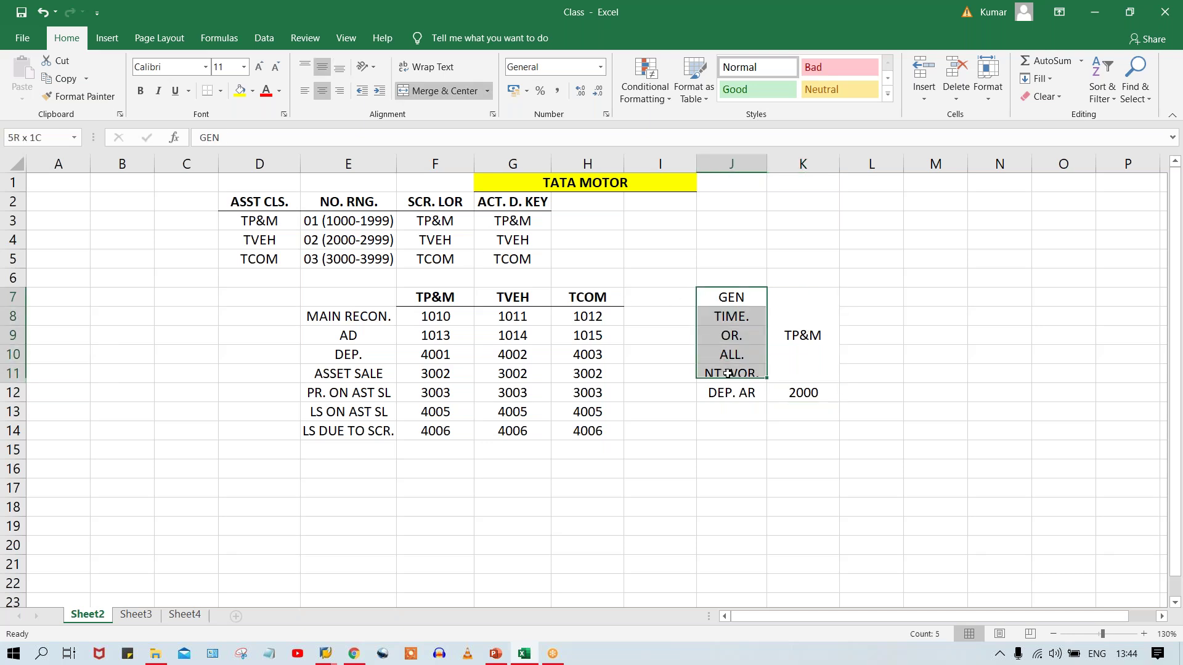
Compare screen layout TP&M, covering the tabs GEN to NT WOR., with layout 2000 for the DEP. AR tab.
left_click(813, 329)
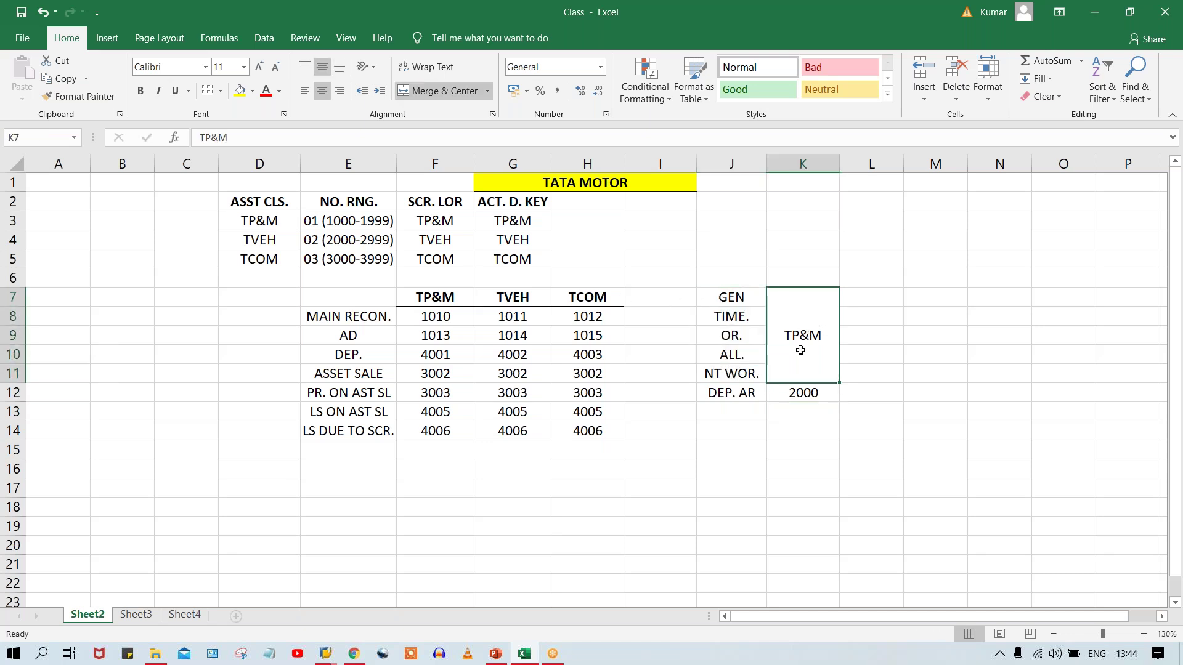
left_click(716, 395)
left_click(797, 387)
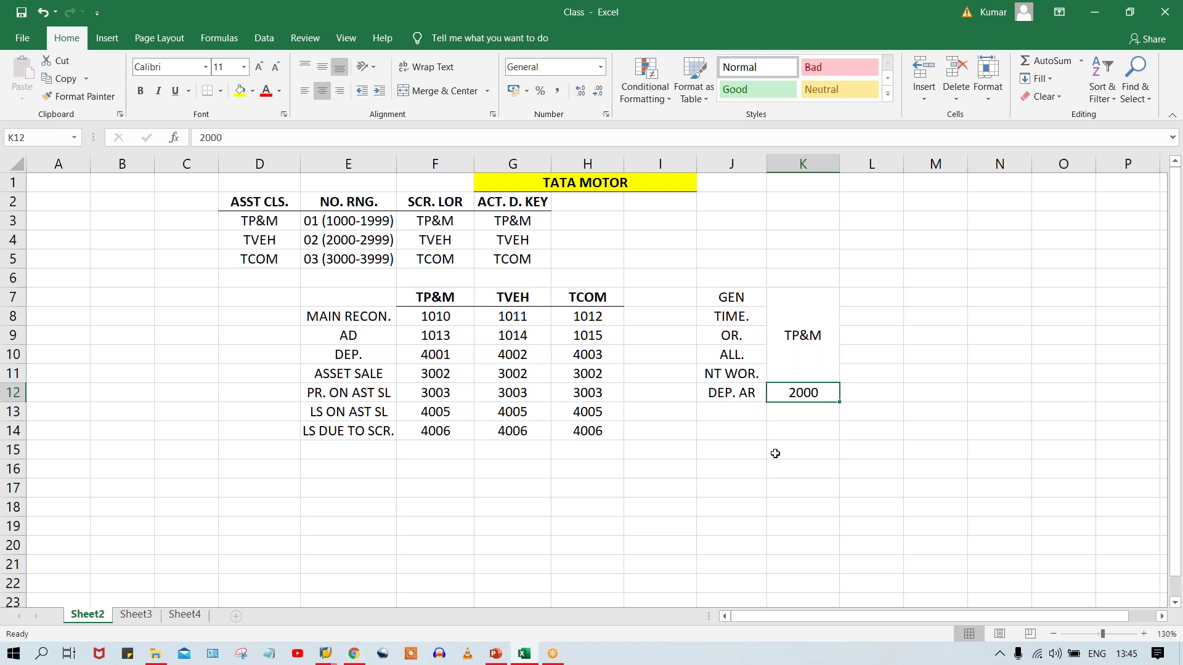
left_click(811, 345)
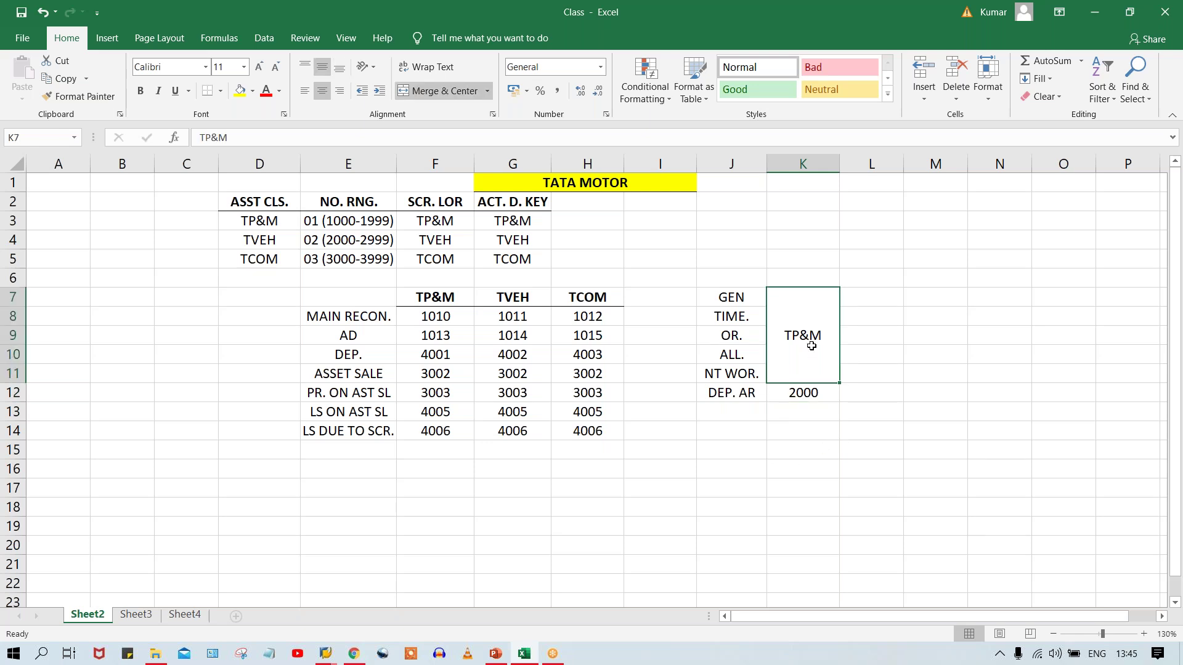
left_click(794, 388)
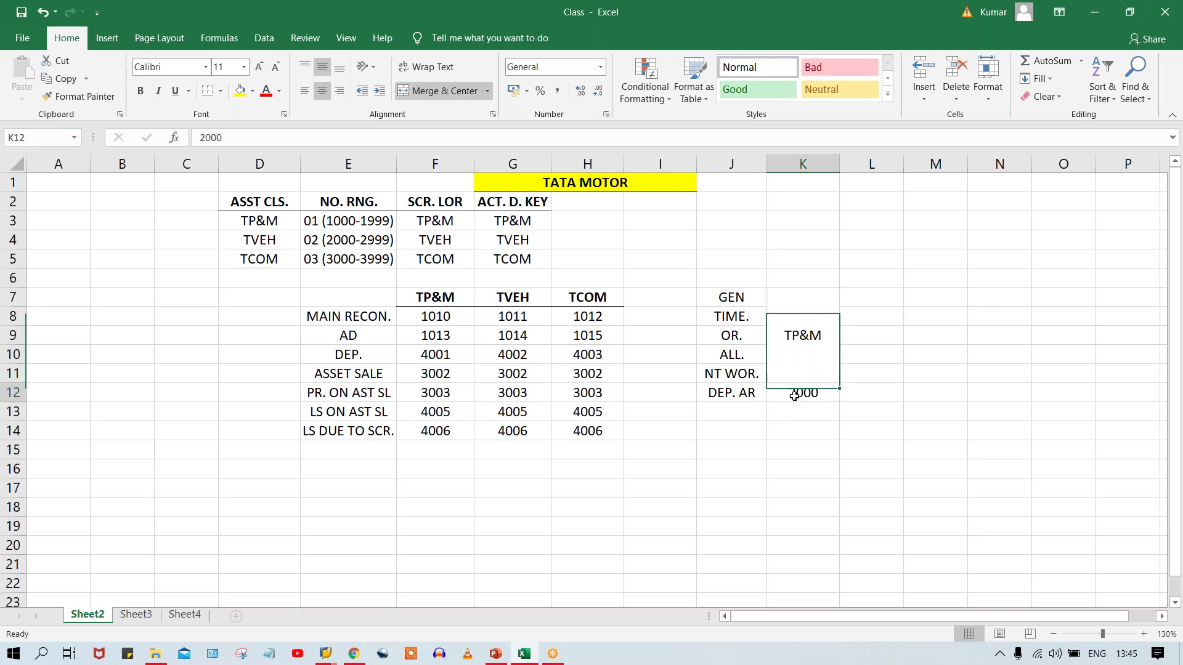
left_click(788, 342)
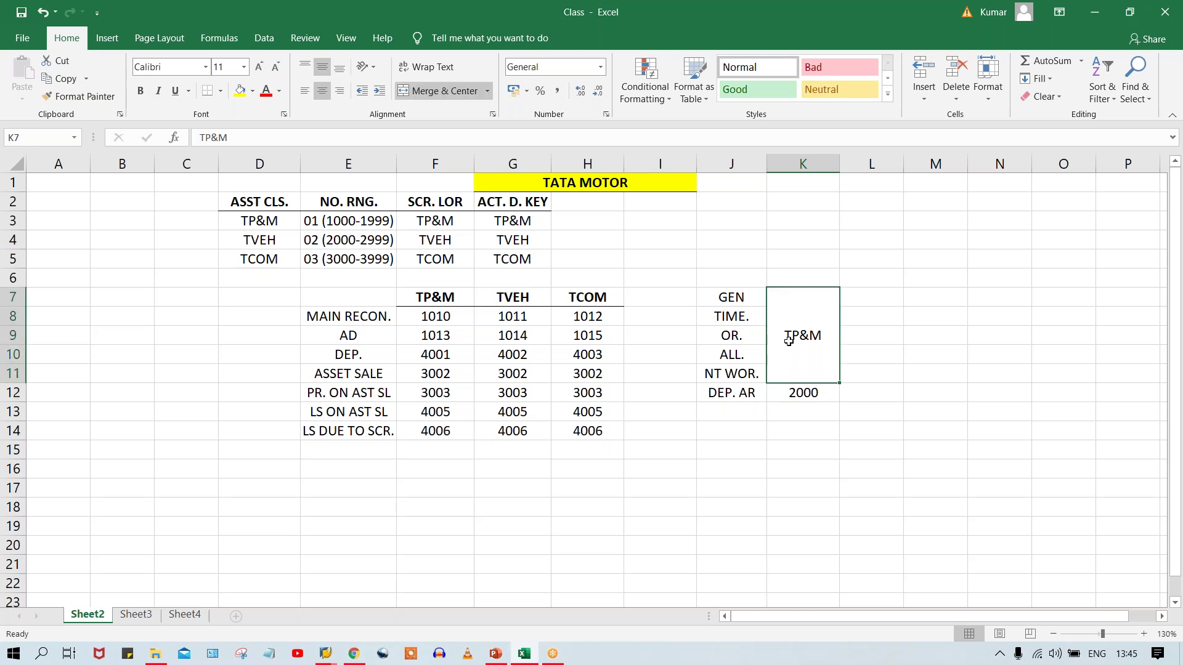
left_click(803, 393)
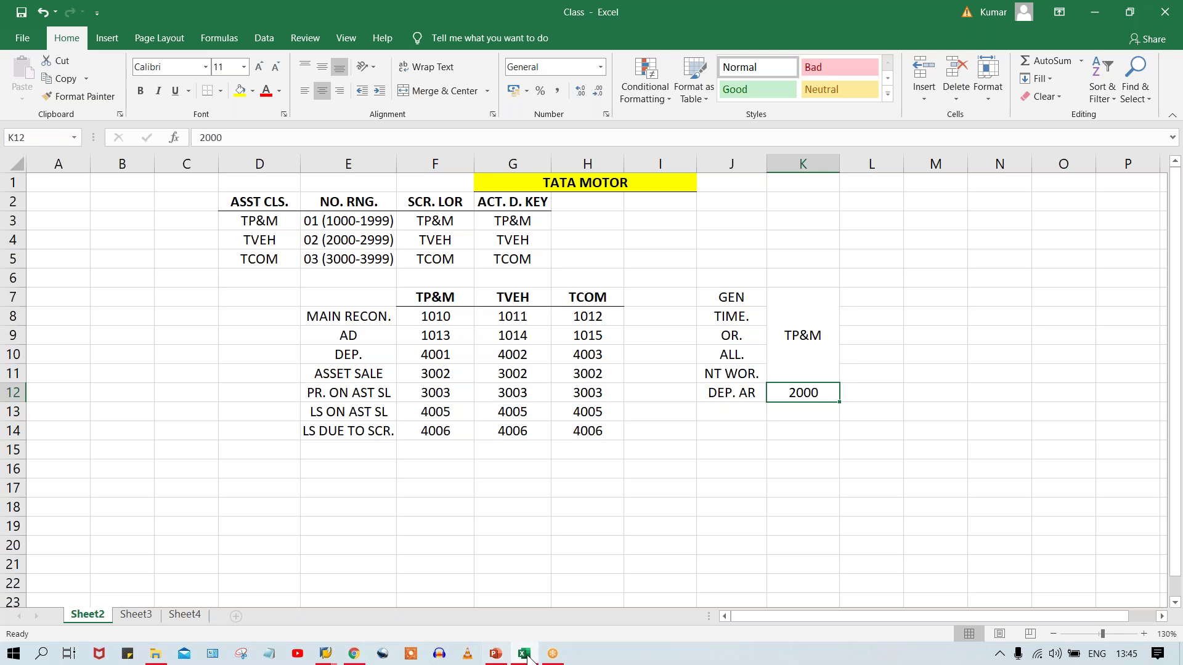
Switch to SAP, view the new asset's depreciation areas, and save the book depreciation details of asset class TP&M in chart TM00.
mouse_move(340, 660)
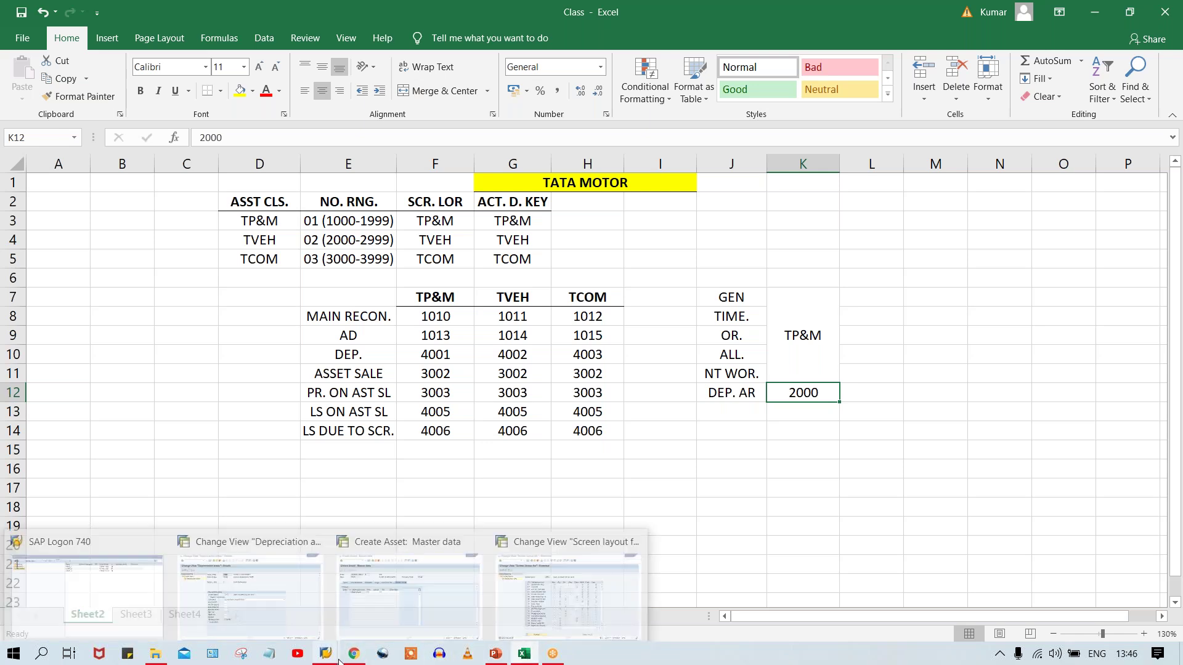
left_click(350, 615)
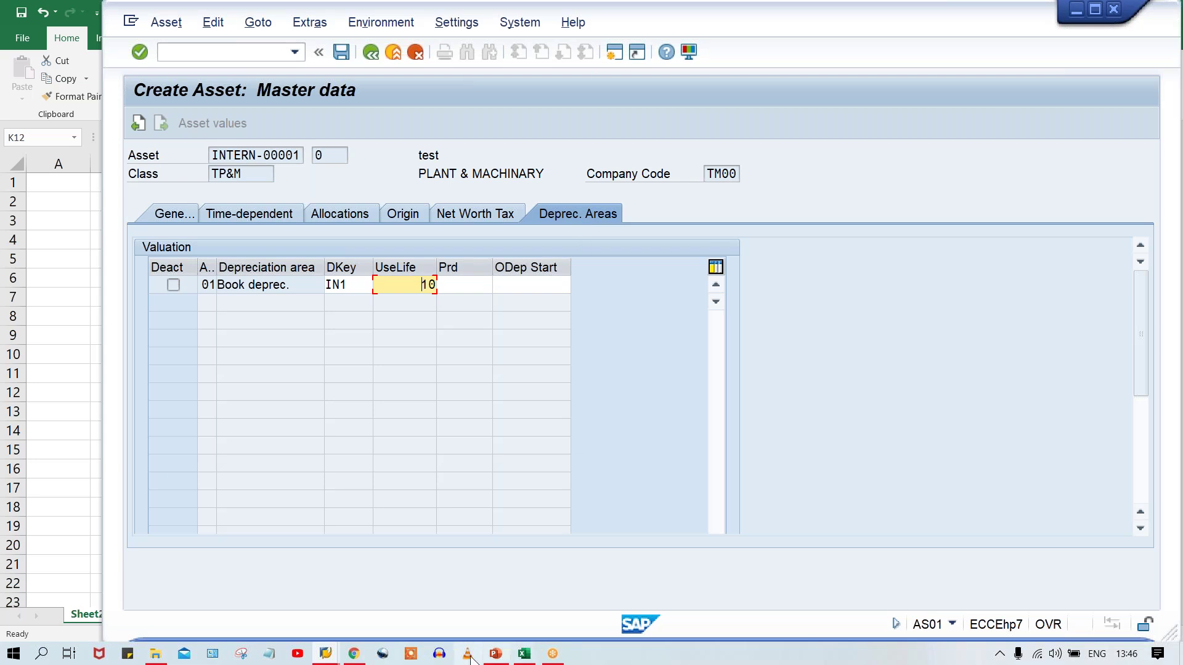
left_click(325, 654)
left_click(290, 605)
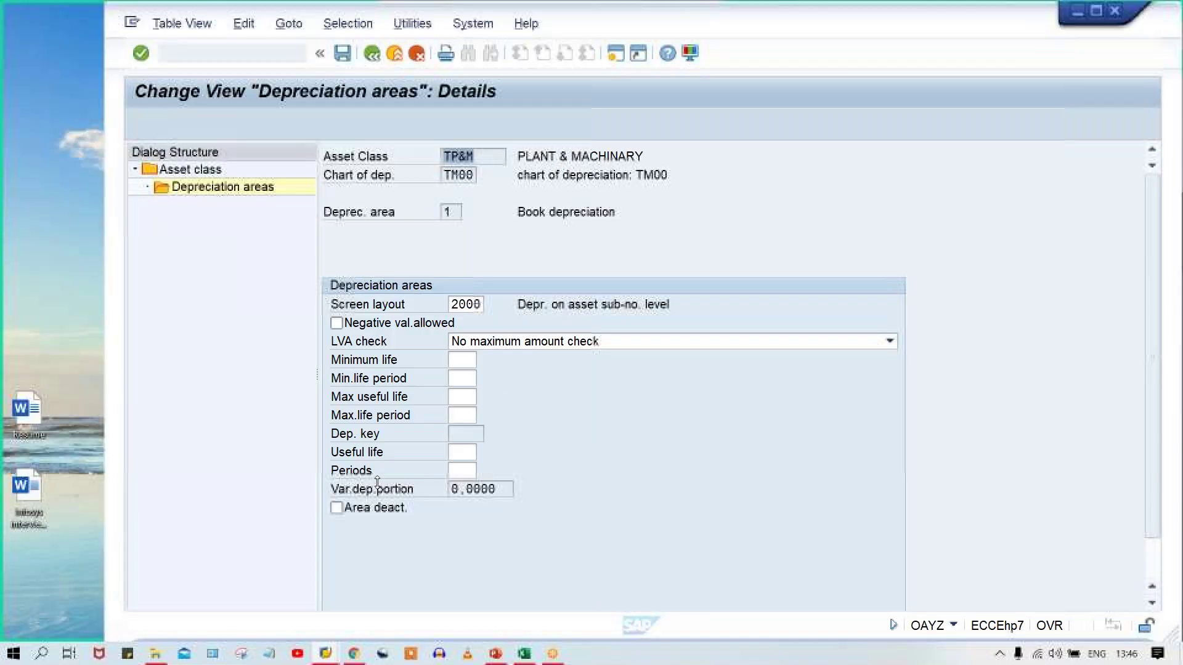
key("ctrl+s")
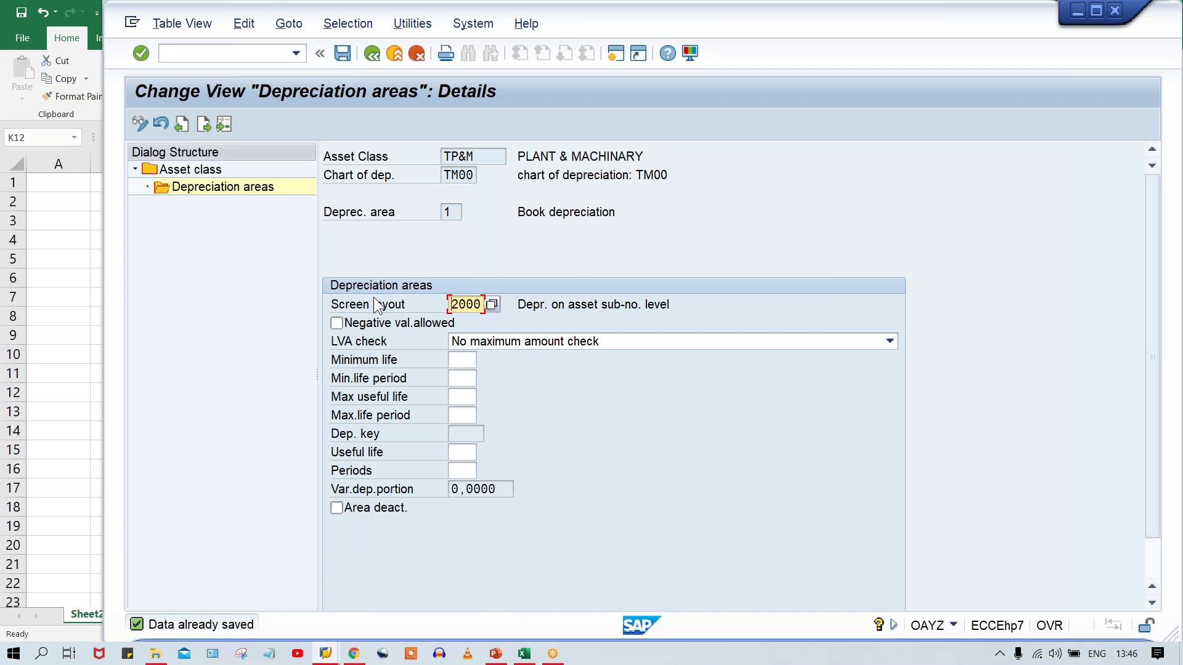
left_click(494, 245)
key("ctrl+s")
key("Return")
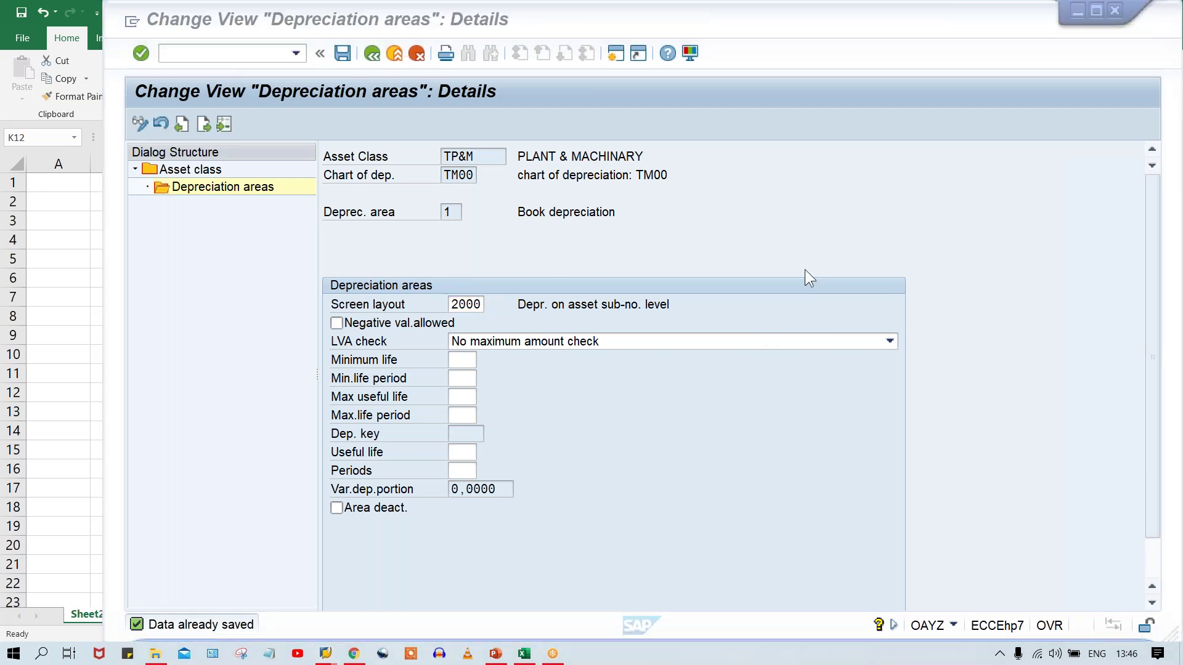